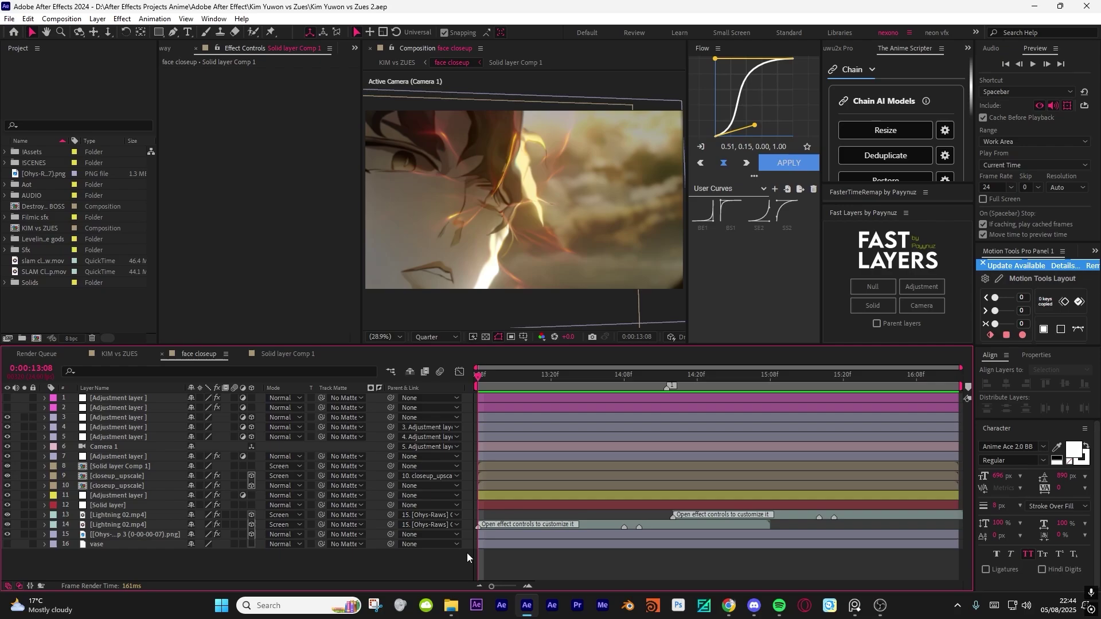
# - Preview the face closeup composition and scrub through it to examine the fiery lightning distortion on the face
pyautogui.press('space')
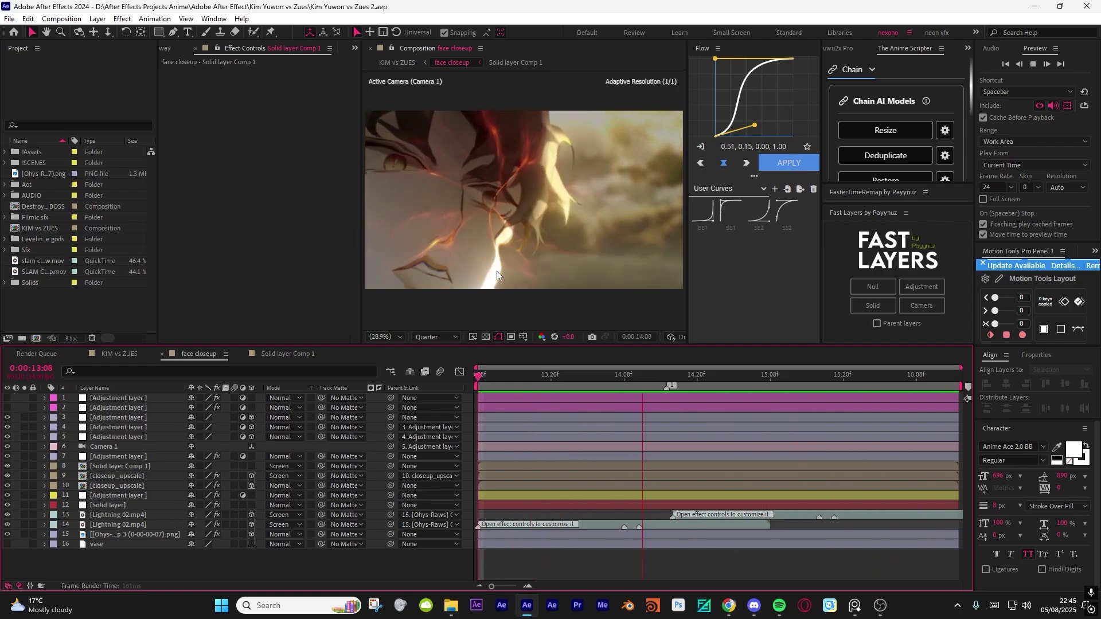
pyautogui.press('space')
pyautogui.click(589, 386)
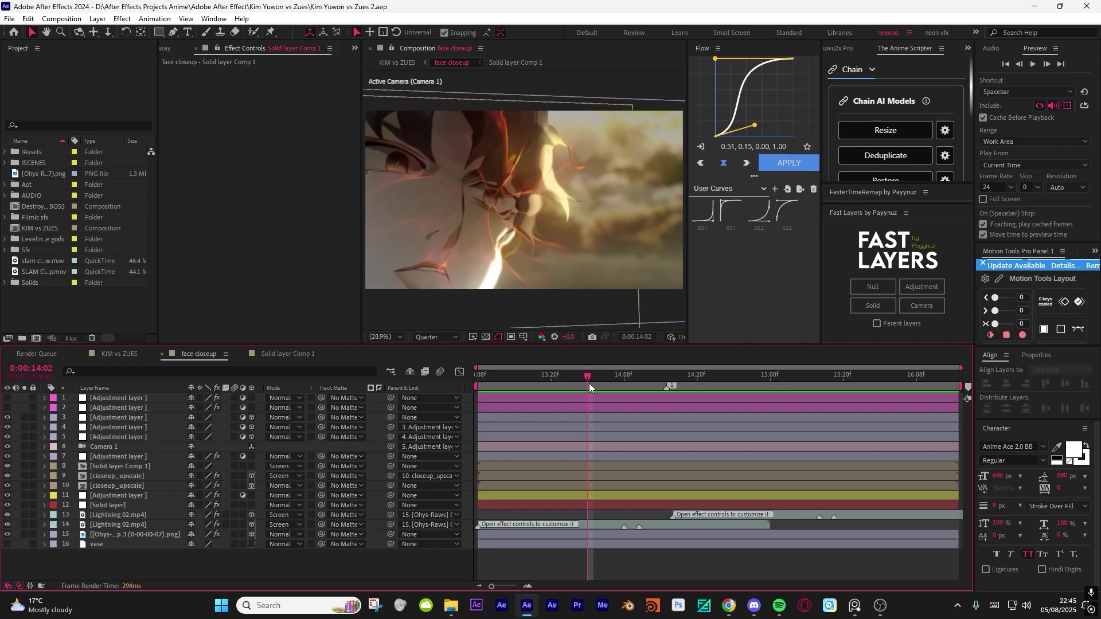
pyautogui.moveTo(590, 383); pyautogui.dragTo(520, 379)
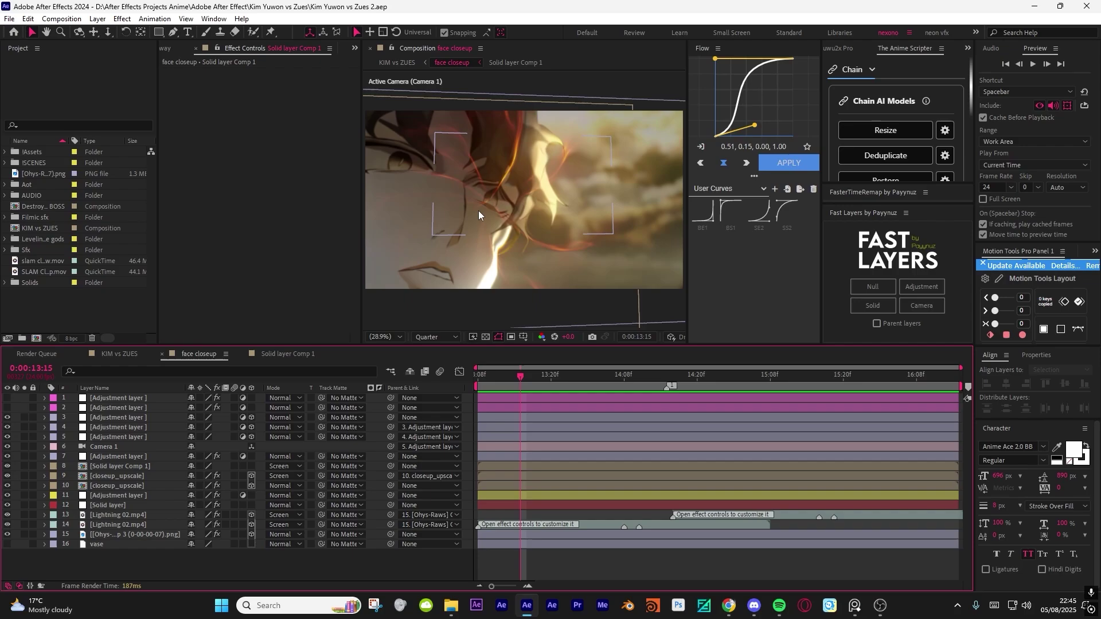
pyautogui.moveTo(518, 374); pyautogui.dragTo(664, 387)
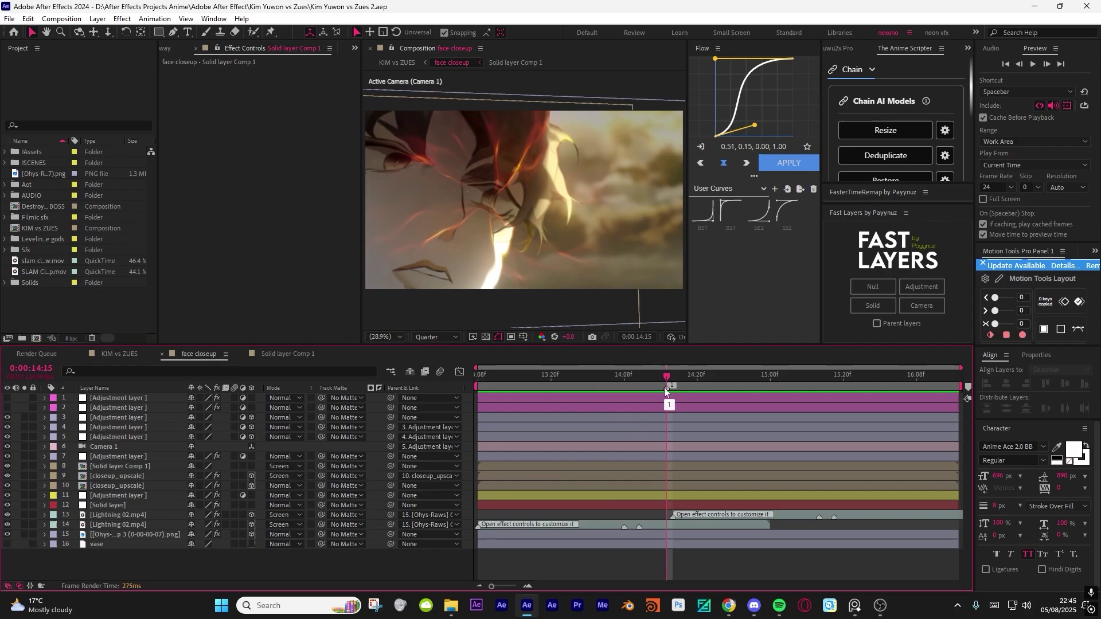
pyautogui.click(517, 376)
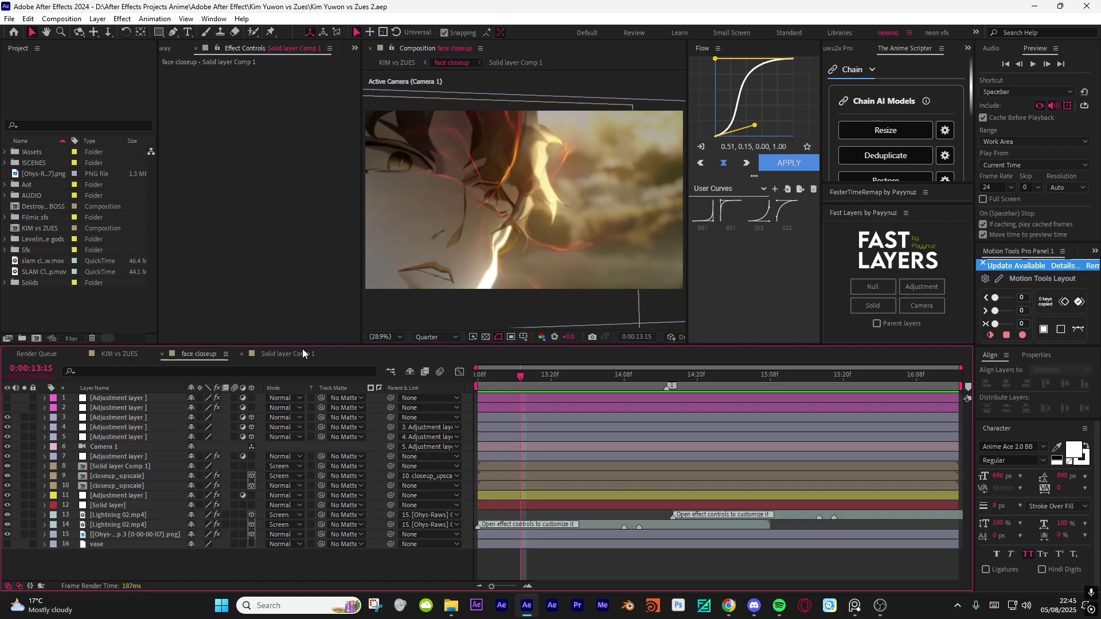
pyautogui.click(473, 370)
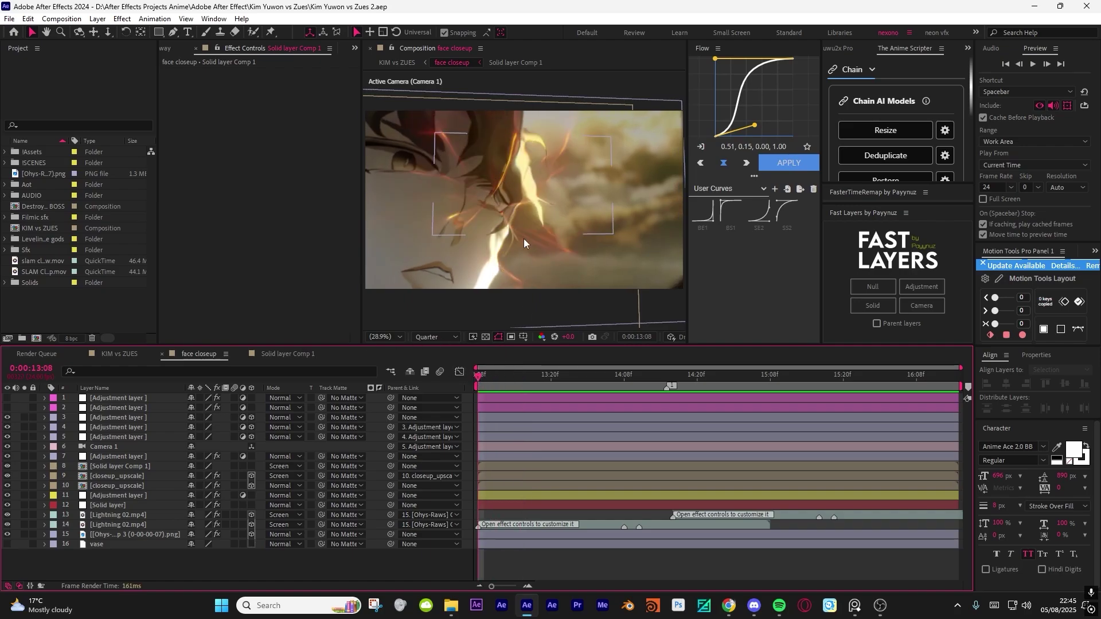
pyautogui.moveTo(531, 380); pyautogui.dragTo(770, 380)
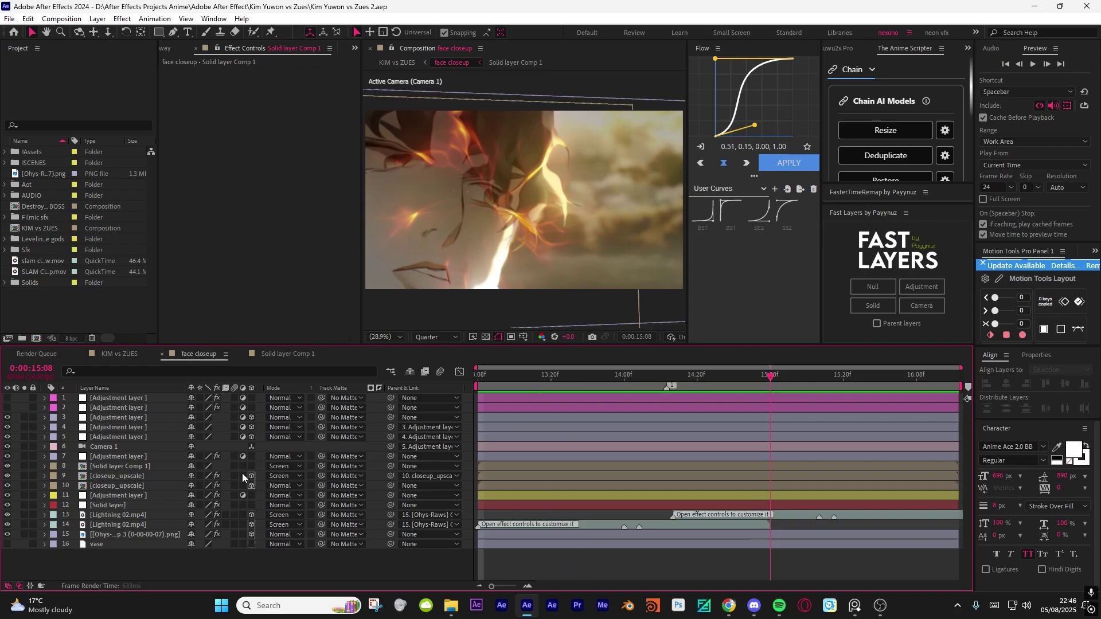
# - Open the Solid layer Comp 1 precomp and preview its animated Turbulent Noise effect
pyautogui.click(105, 480)
pyautogui.doubleClick(102, 466)
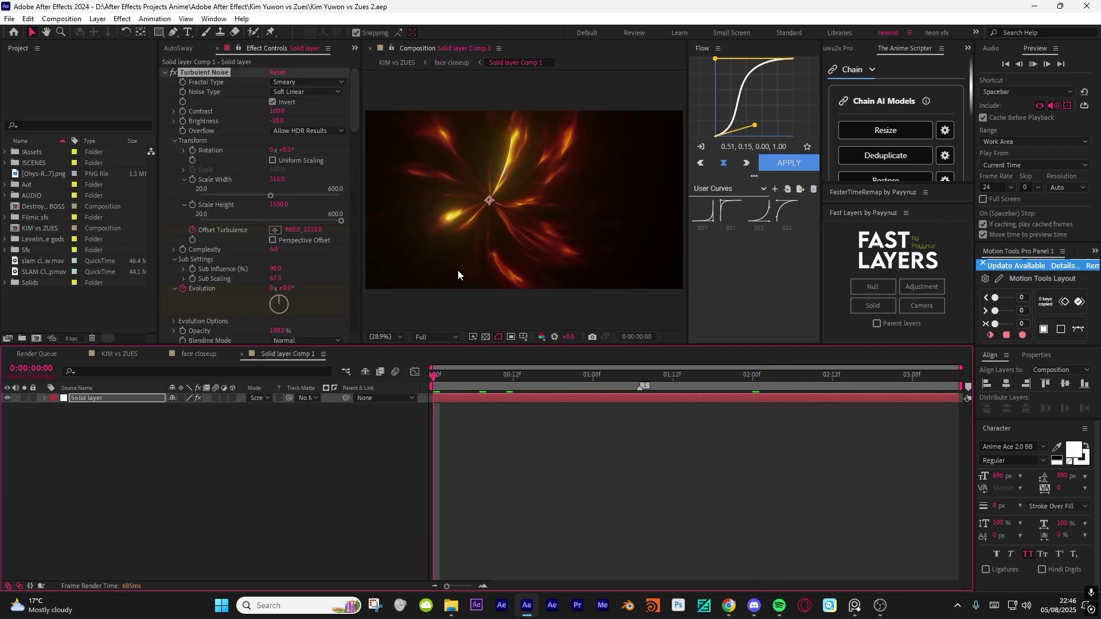
pyautogui.press('space')
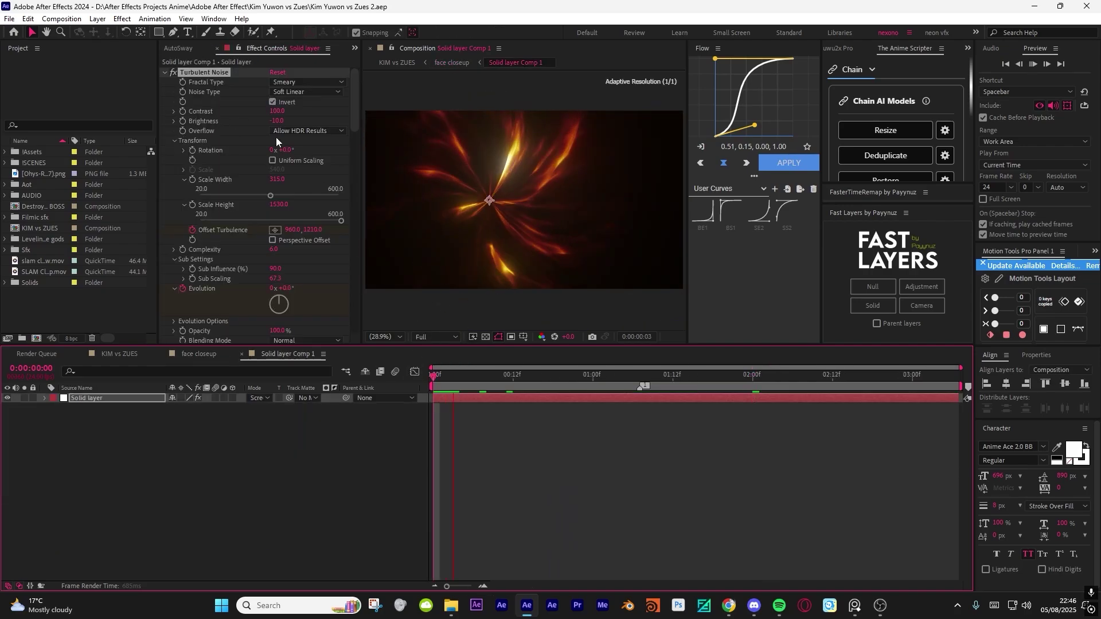
pyautogui.moveTo(542, 380); pyautogui.dragTo(586, 380)
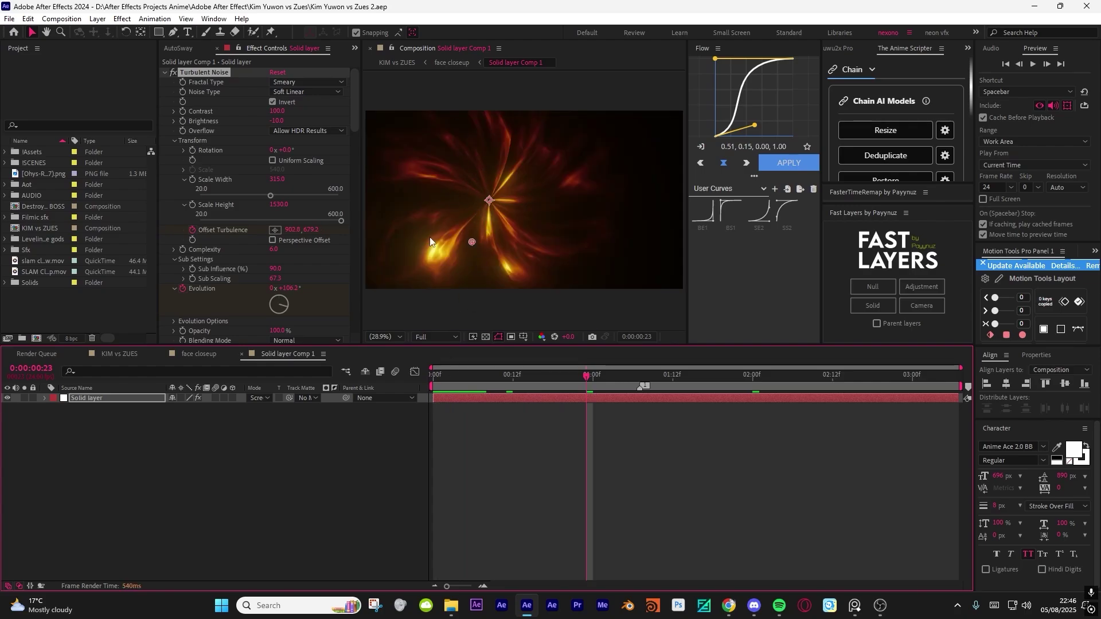
# - Return to the face closeup composition and compare the shot with the Chromatic Displacement adjustment layer hidden and shown
pyautogui.click(452, 62)
pyautogui.click(527, 382)
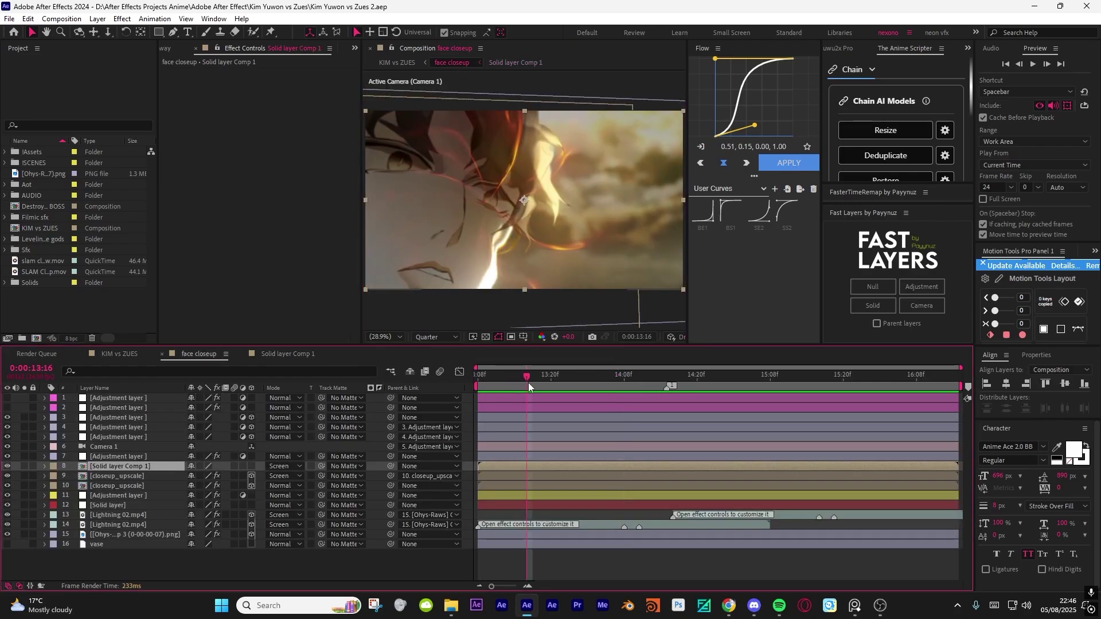
pyautogui.click(565, 379)
pyautogui.click(130, 457)
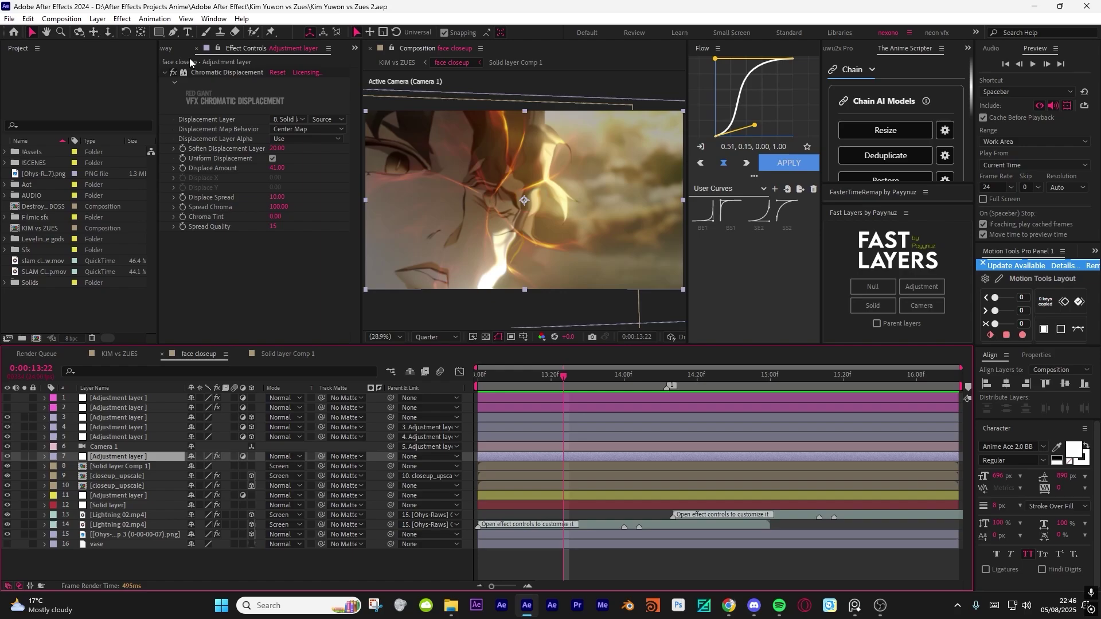
pyautogui.click(174, 73)
pyautogui.click(174, 73)
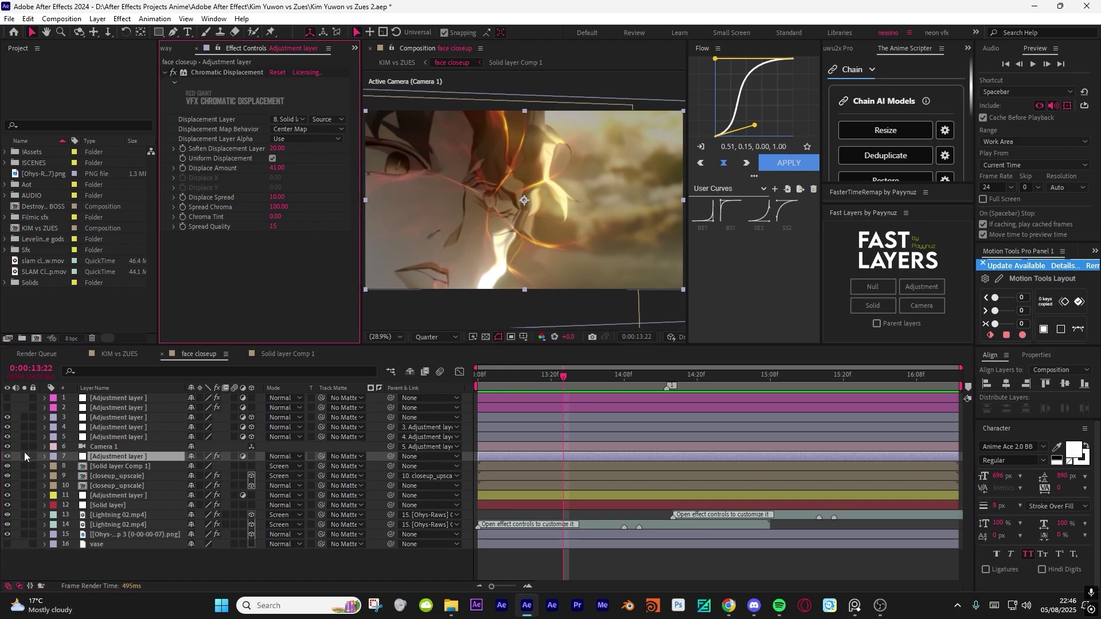
pyautogui.click(7, 457)
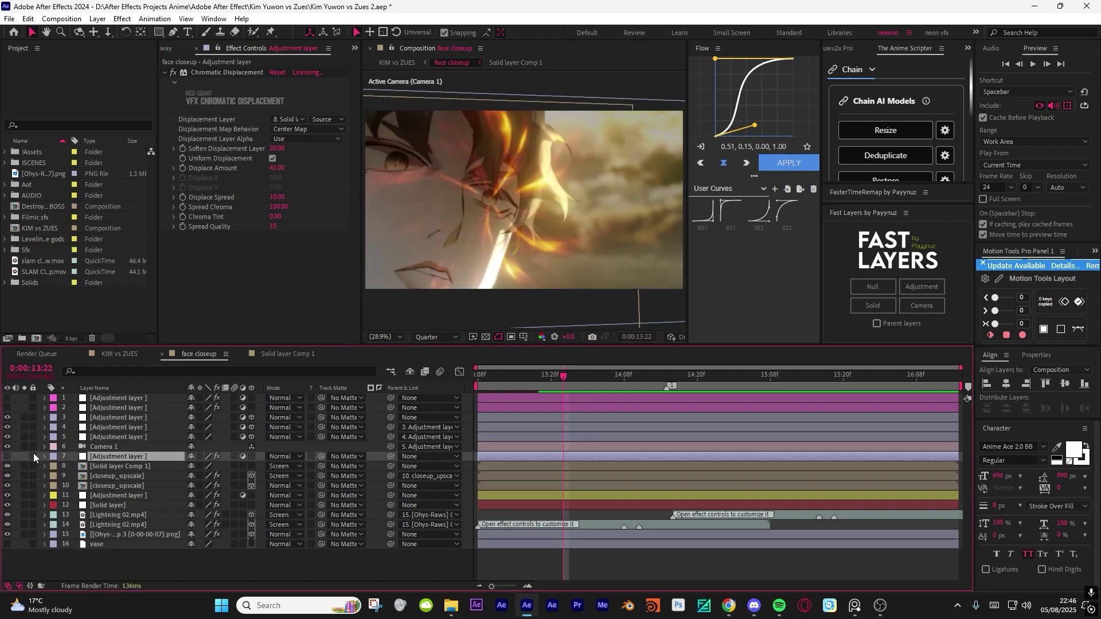
pyautogui.click(7, 457)
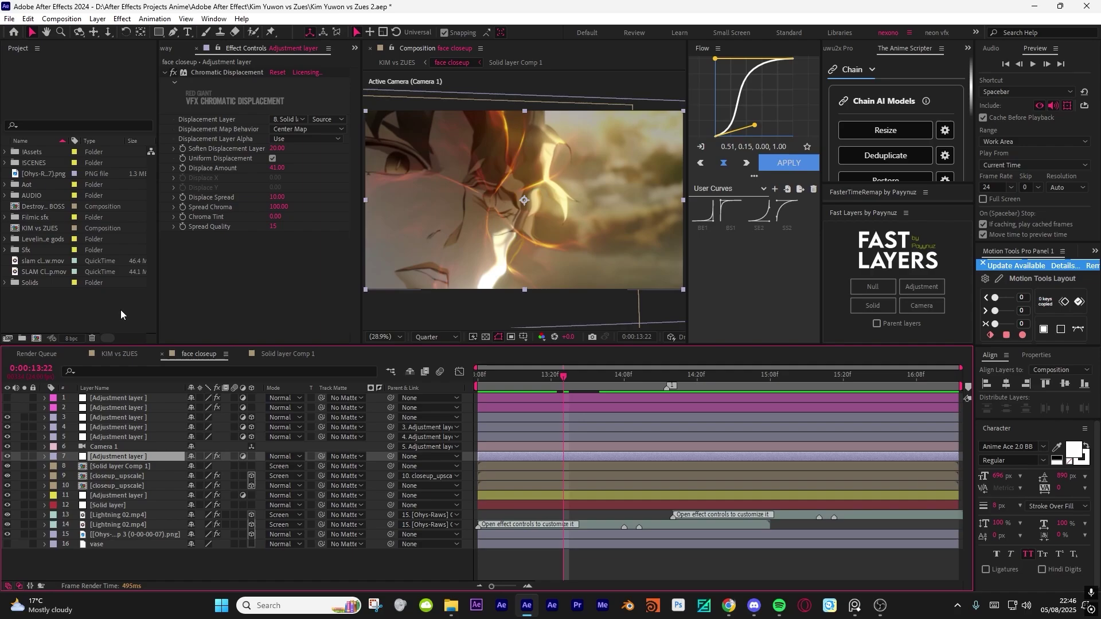
# - Create a new composition and set its size to 1080 x 1080 px
pyautogui.click(36, 338)
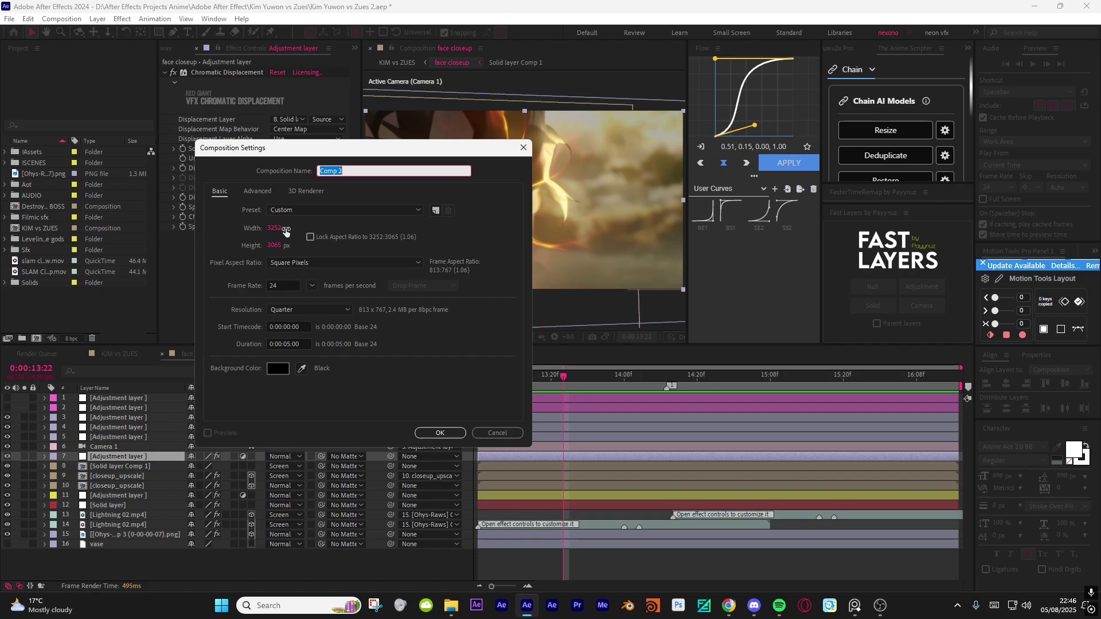
pyautogui.click(439, 432)
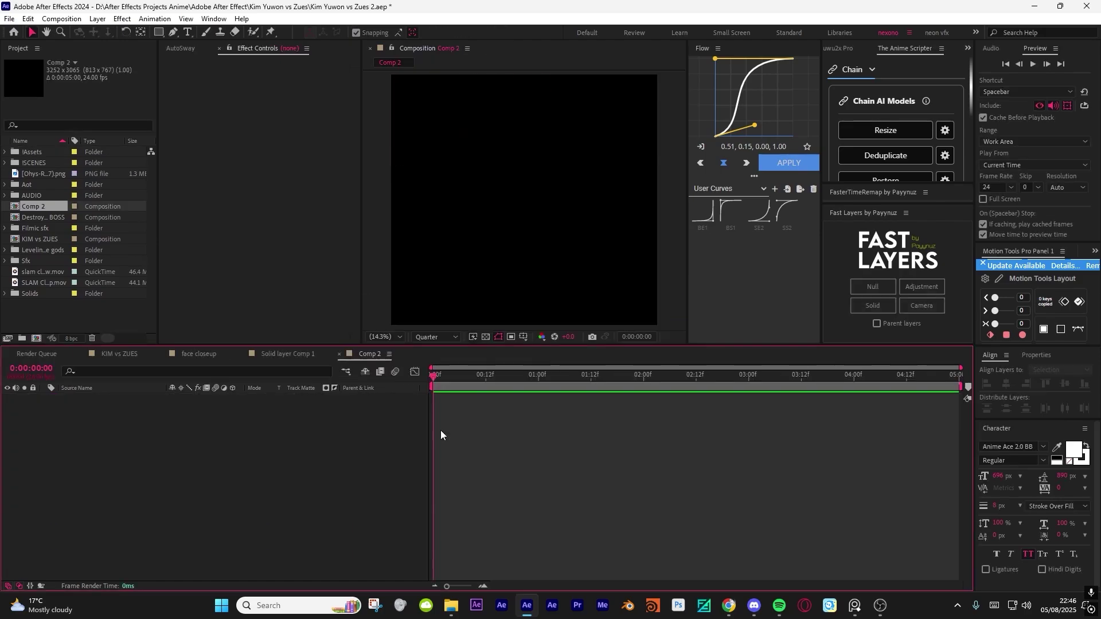
pyautogui.hotkey('ctrl', 'k')
pyautogui.click(275, 228)
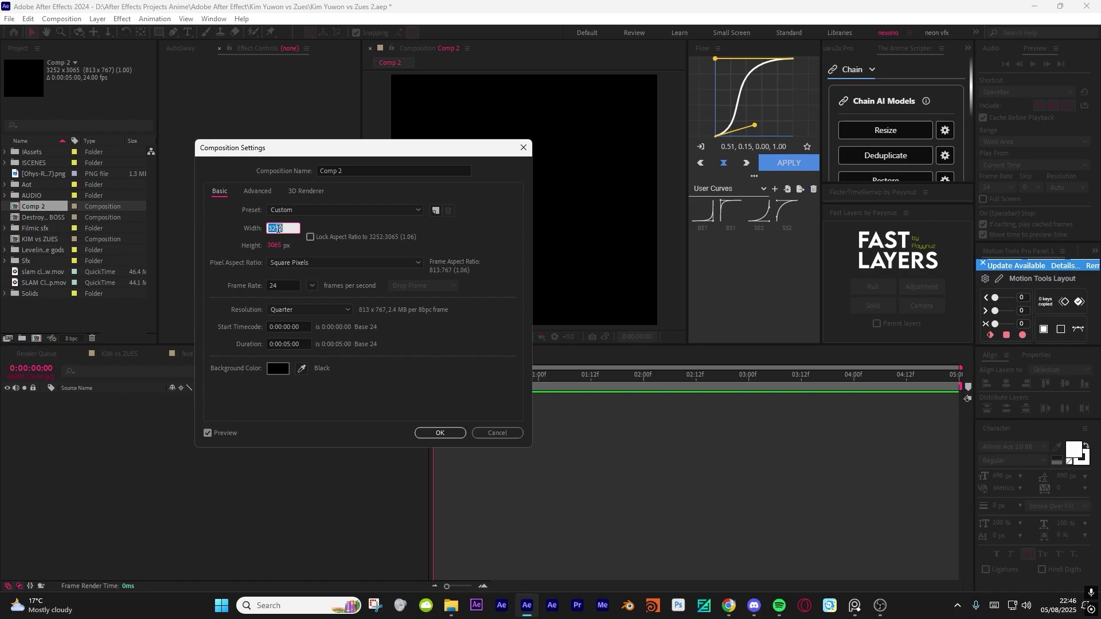
pyautogui.write('1080')
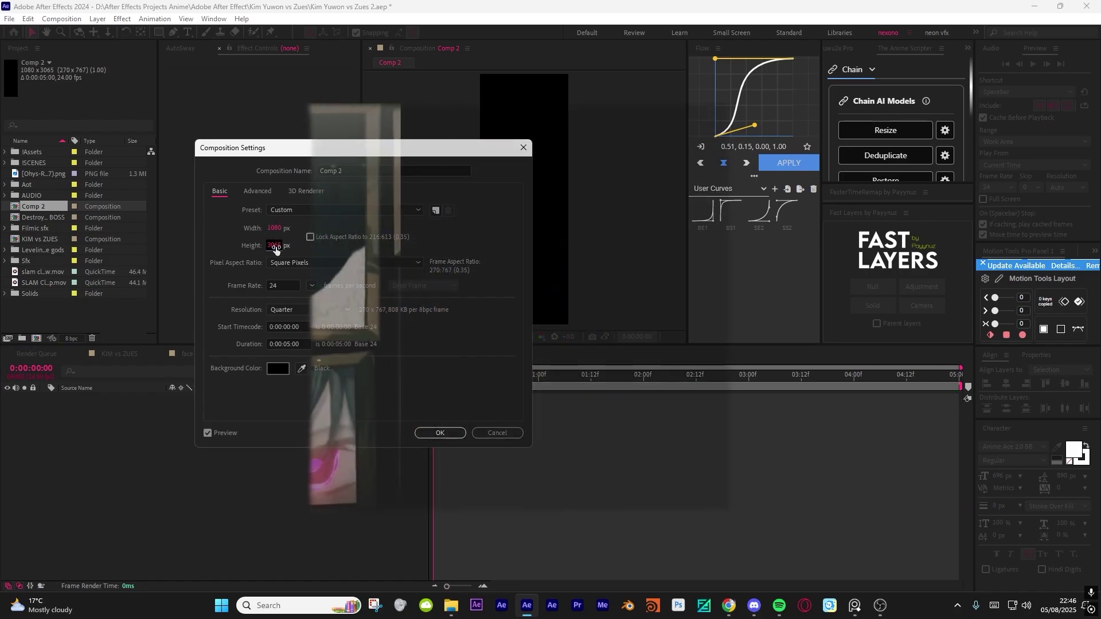
pyautogui.click(276, 245)
pyautogui.write('108')
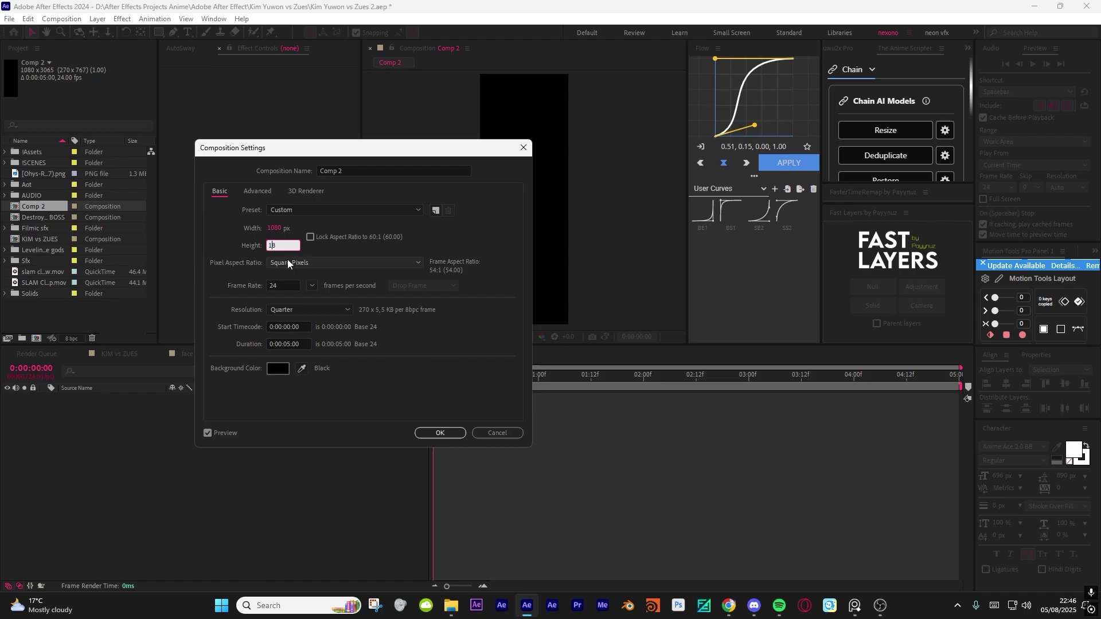
pyautogui.write('0')
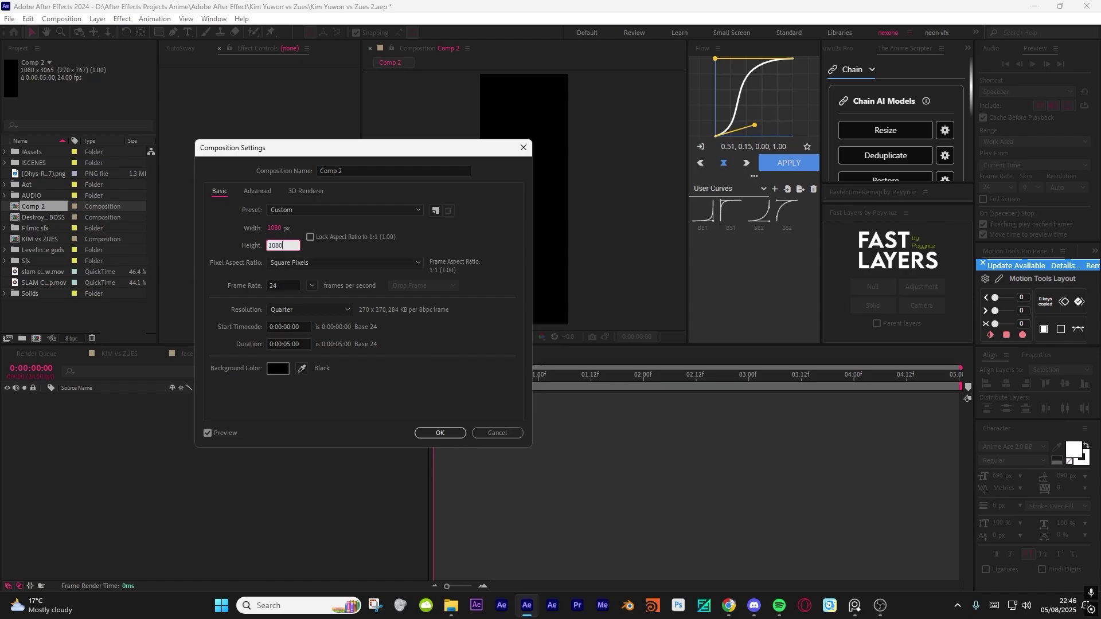
pyautogui.press('Return')
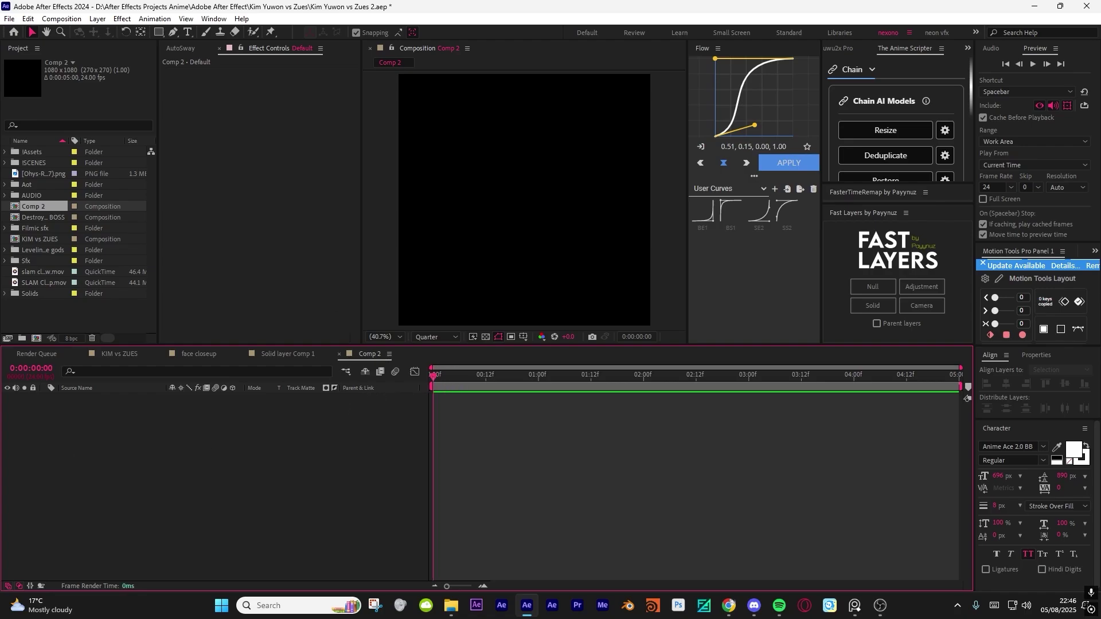
# - Add a solid layer to the new composition and apply the Turbulent Noise effect to it
pyautogui.hotkey('alt', 'Tab')
pyautogui.click(241, 430)
pyautogui.click(873, 305)
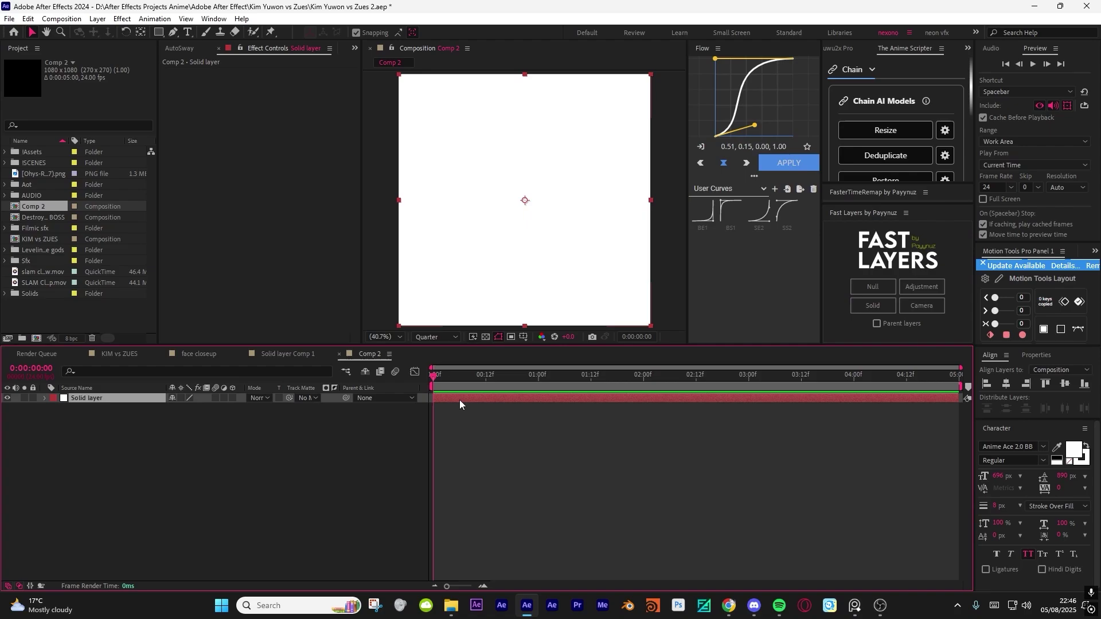
pyautogui.hotkey('ctrl', 'space')
pyautogui.write('turb')
pyautogui.press('Return')
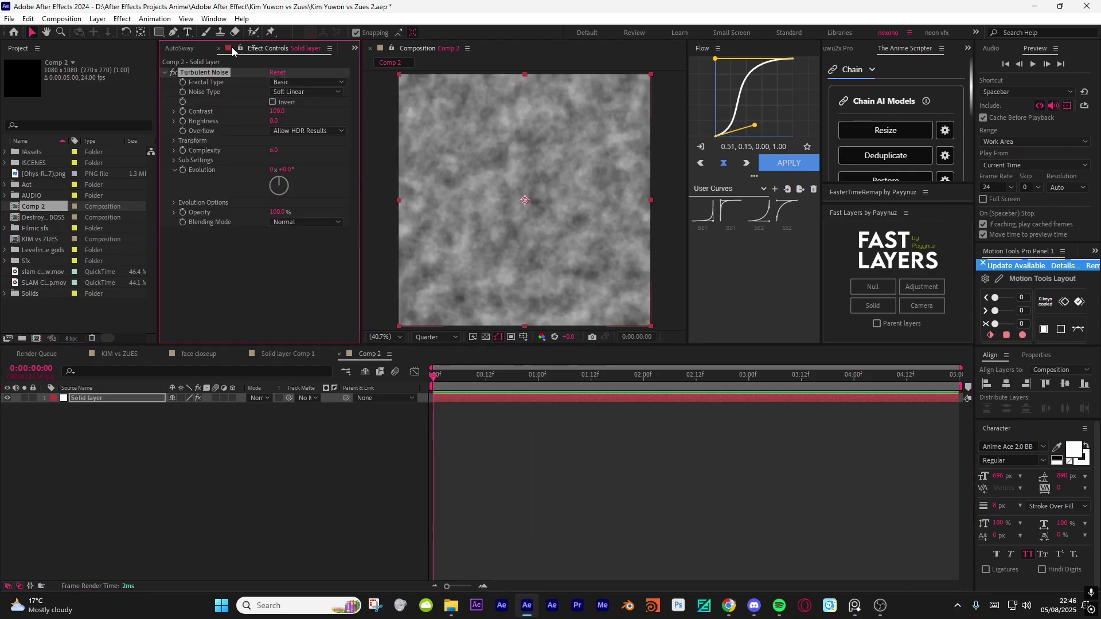
# - Set the noise's Fractal Type to Smeary, enable Invert and set Brightness to -10
pyautogui.click(291, 82)
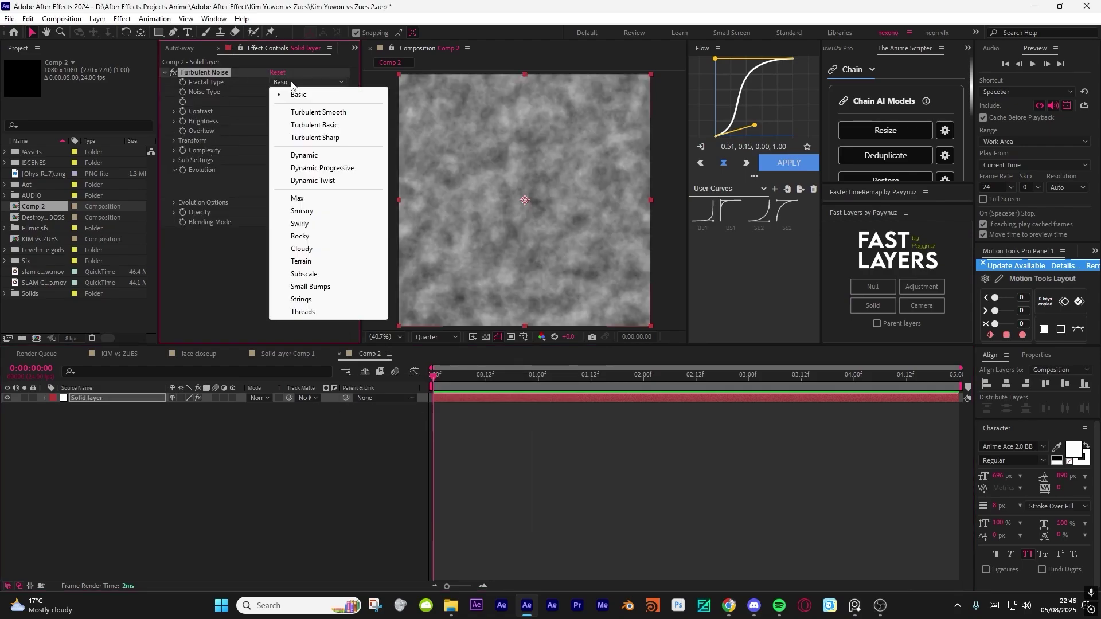
pyautogui.click(302, 212)
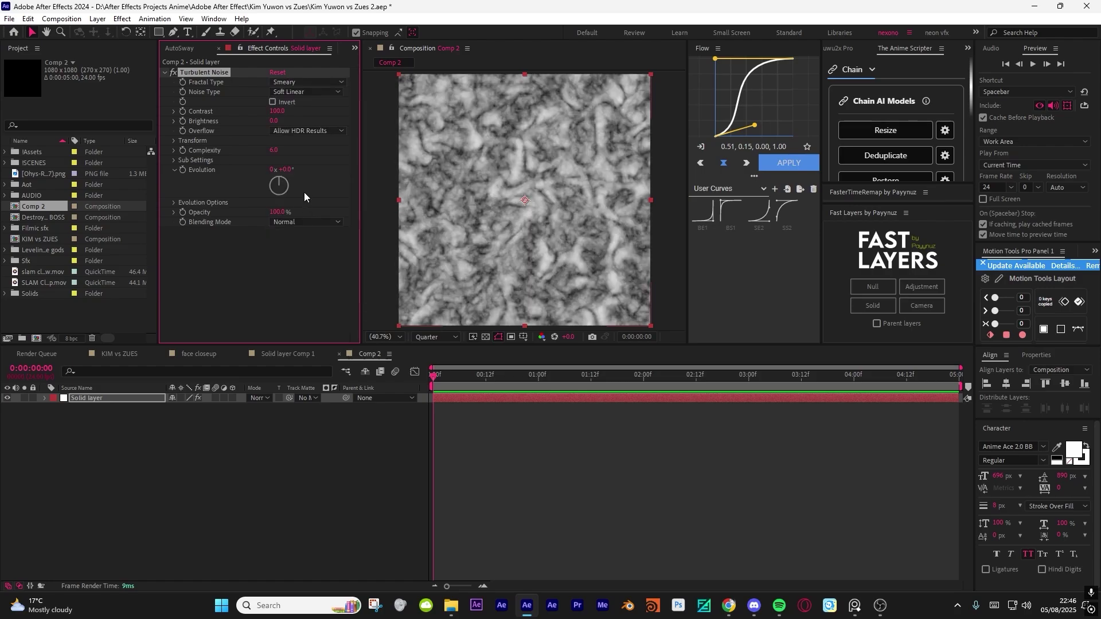
pyautogui.click(281, 103)
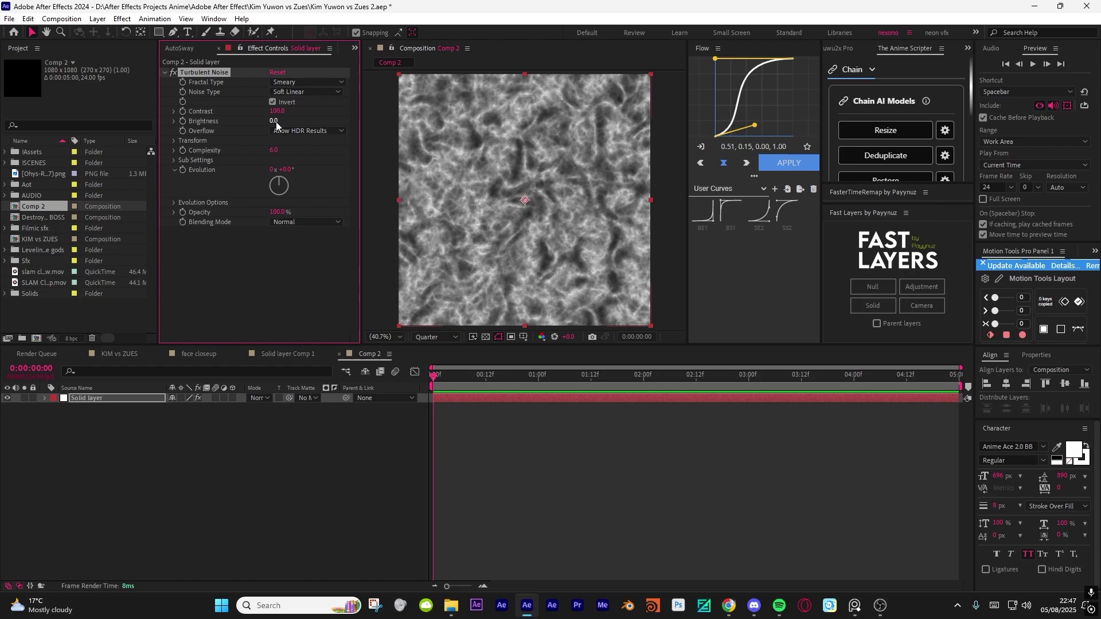
pyautogui.click(275, 122)
pyautogui.write('-1')
pyautogui.write('1')
pyautogui.press('Return')
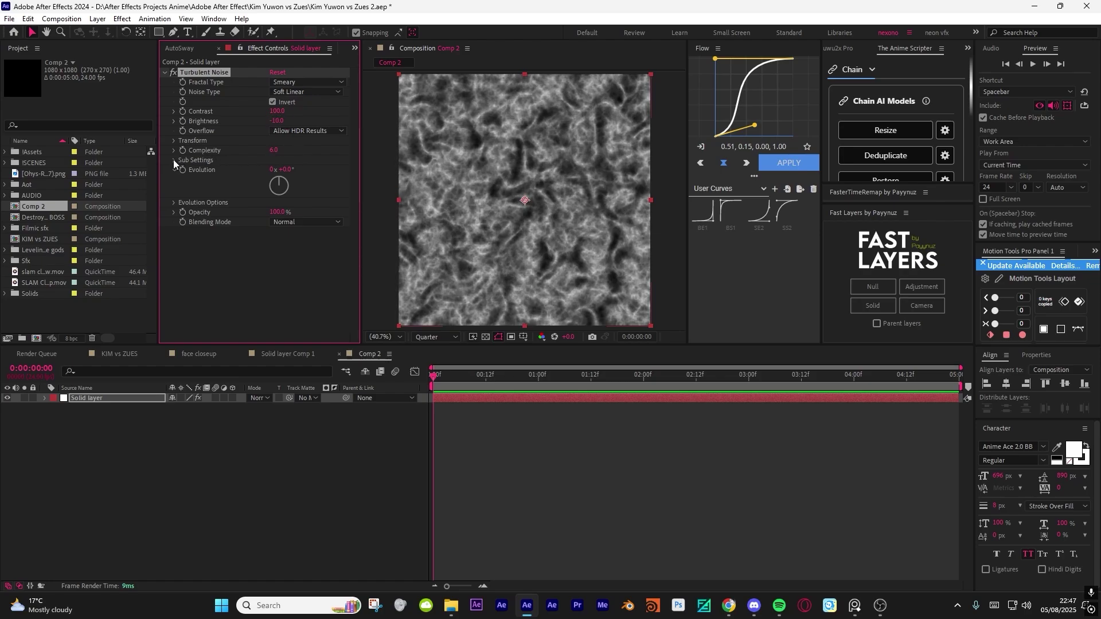
# - In the noise's Sub Settings, set Sub Influence to 90% and Sub Scaling to 70
pyautogui.click(174, 160)
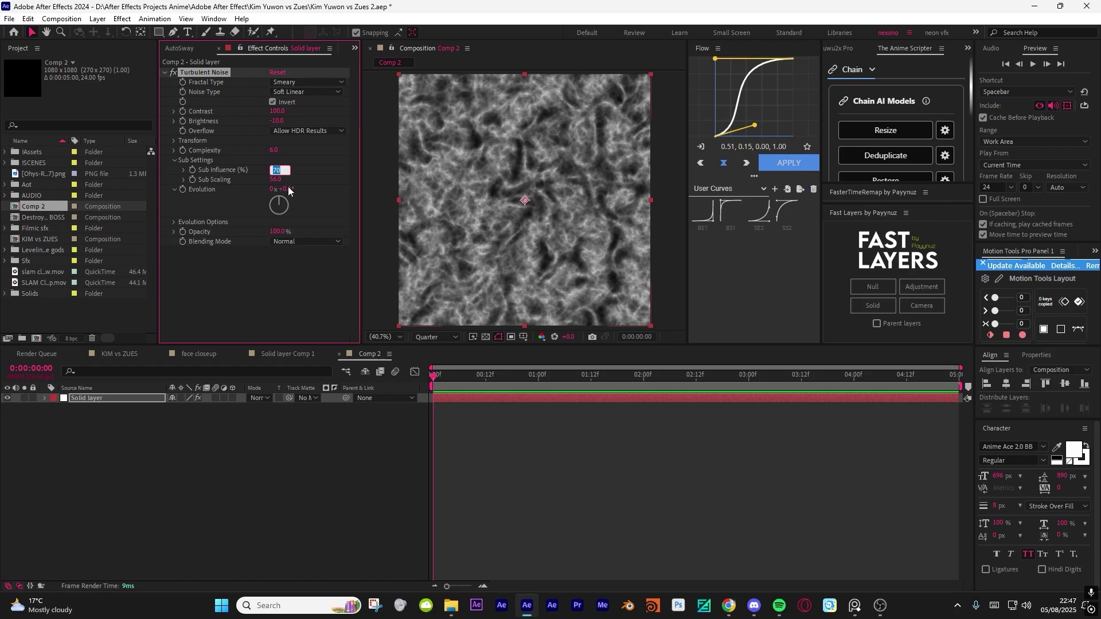
pyautogui.write('90')
pyautogui.press('Return')
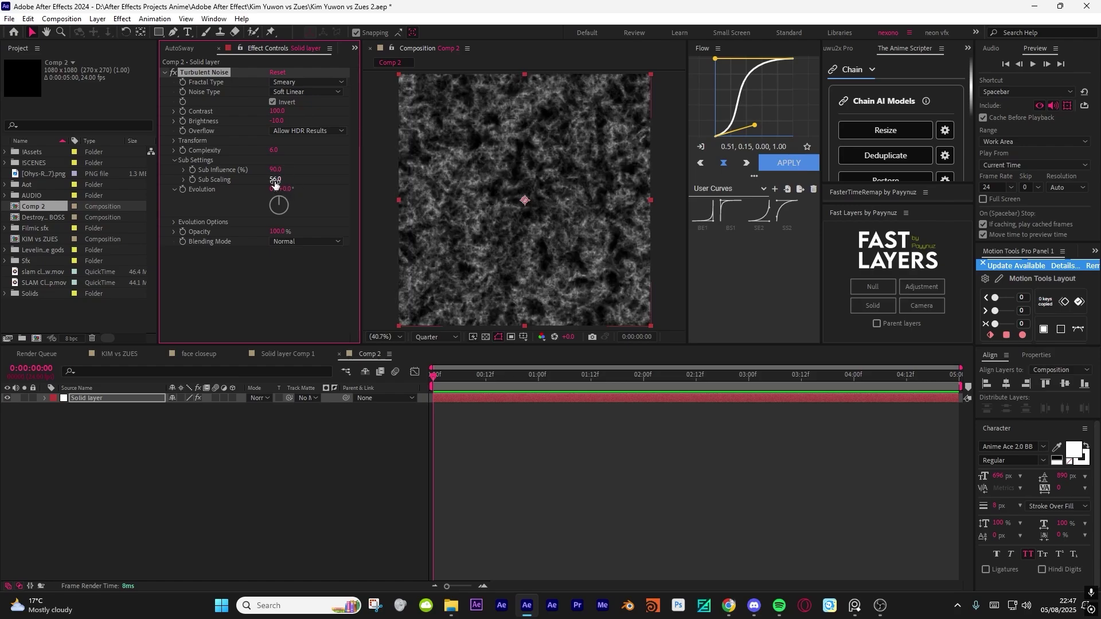
pyautogui.click(275, 180)
pyautogui.write('50')
pyautogui.press('Return')
pyautogui.click(273, 178)
pyautogui.write('70')
pyautogui.press('Return')
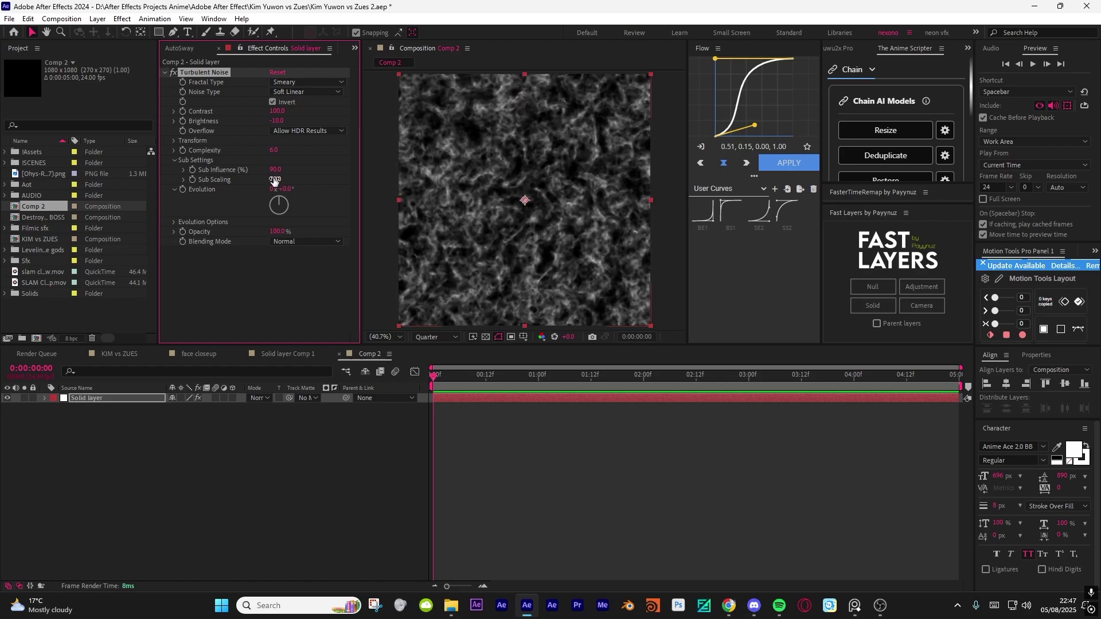
# - In the noise's Transform settings, turn off Uniform Scaling and set Scale Width to 315 and Scale Height to 1500
pyautogui.hotkey('alt', 'Tab')
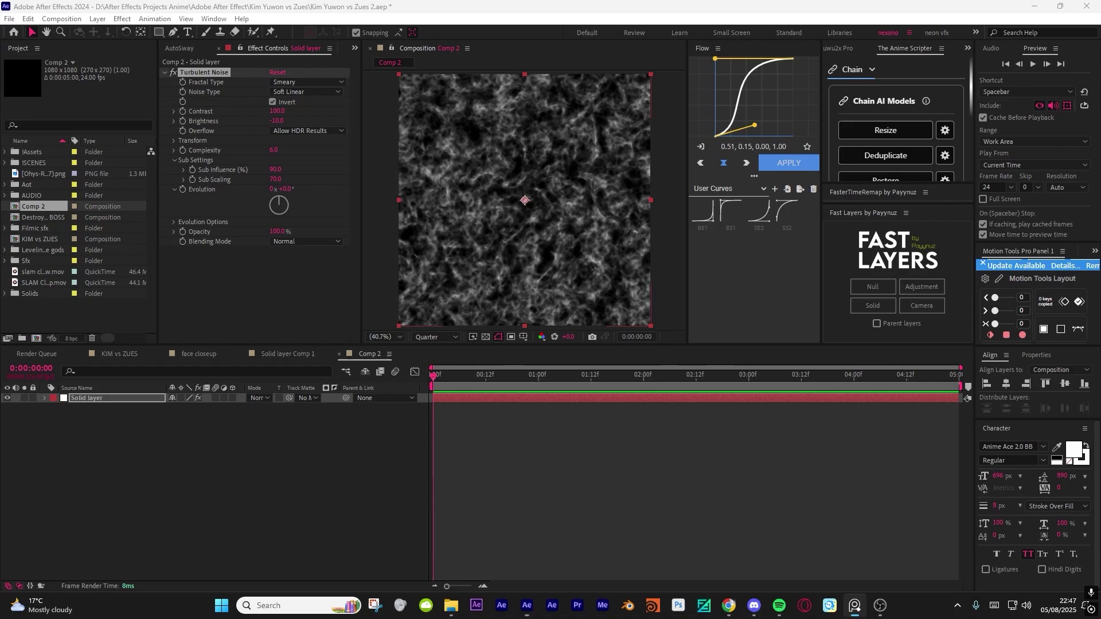
pyautogui.click(174, 141)
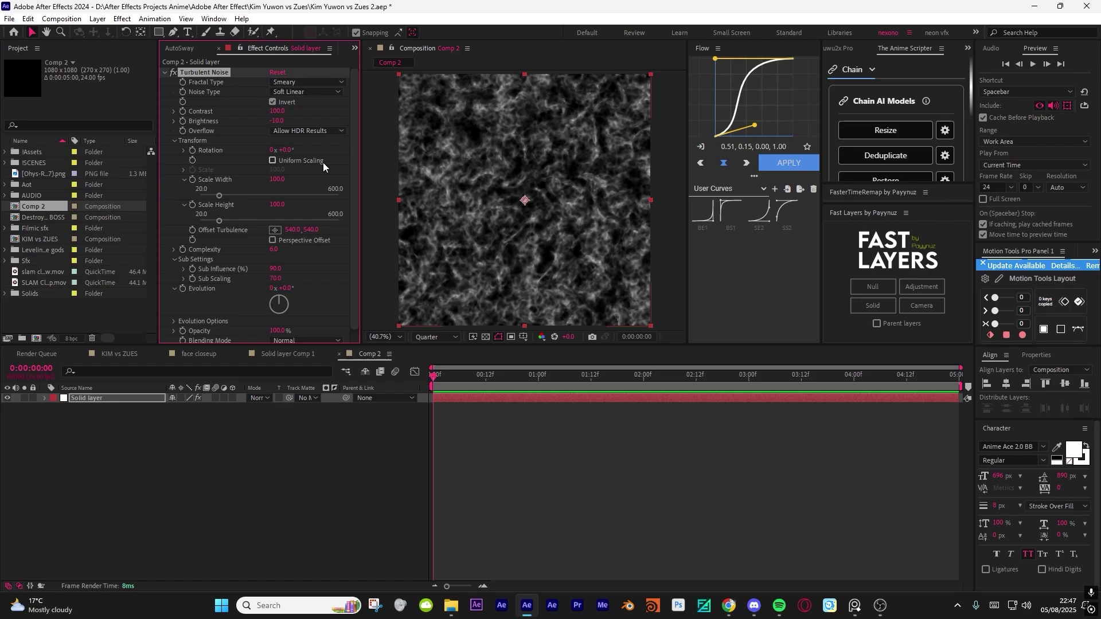
pyautogui.click(279, 180)
pyautogui.write('315')
pyautogui.press('Return')
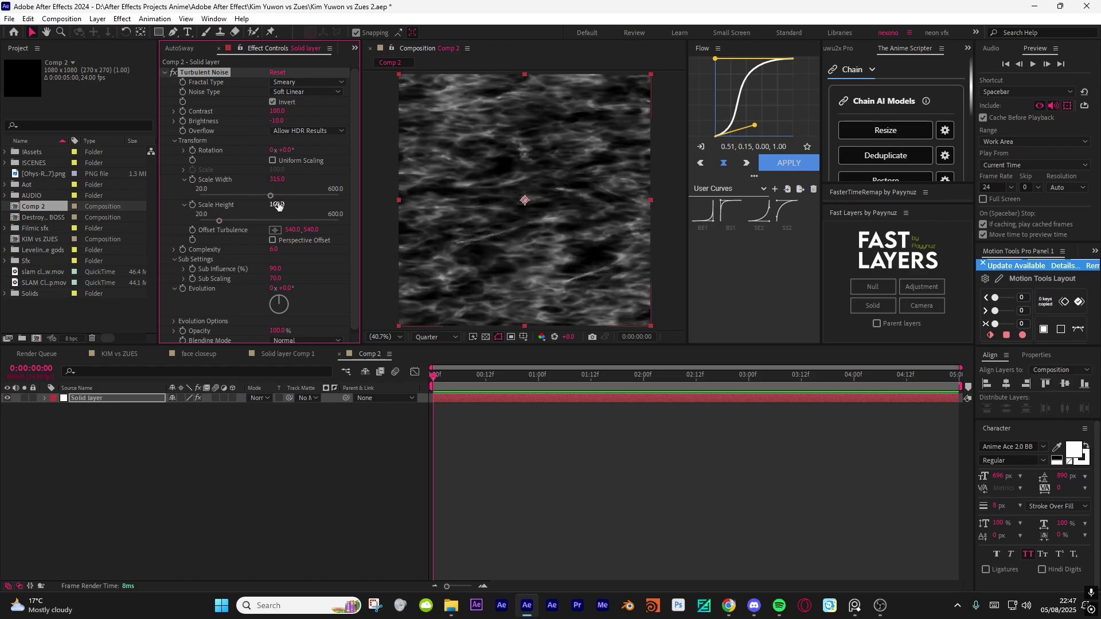
pyautogui.click(278, 205)
pyautogui.write('1500')
pyautogui.press('Return')
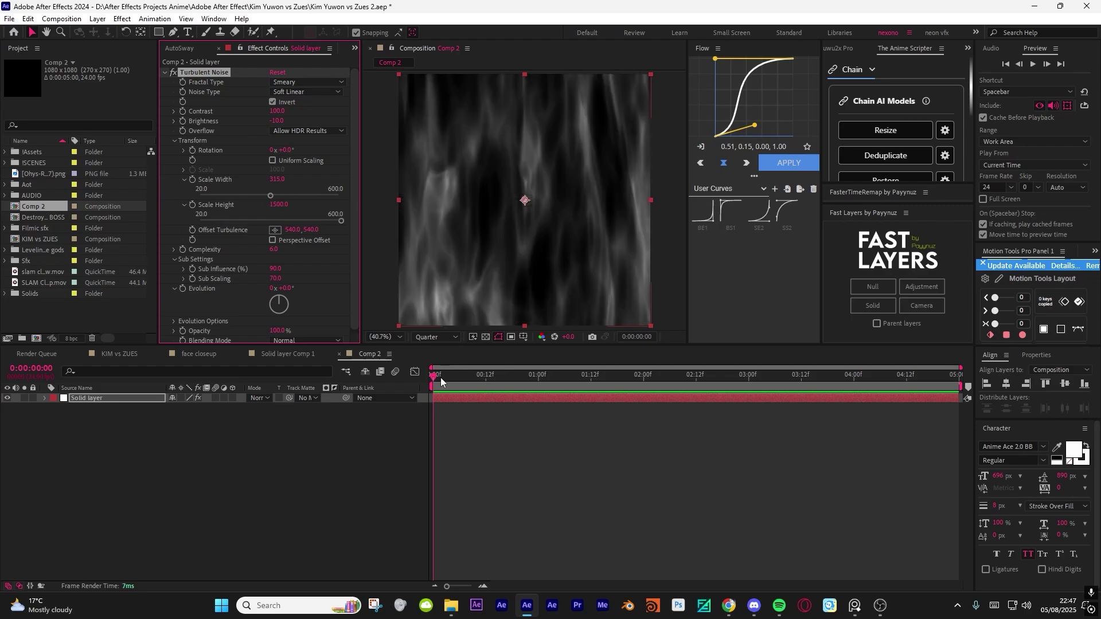
# - Keyframe the noise's Offset Turbulence from 540, 540 on the first frame to 540, 6330 at 0:00:04:23
pyautogui.moveTo(440, 378); pyautogui.dragTo(560, 379)
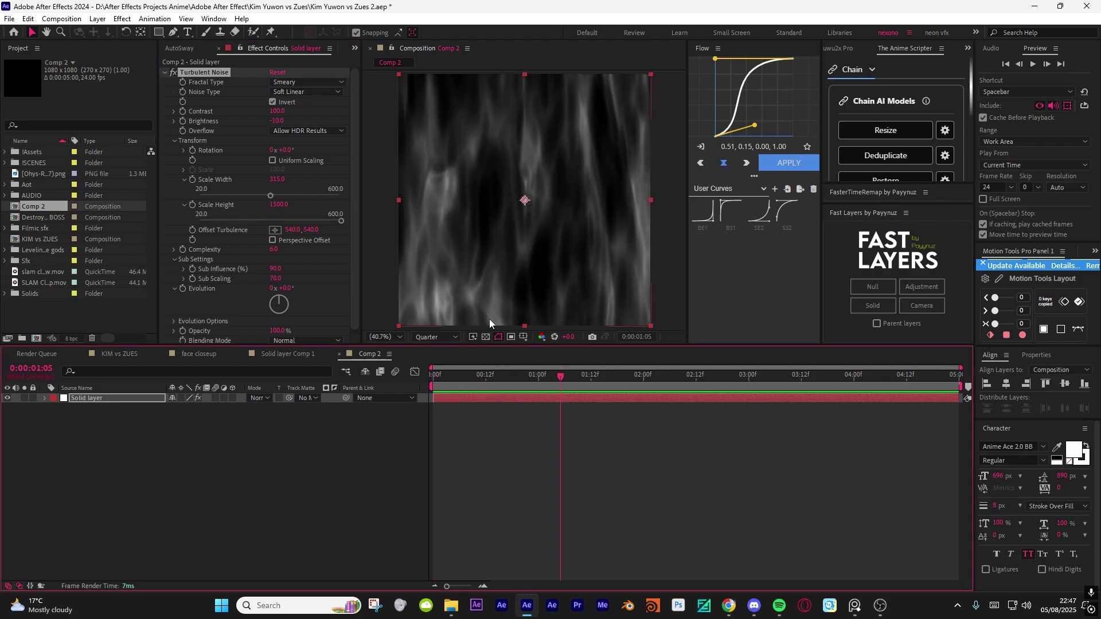
pyautogui.moveTo(468, 378); pyautogui.dragTo(425, 358)
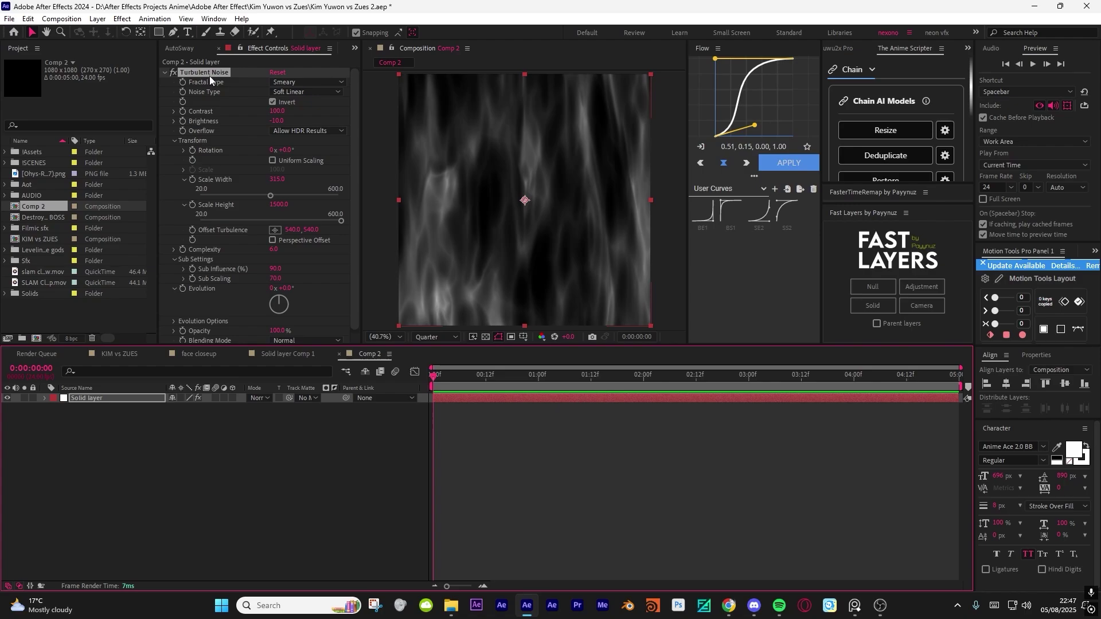
pyautogui.scroll(-1, 210, 247)
pyautogui.click(193, 228)
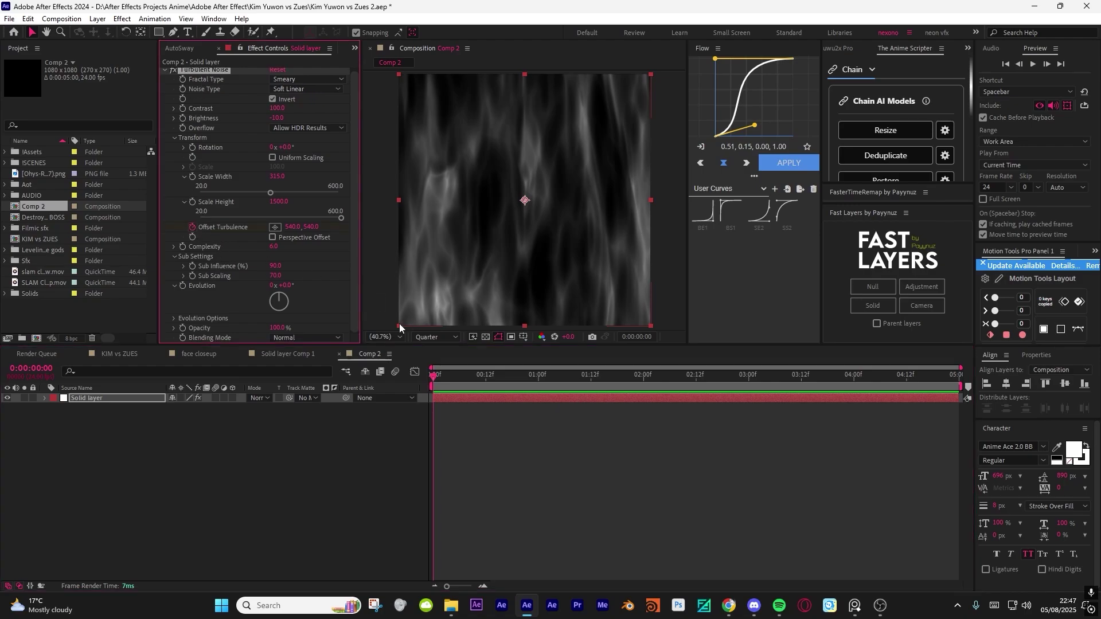
pyautogui.moveTo(457, 381); pyautogui.dragTo(955, 375)
pyautogui.click(312, 228)
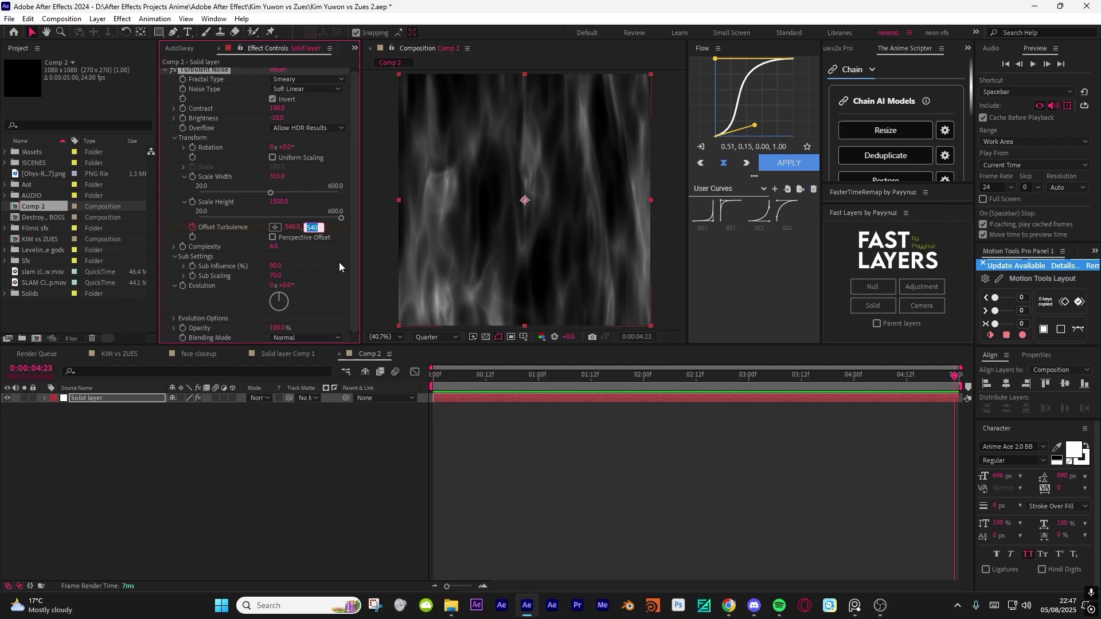
pyautogui.click(339, 264)
pyautogui.moveTo(310, 228); pyautogui.dragTo(625, 250)
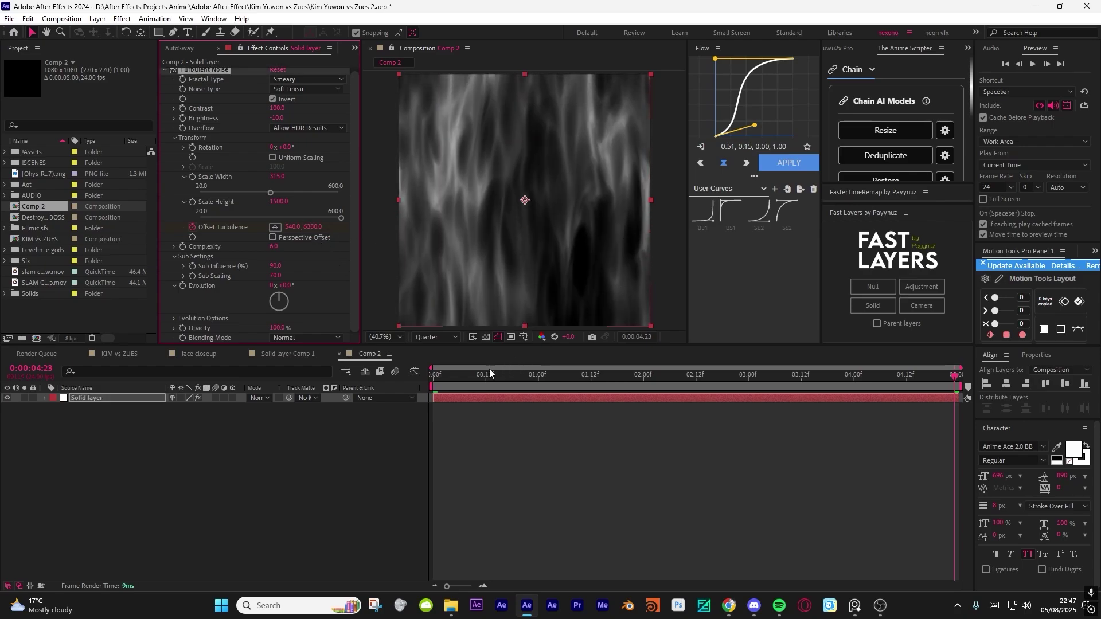
pyautogui.moveTo(490, 372); pyautogui.dragTo(384, 374)
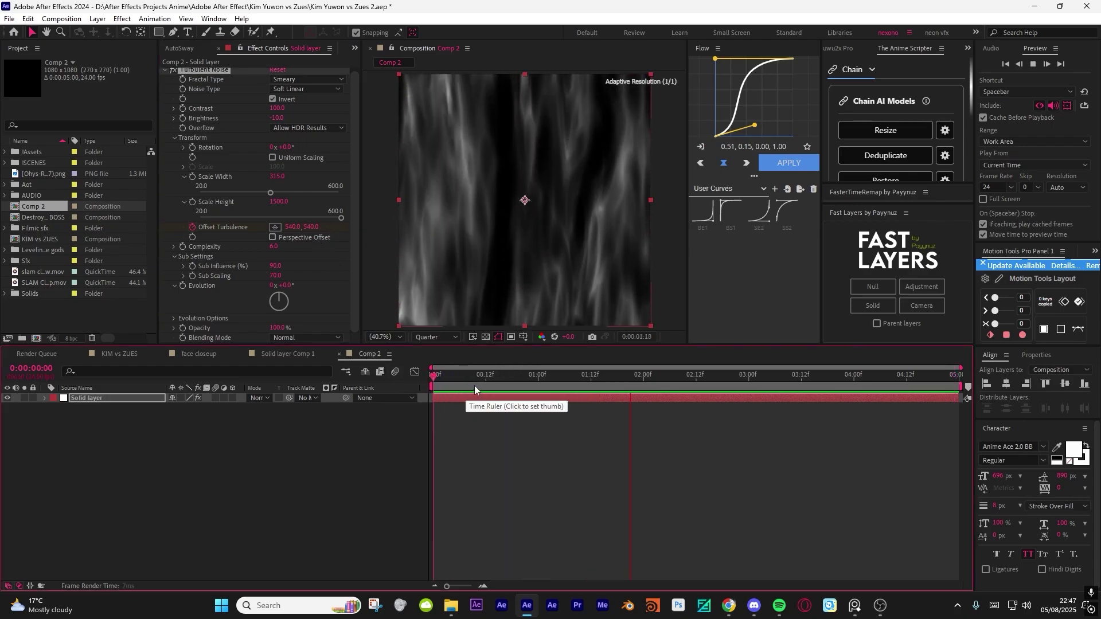
pyautogui.press('space')
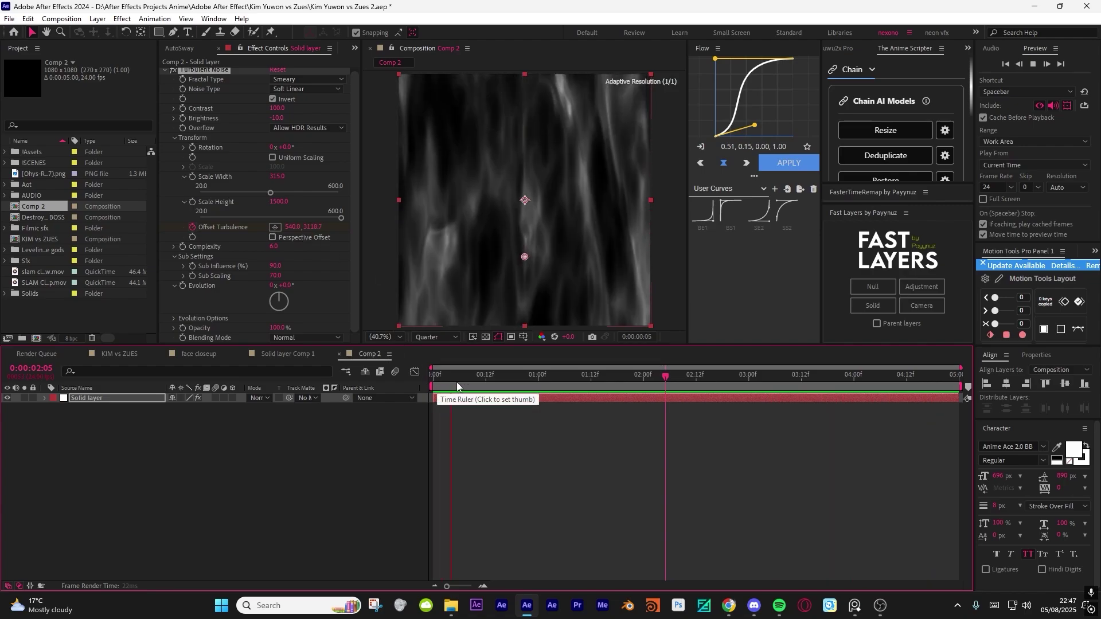
# - Keyframe the noise's Evolution from 0 on the first frame to 1 full revolution at 0:00:04:23
pyautogui.moveTo(449, 377); pyautogui.dragTo(430, 376)
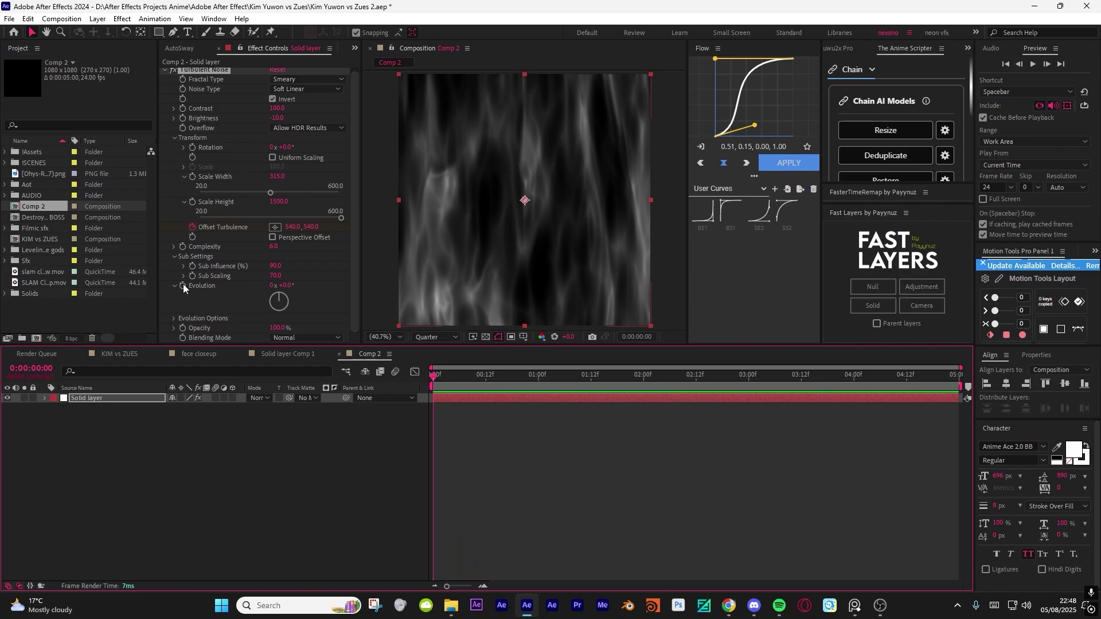
pyautogui.click(183, 285)
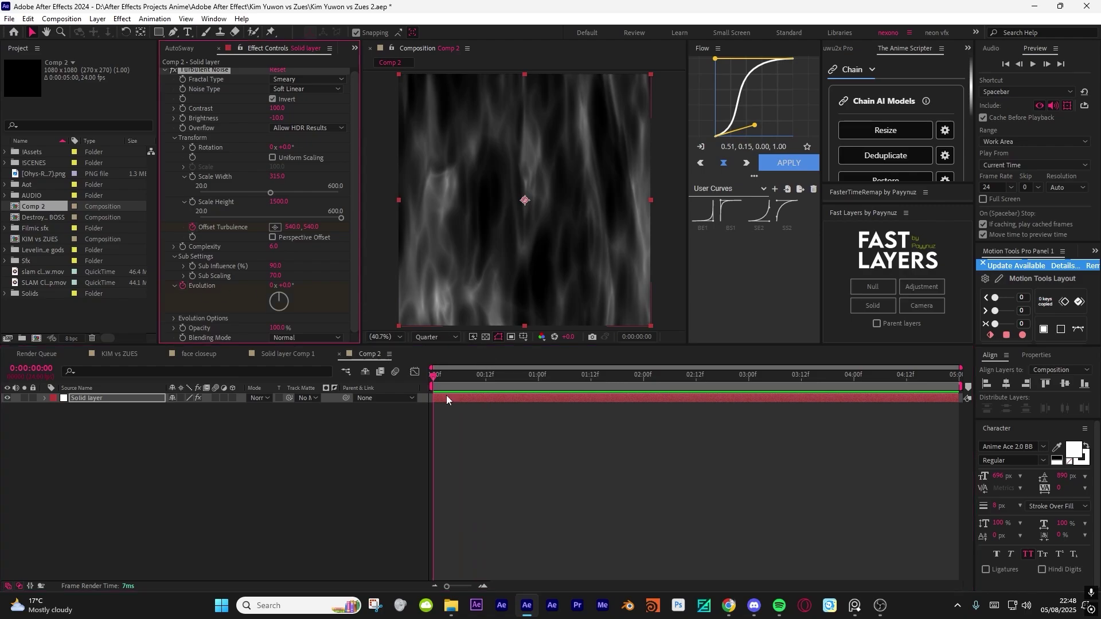
pyautogui.click(719, 365)
pyautogui.press('End')
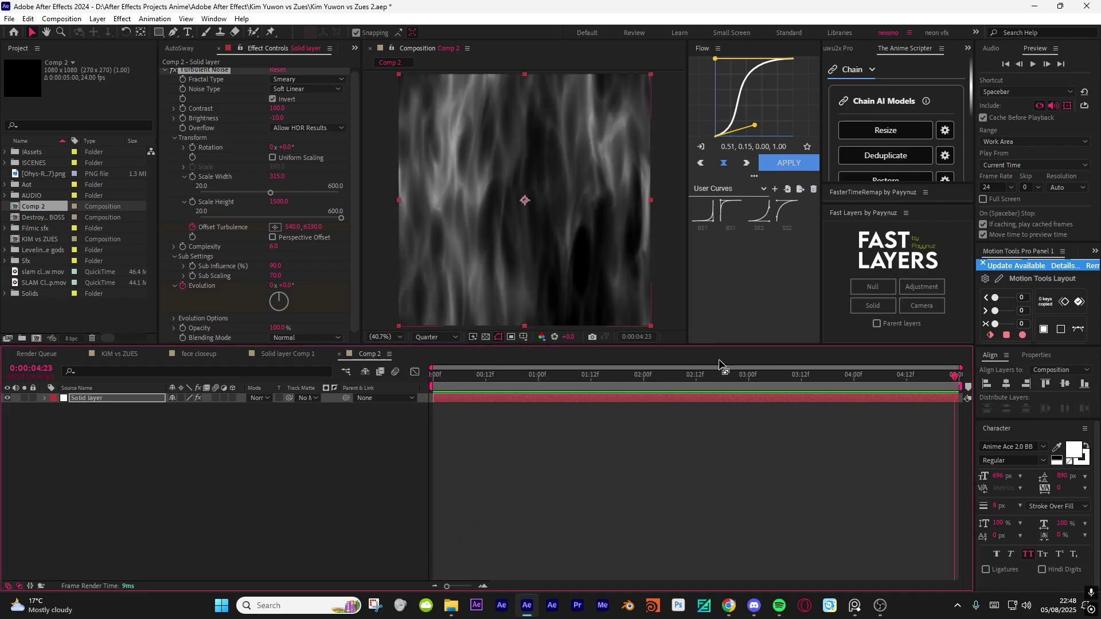
pyautogui.click(272, 285)
pyautogui.write('1')
pyautogui.click(296, 303)
pyautogui.click(419, 380)
pyautogui.press('Home')
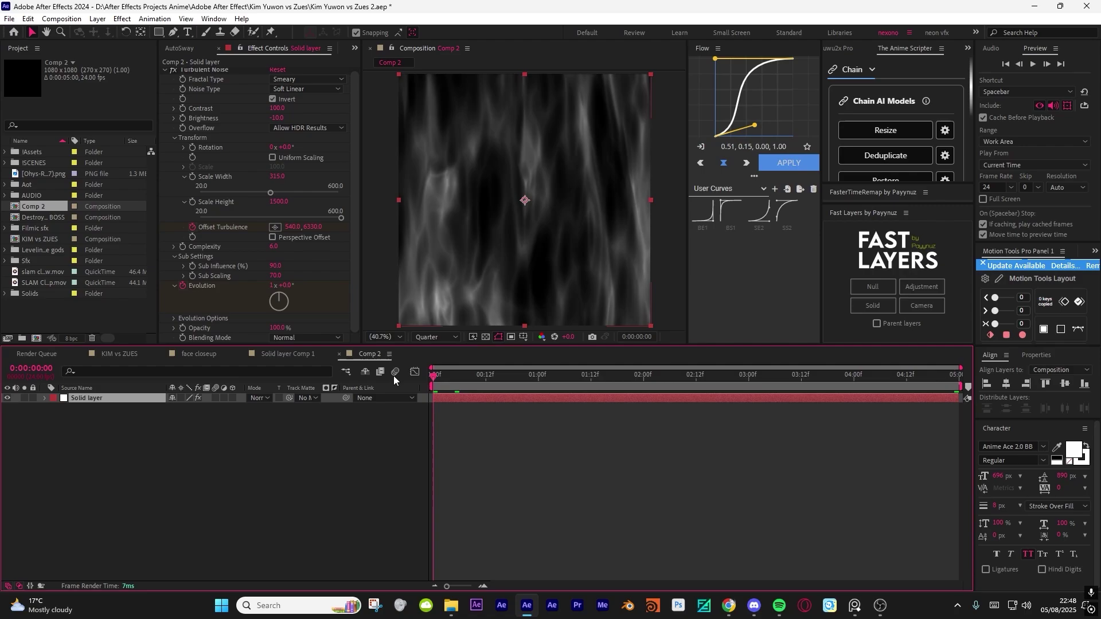
pyautogui.press('space')
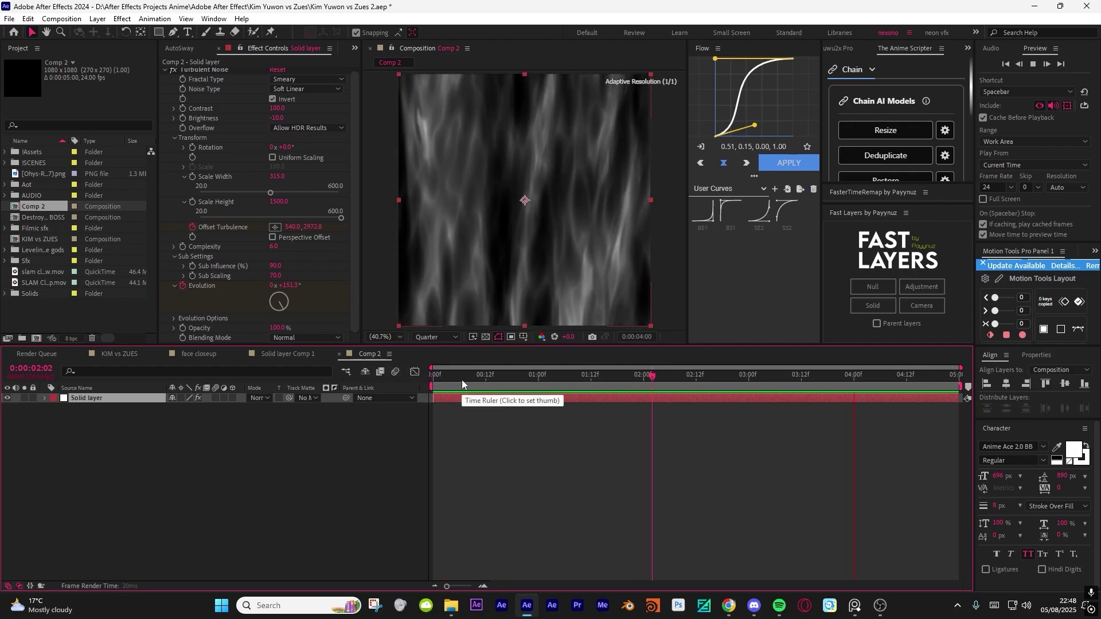
pyautogui.press('space')
pyautogui.press('Home')
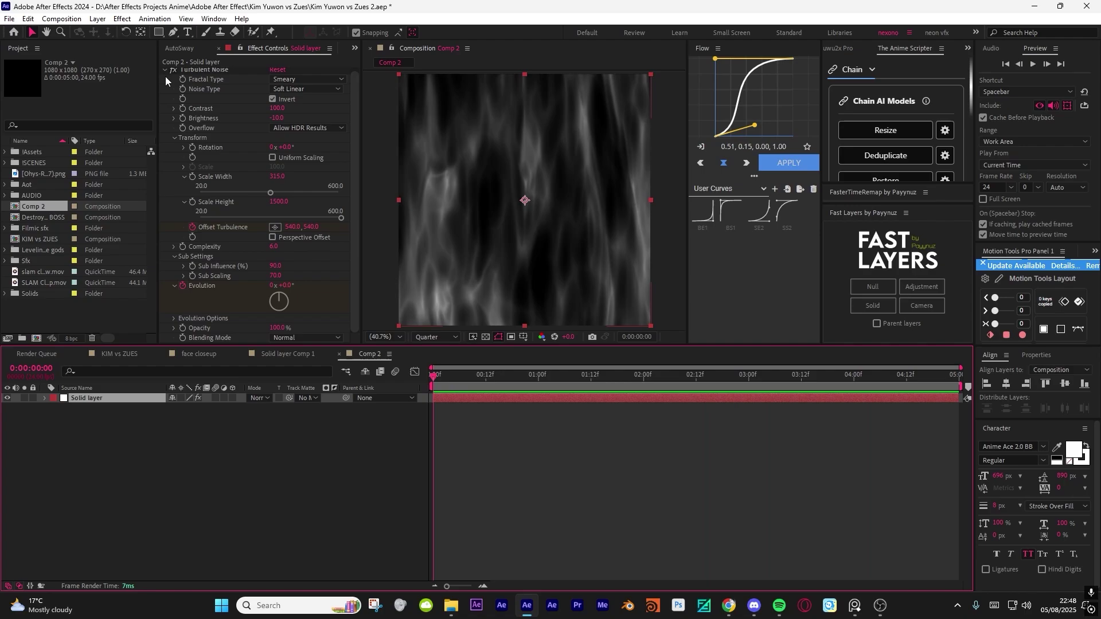
# - Add the YY_Ramp+ effect below Turbulent Noise on the solid and set its Blend Mode to Multiply
pyautogui.click(164, 73)
pyautogui.click(187, 75)
pyautogui.click(162, 143)
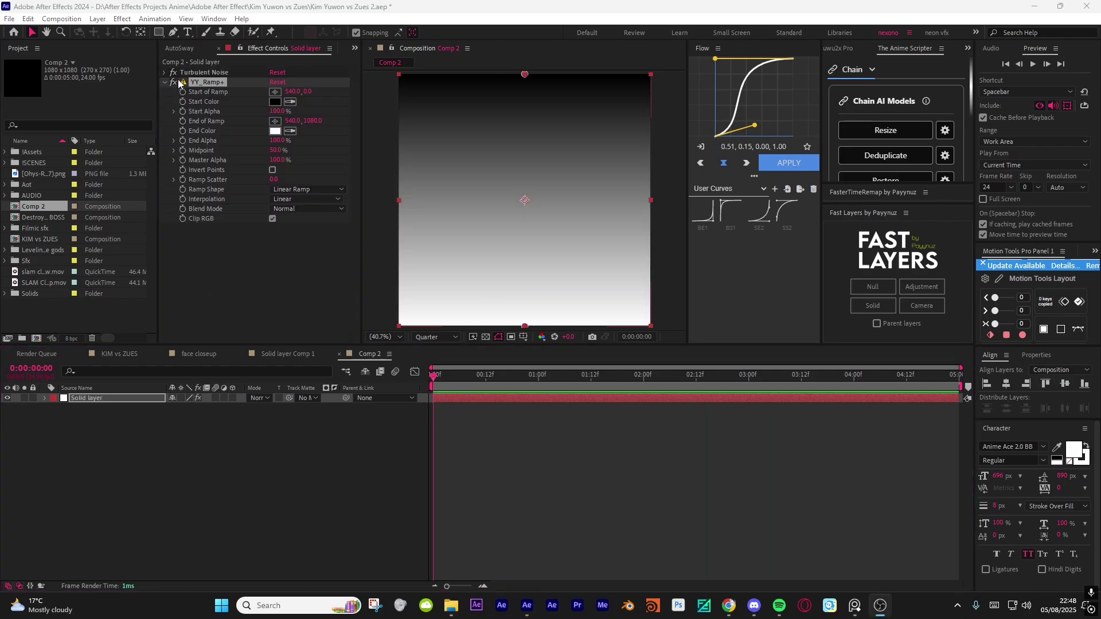
pyautogui.press('Return')
pyautogui.click(295, 208)
pyautogui.click(302, 246)
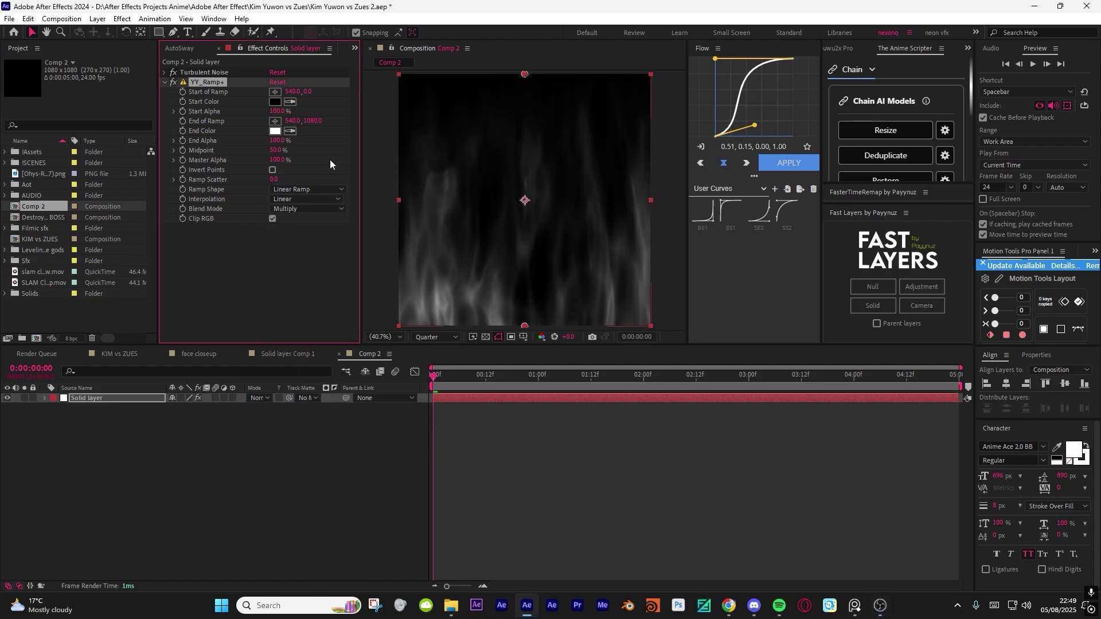
# - Set the ramp's Start Color to white (FFFFFF) and its End Color to black
pyautogui.click(279, 103)
pyautogui.moveTo(293, 408); pyautogui.dragTo(178, 280)
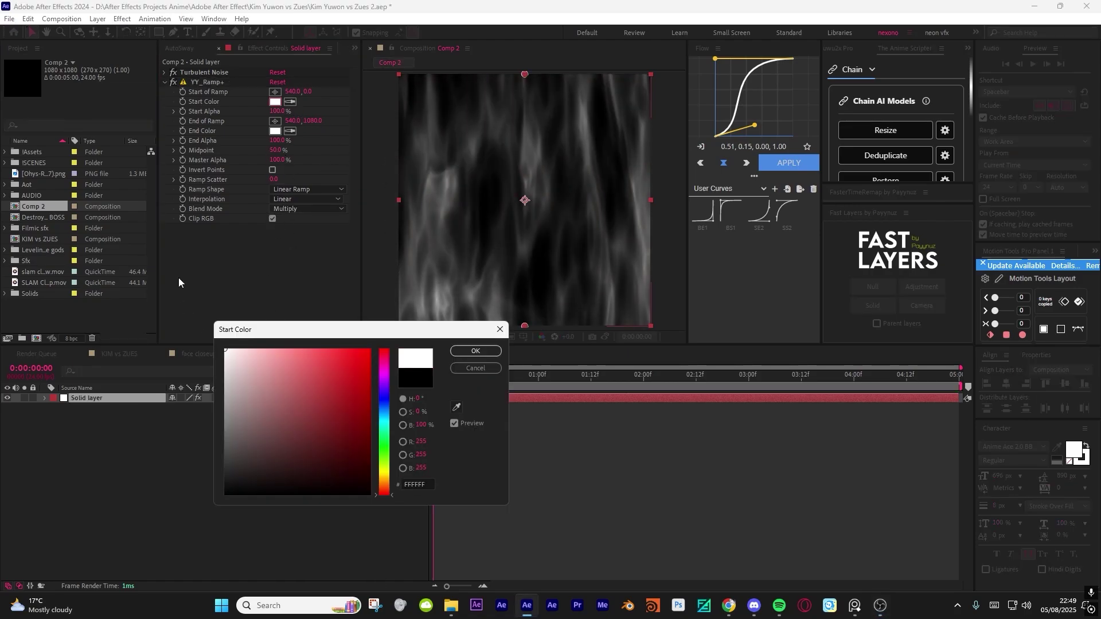
pyautogui.press('Return')
pyautogui.click(275, 131)
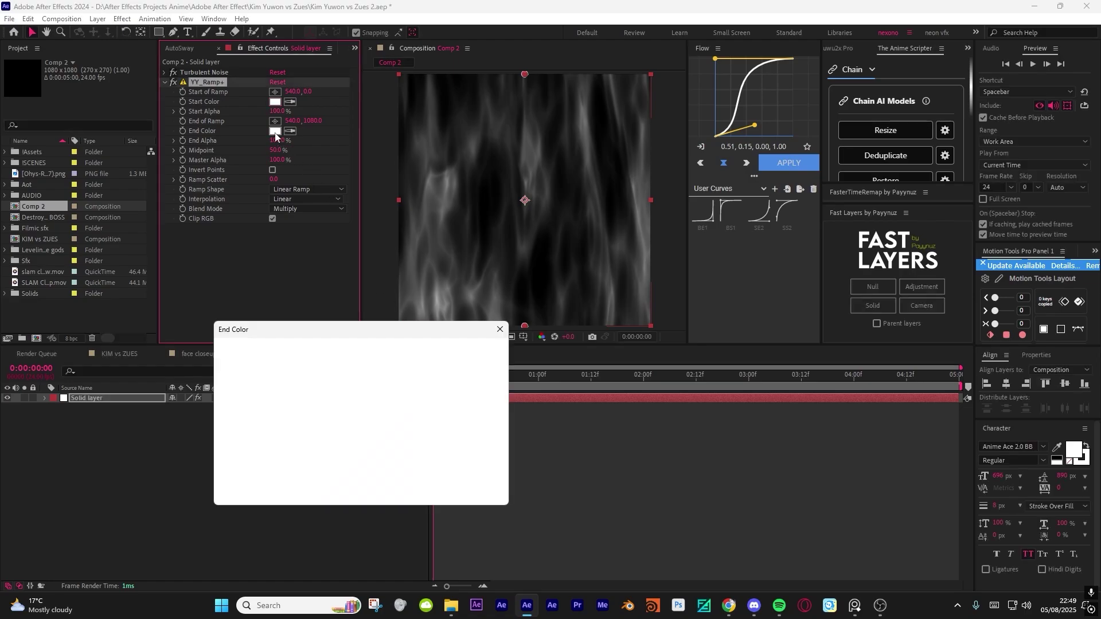
pyautogui.moveTo(289, 425); pyautogui.dragTo(204, 504)
pyautogui.press('Return')
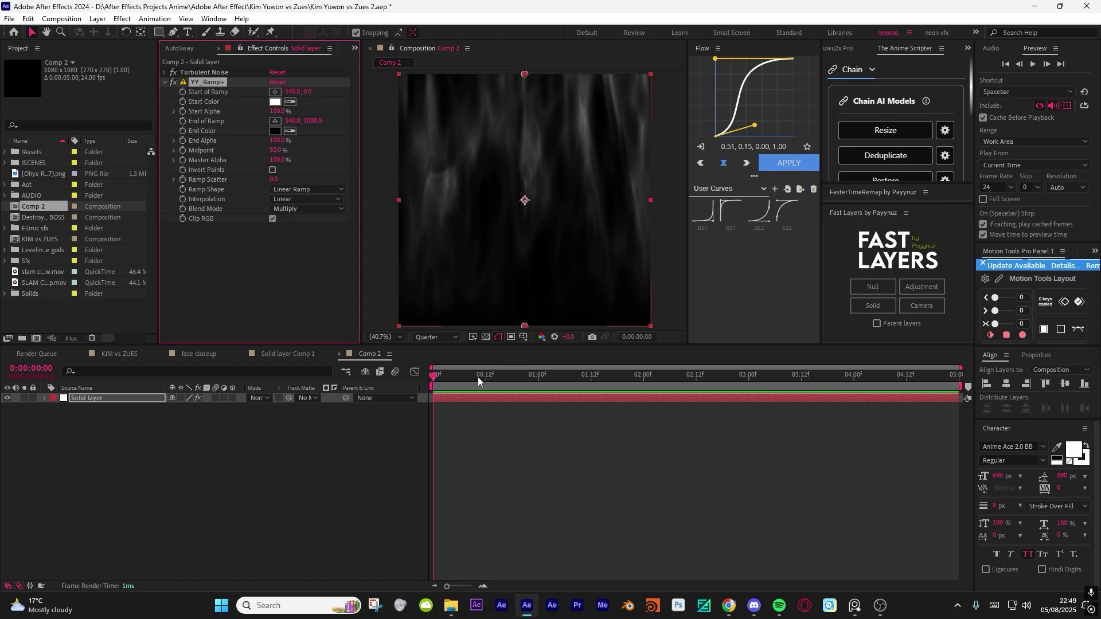
# - Preview the ramped noise animation across the composition and review the YY_Ramp+ settings and blend mode options
pyautogui.moveTo(479, 379); pyautogui.dragTo(665, 385)
pyautogui.moveTo(519, 383); pyautogui.dragTo(892, 383)
pyautogui.moveTo(450, 376); pyautogui.dragTo(431, 376)
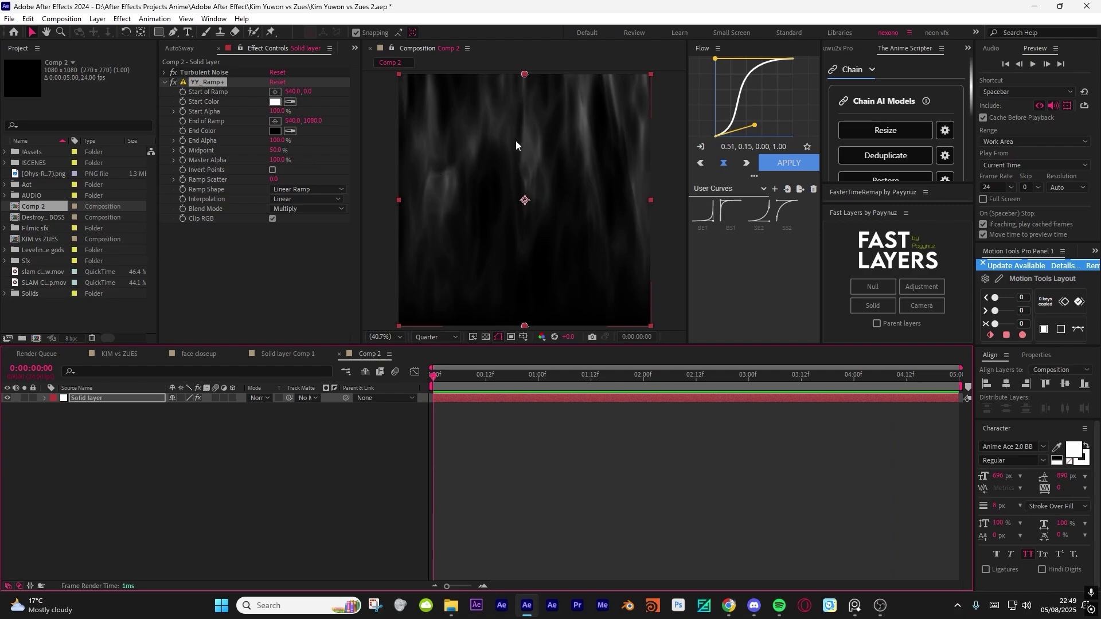
pyautogui.press('space')
pyautogui.press('space')
pyautogui.click(200, 82)
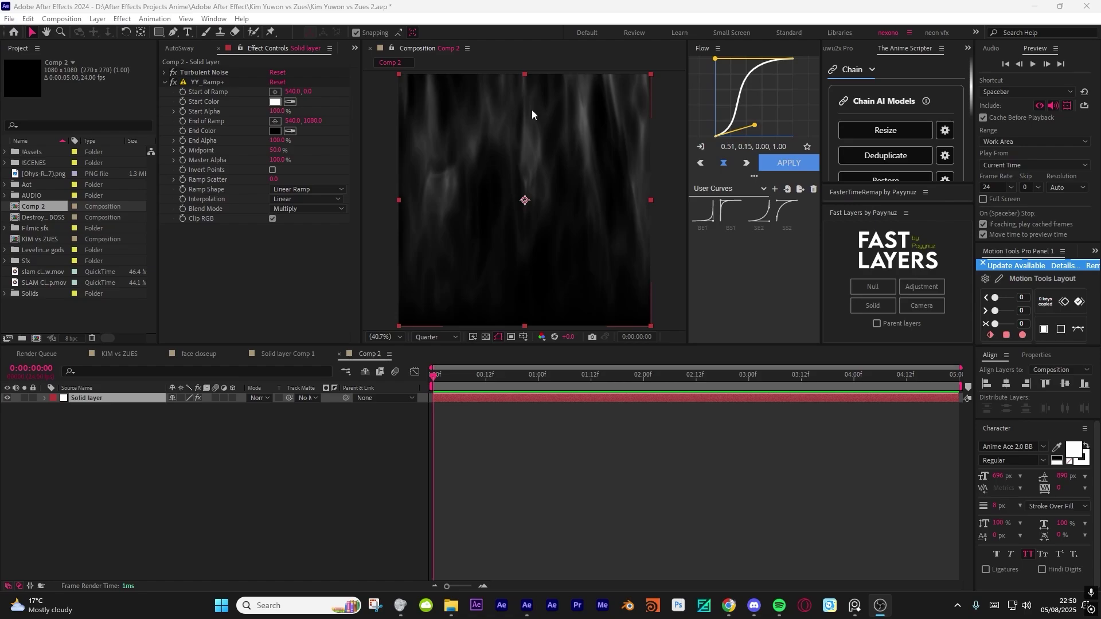
pyautogui.click(166, 82)
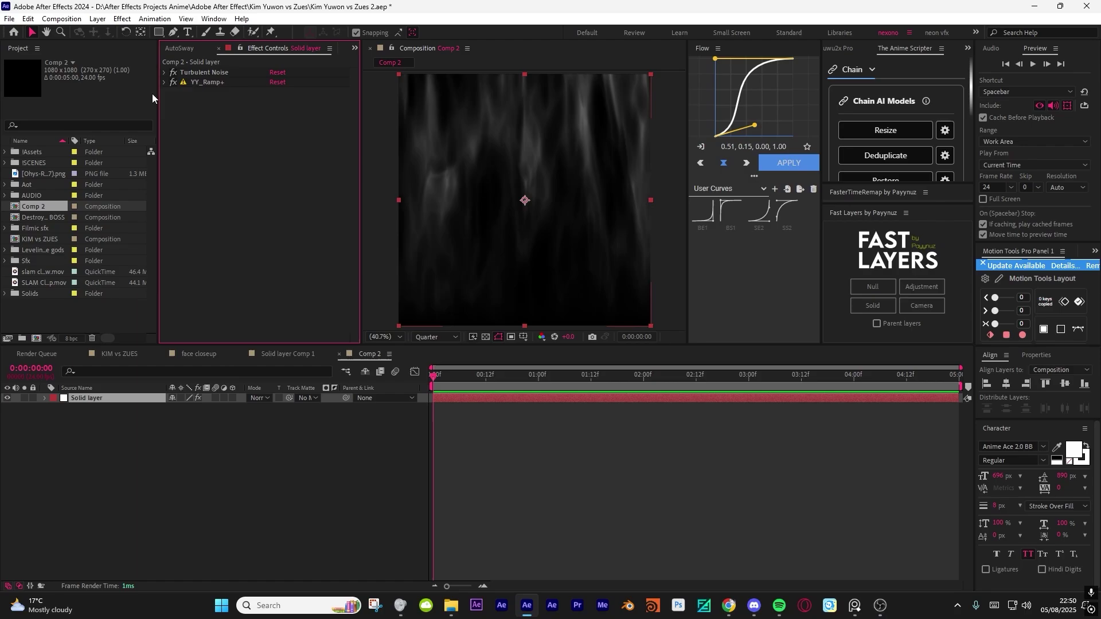
pyautogui.click(165, 82)
pyautogui.click(298, 209)
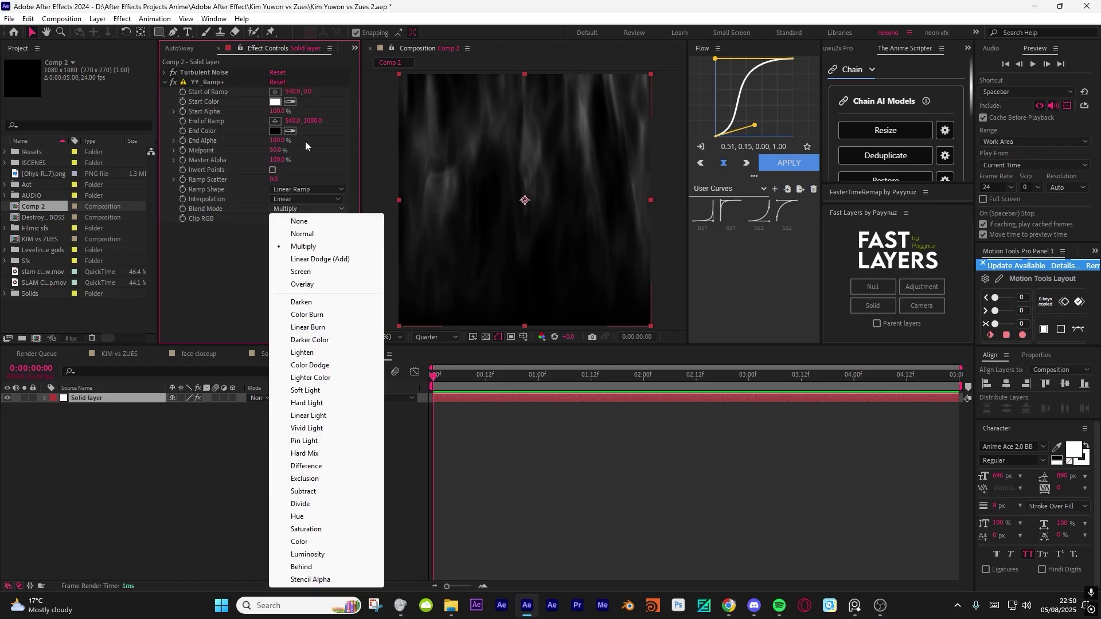
pyautogui.click(165, 81)
pyautogui.click(166, 80)
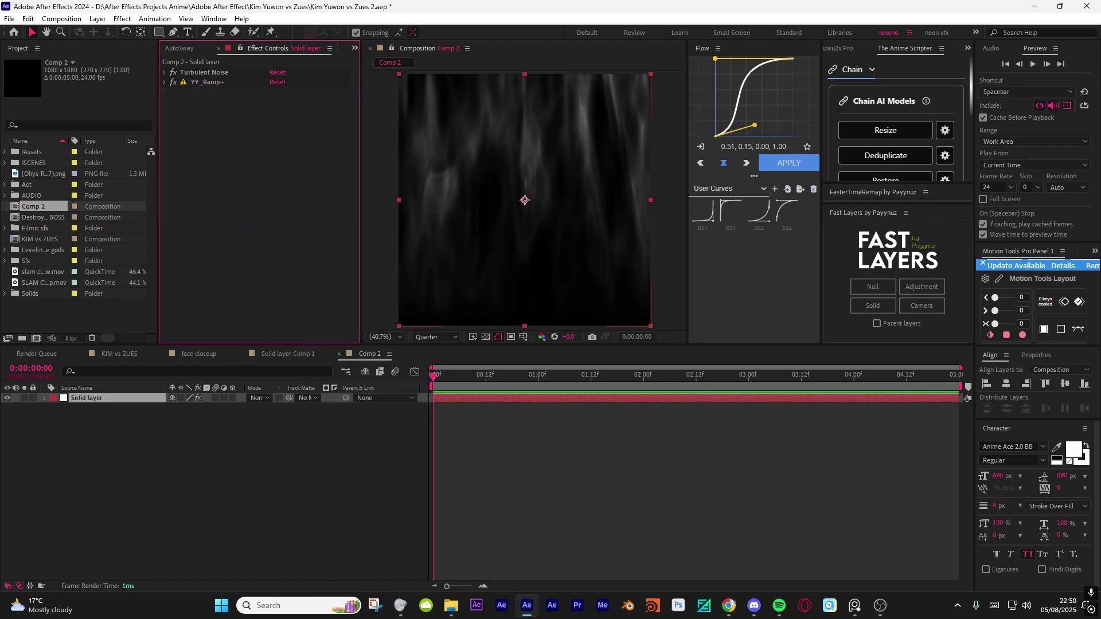
# - Apply Polar Coordinates to the solid layer with Interpolation at 100% and the conversion type Rect to Polar
pyautogui.click(217, 167)
pyautogui.press('p')
pyautogui.press('End')
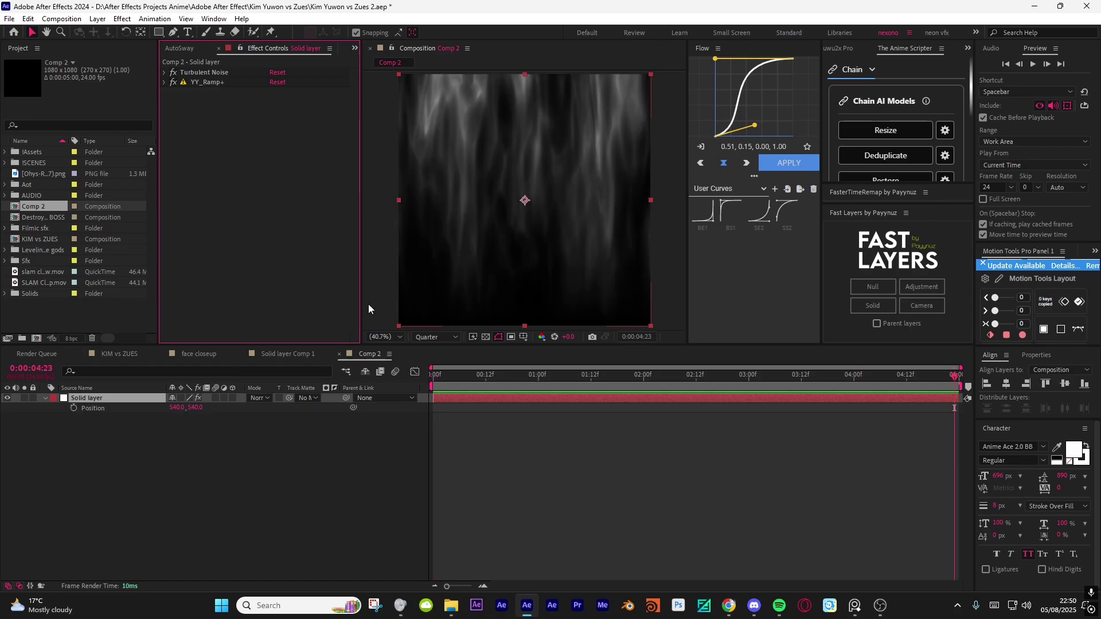
pyautogui.press('Home')
pyautogui.hotkey('ctrl', 'space')
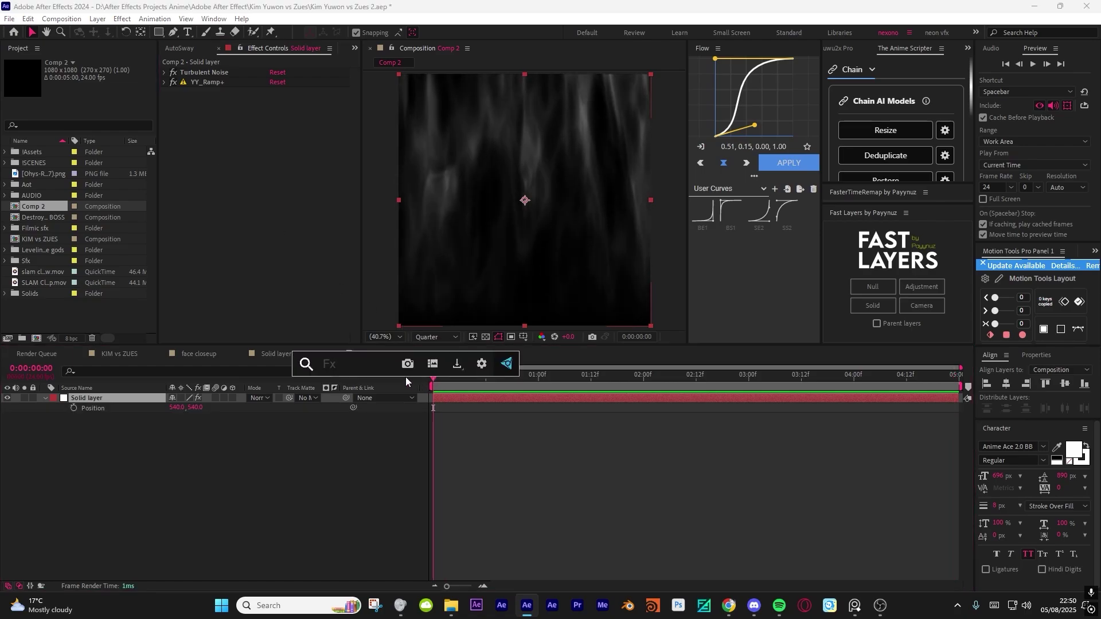
pyautogui.write('pol')
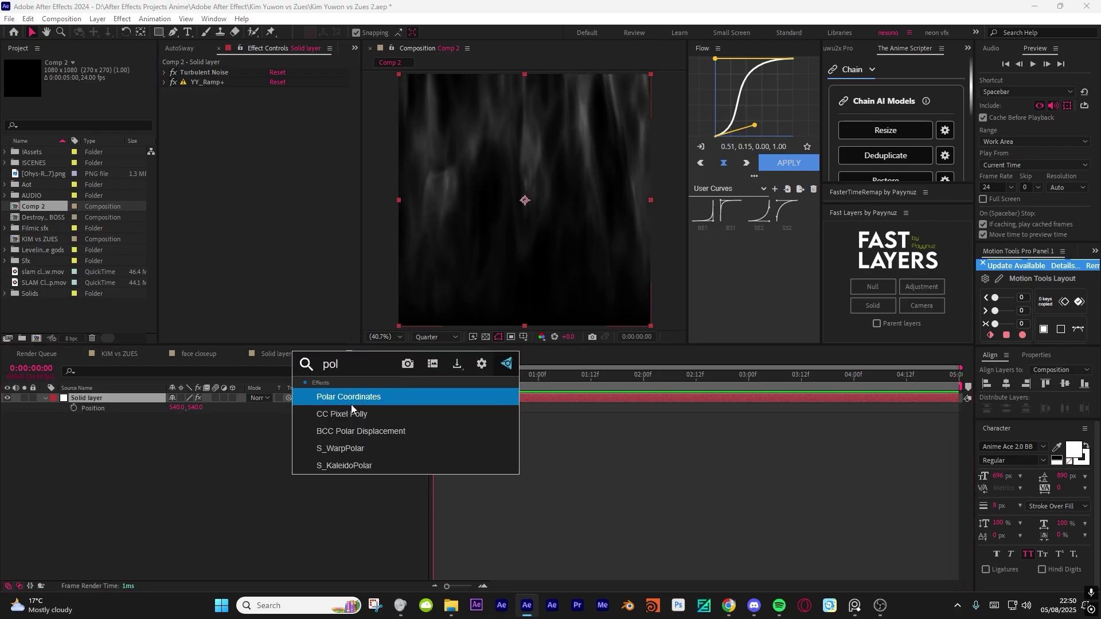
pyautogui.click(347, 397)
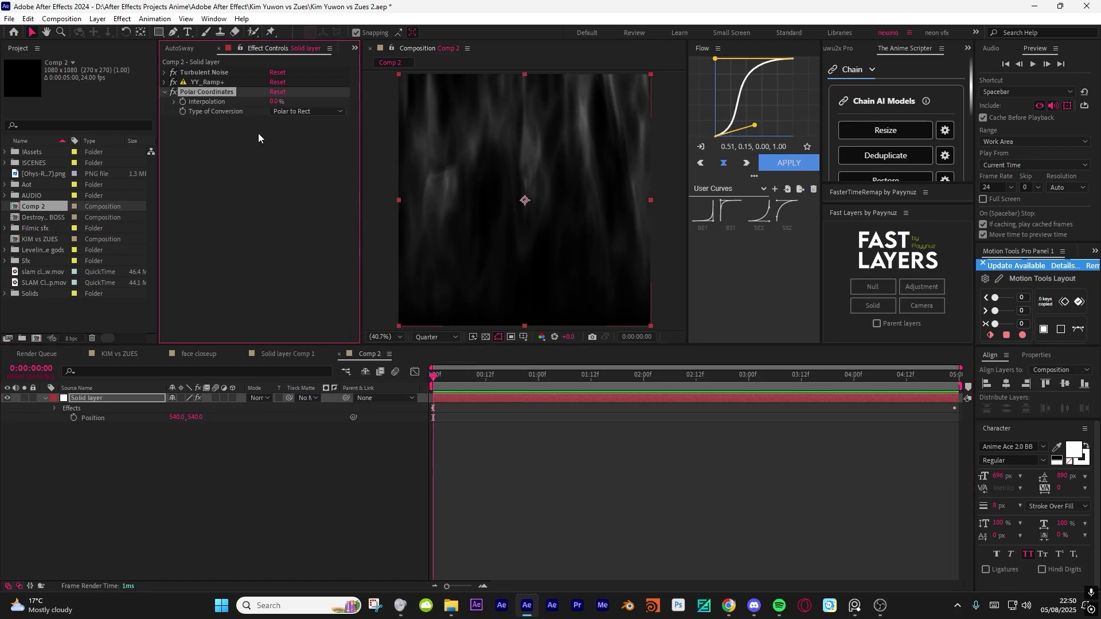
pyautogui.moveTo(272, 106); pyautogui.dragTo(350, 103)
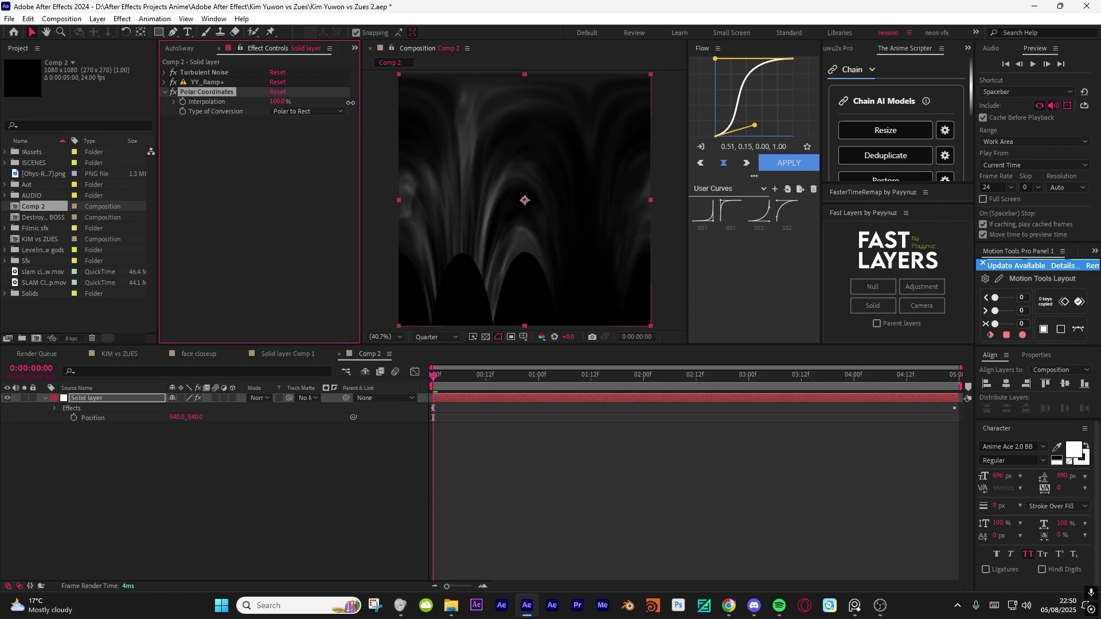
pyautogui.click(284, 110)
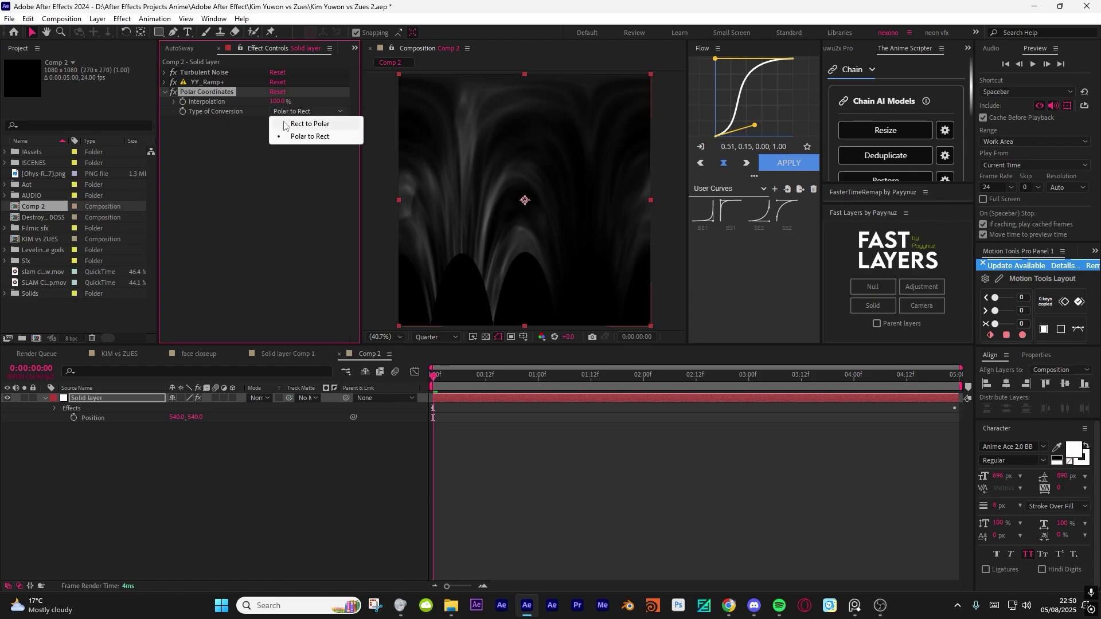
pyautogui.click(319, 126)
# - Examine the polar noise animation across the composition, checking single frames around the one-second mark
pyautogui.moveTo(434, 375); pyautogui.dragTo(850, 383)
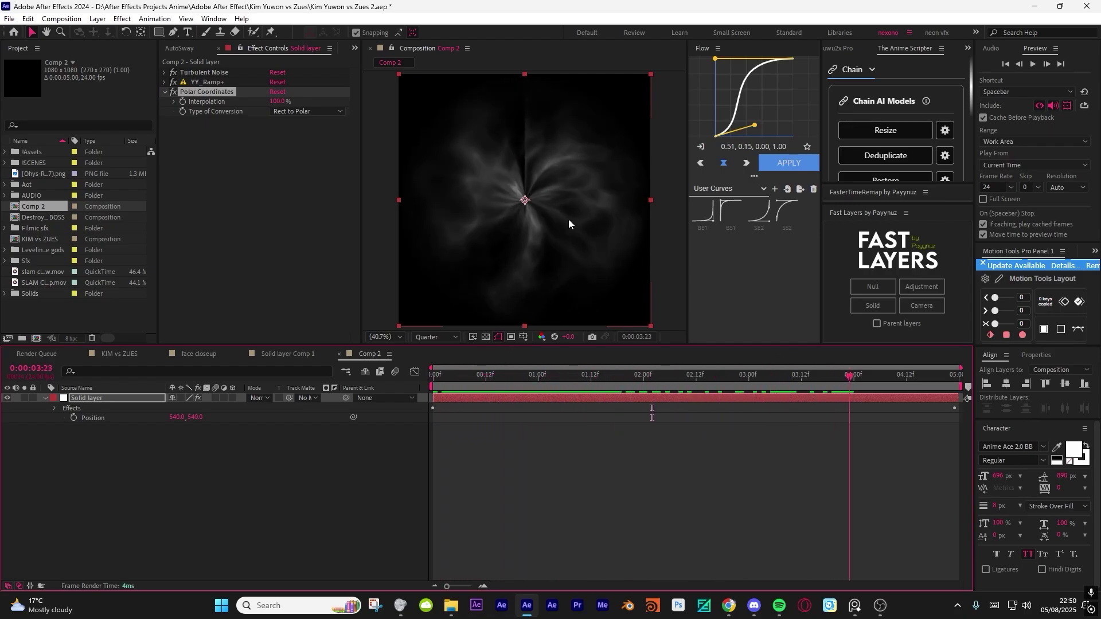
pyautogui.moveTo(448, 377); pyautogui.dragTo(532, 373)
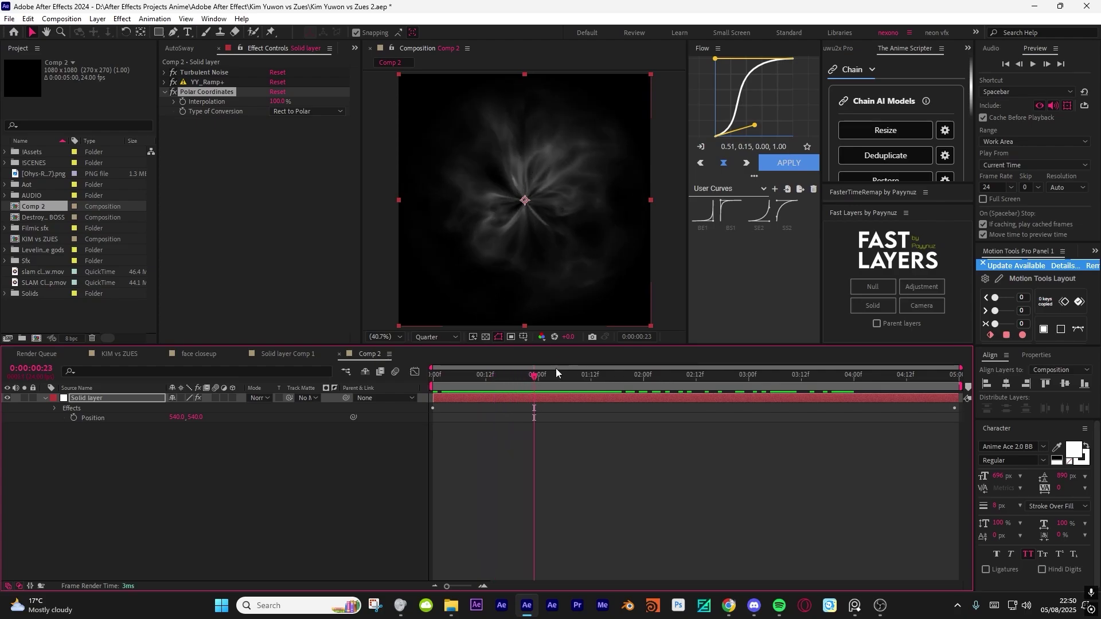
pyautogui.press('pagedown')
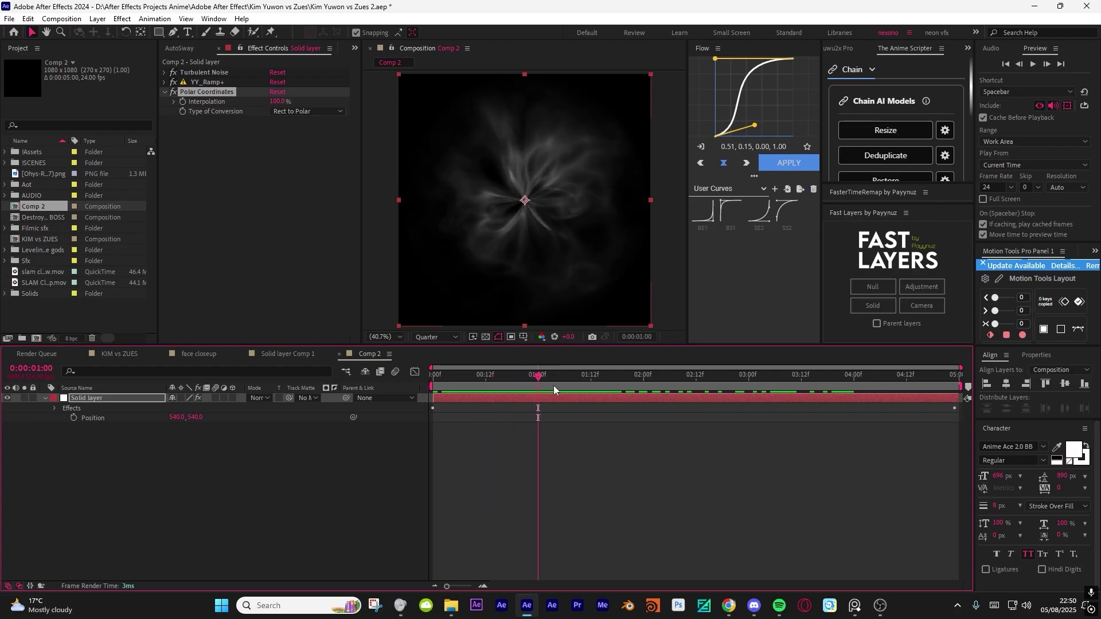
pyautogui.press('pagedown')
pyautogui.press('pagedown')
pyautogui.press('pageup')
pyautogui.press('pageup')
pyautogui.press('pageup')
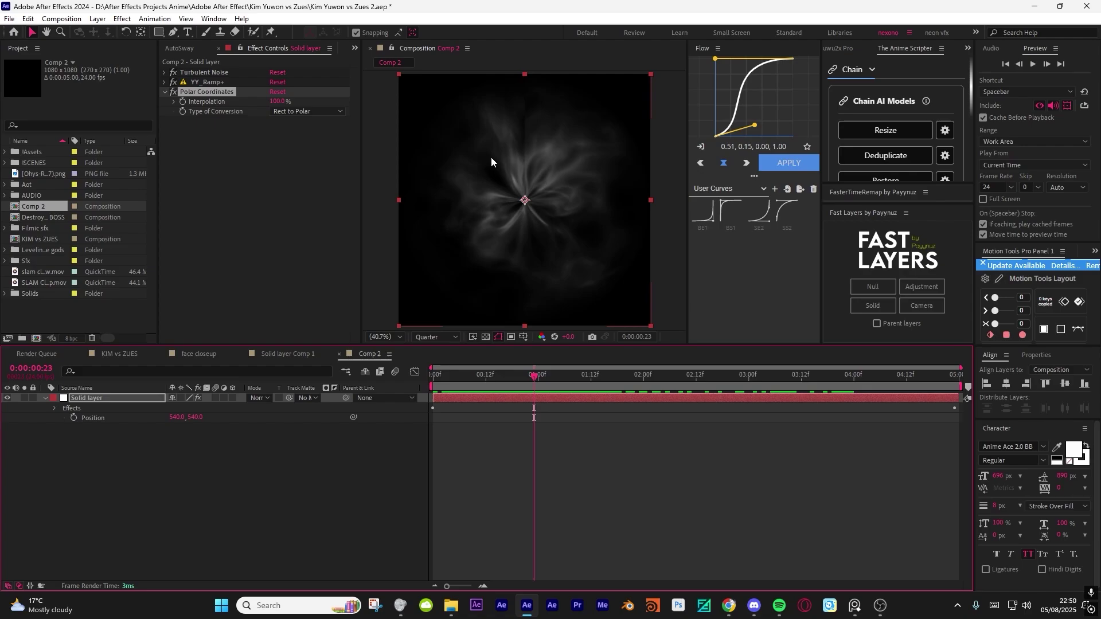
pyautogui.moveTo(538, 376); pyautogui.dragTo(947, 408)
pyautogui.moveTo(466, 378); pyautogui.dragTo(390, 338)
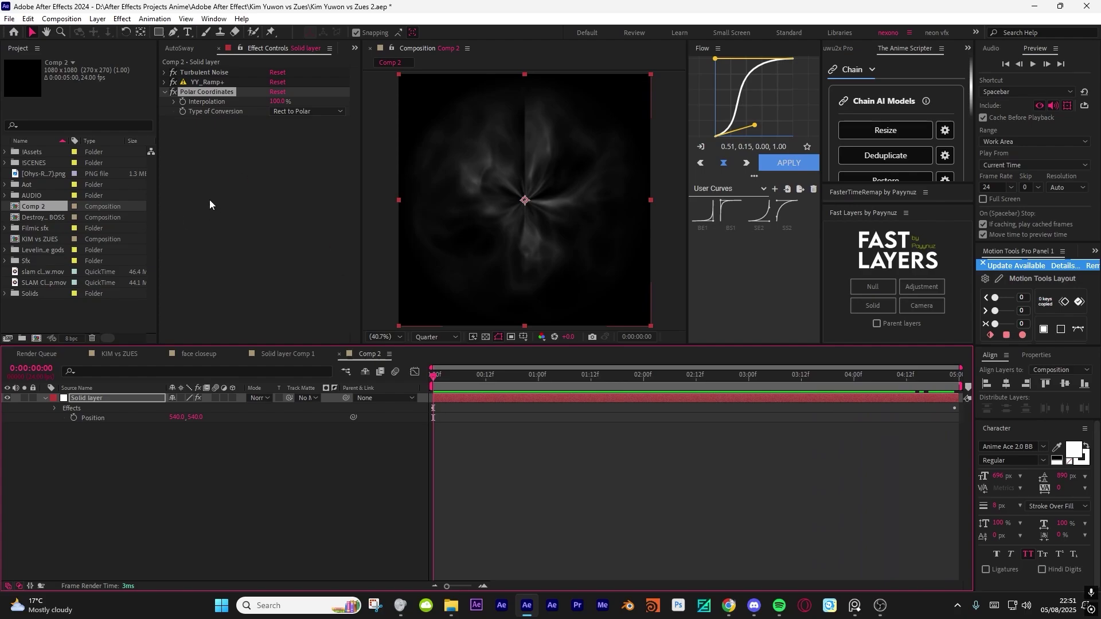
# - Add the Twirl effect to the solid layer below Polar Coordinates
pyautogui.click(233, 168)
pyautogui.click(165, 93)
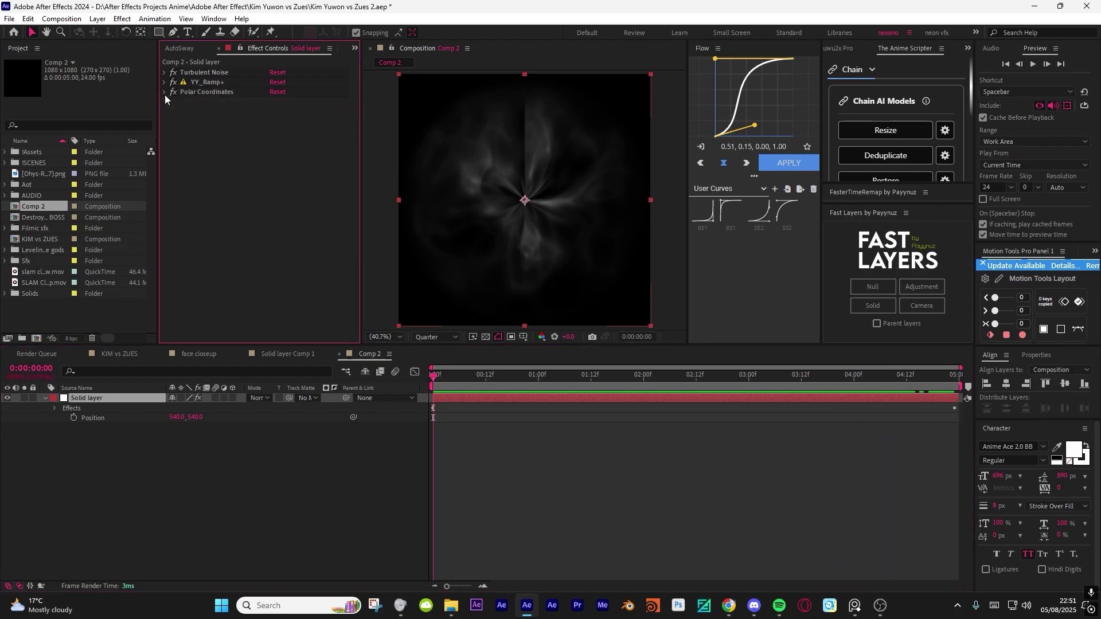
pyautogui.hotkey('ctrl', 'space')
pyautogui.write('tw')
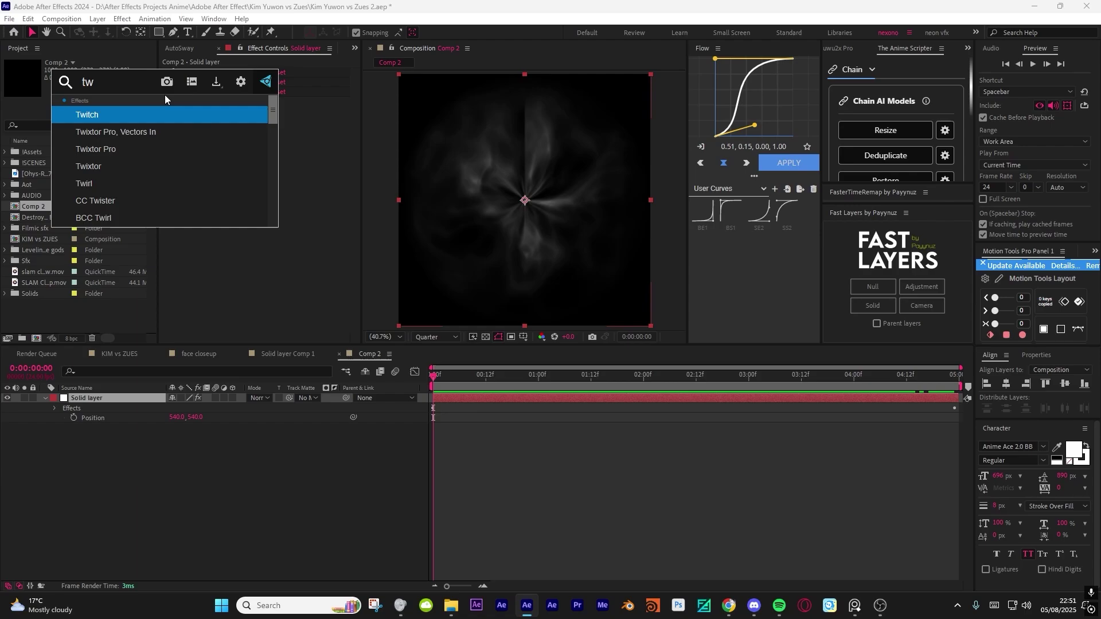
pyautogui.click(92, 184)
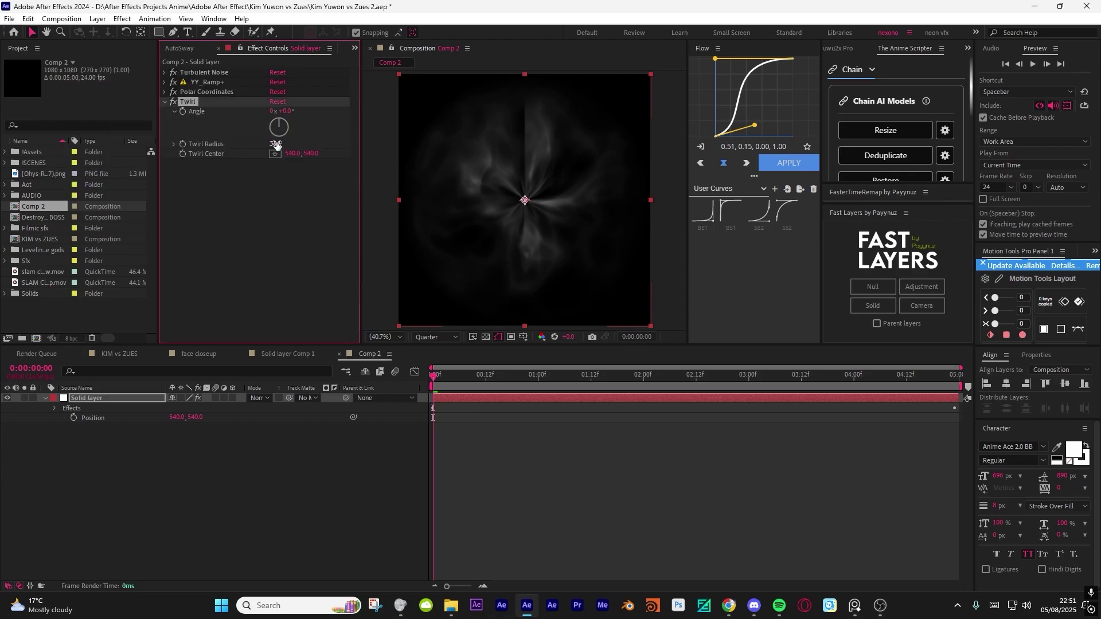
# - Set the Twirl effect's Angle to 30° on the solid layer
pyautogui.click(284, 111)
pyautogui.write('30')
pyautogui.press('Return')
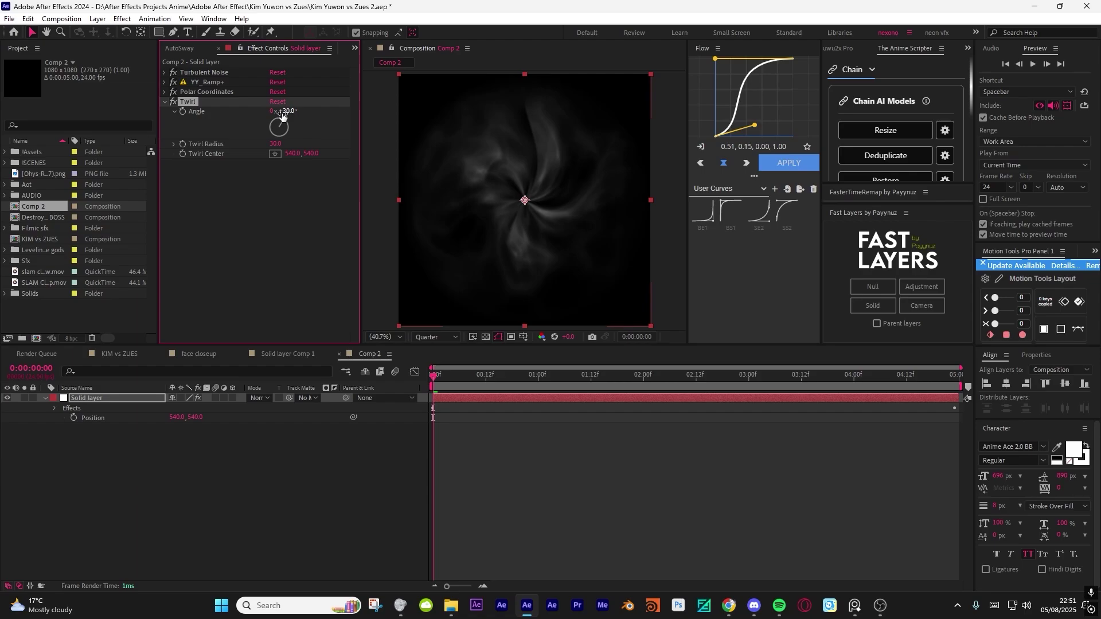
# - Try a Twirl Angle of 40° and undo that change
pyautogui.click(285, 111)
pyautogui.write('40')
pyautogui.press('Return')
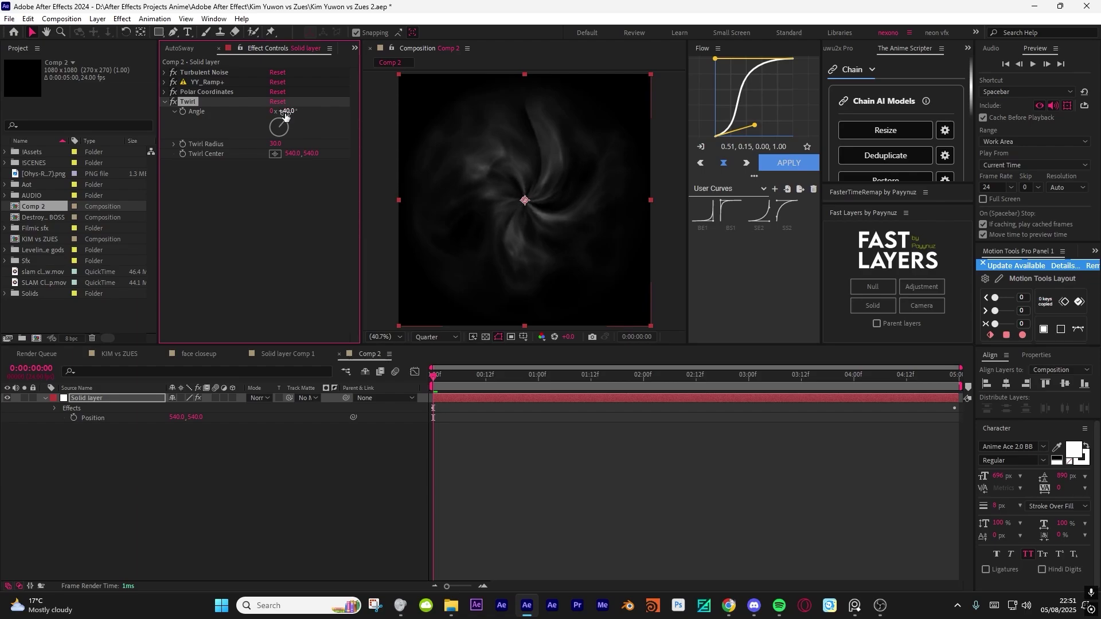
pyautogui.hotkey('ctrl', 'z')
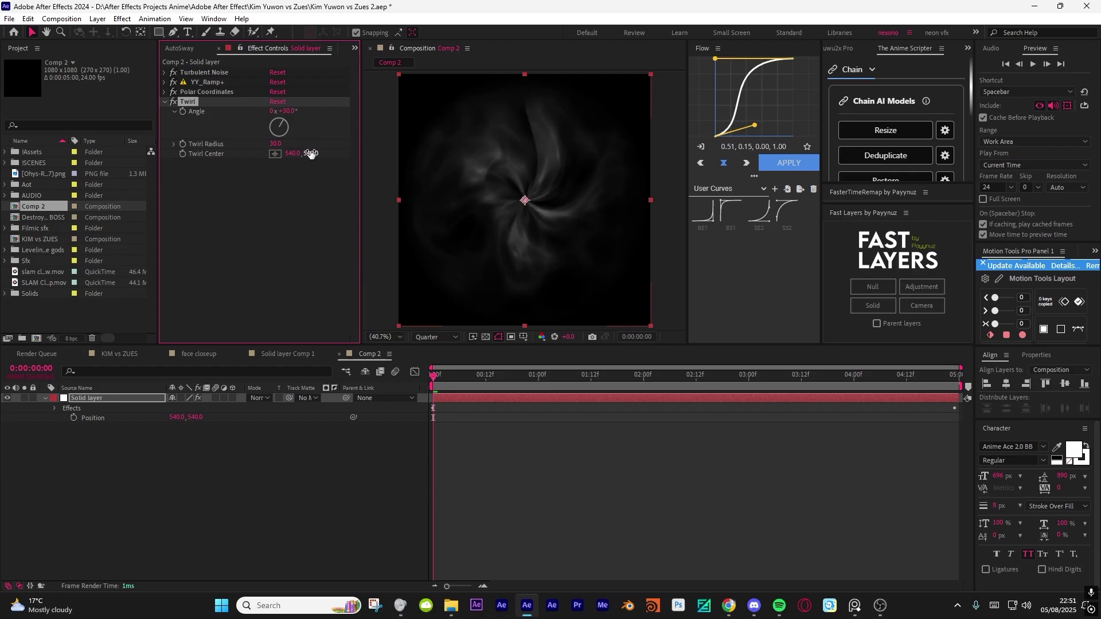
# - Set the Twirl Radius to 40 and preview the twisted noise animation
pyautogui.click(275, 144)
pyautogui.write('40')
pyautogui.press('Return')
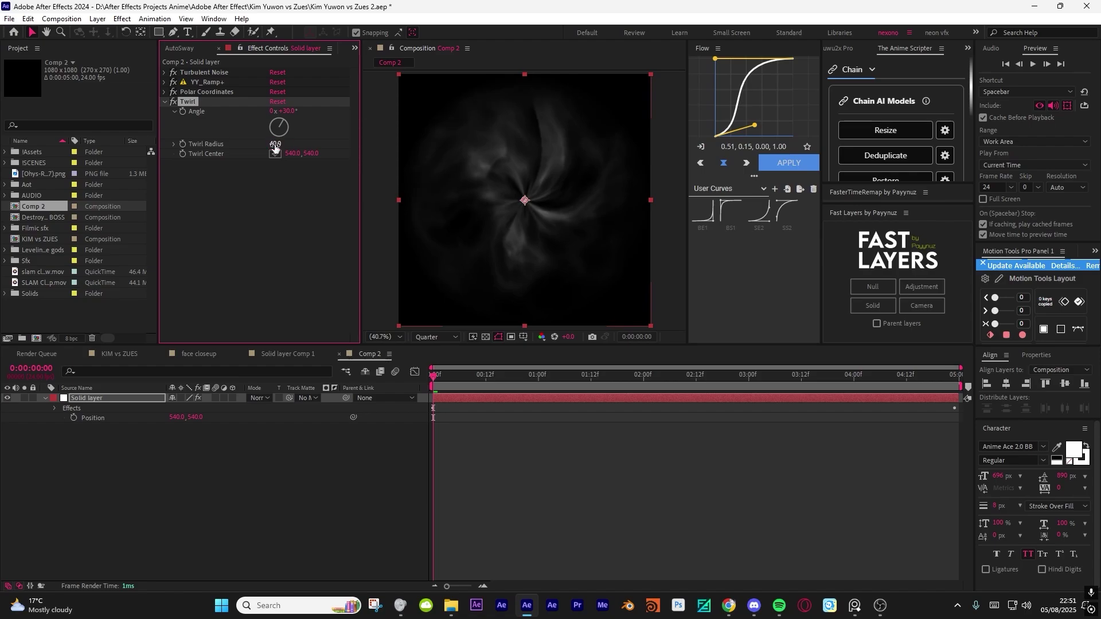
pyautogui.moveTo(458, 375); pyautogui.dragTo(347, 388)
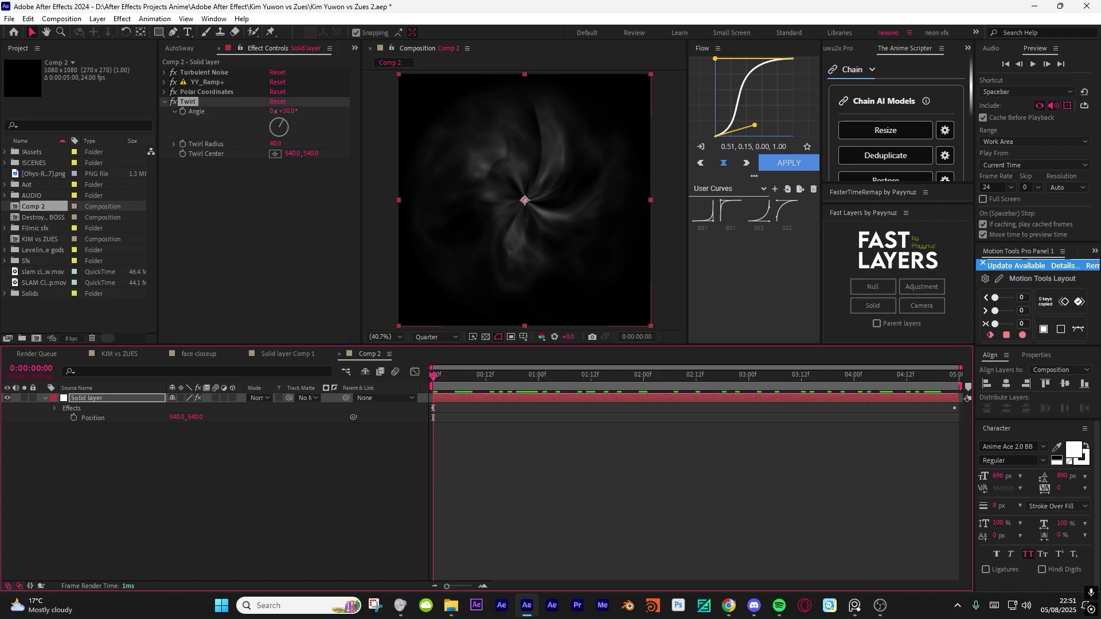
pyautogui.click(855, 605)
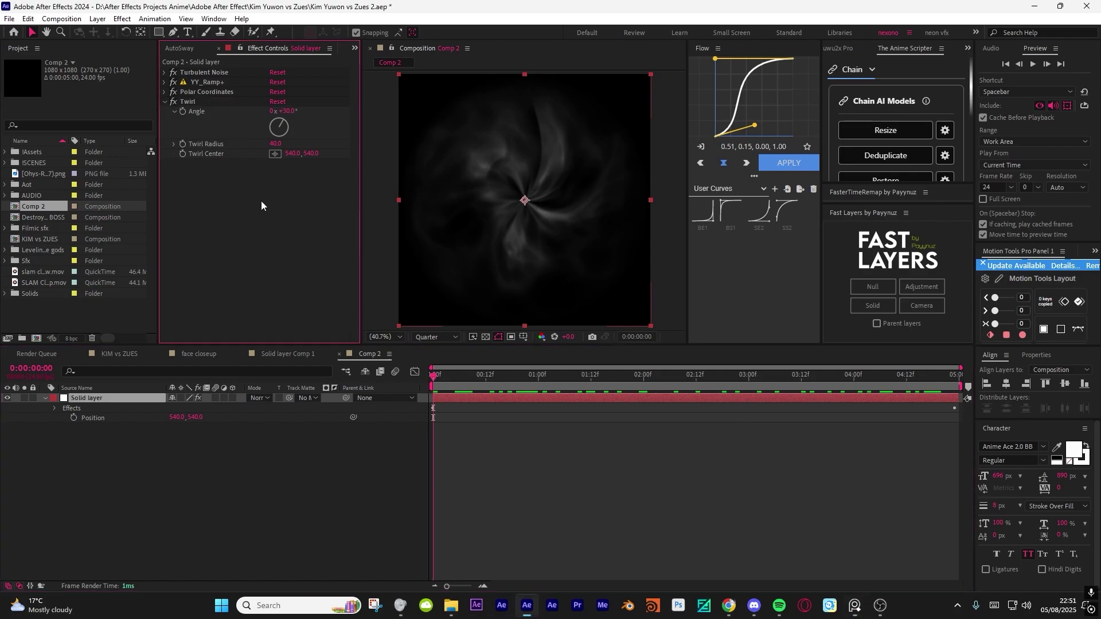
# - Add a Curves effect to the solid layer and shape its RGB curve into a steep S, checking the contrast around 0:00:01:08
pyautogui.hotkey('ctrl', 'space')
pyautogui.write('cu')
pyautogui.click(214, 219)
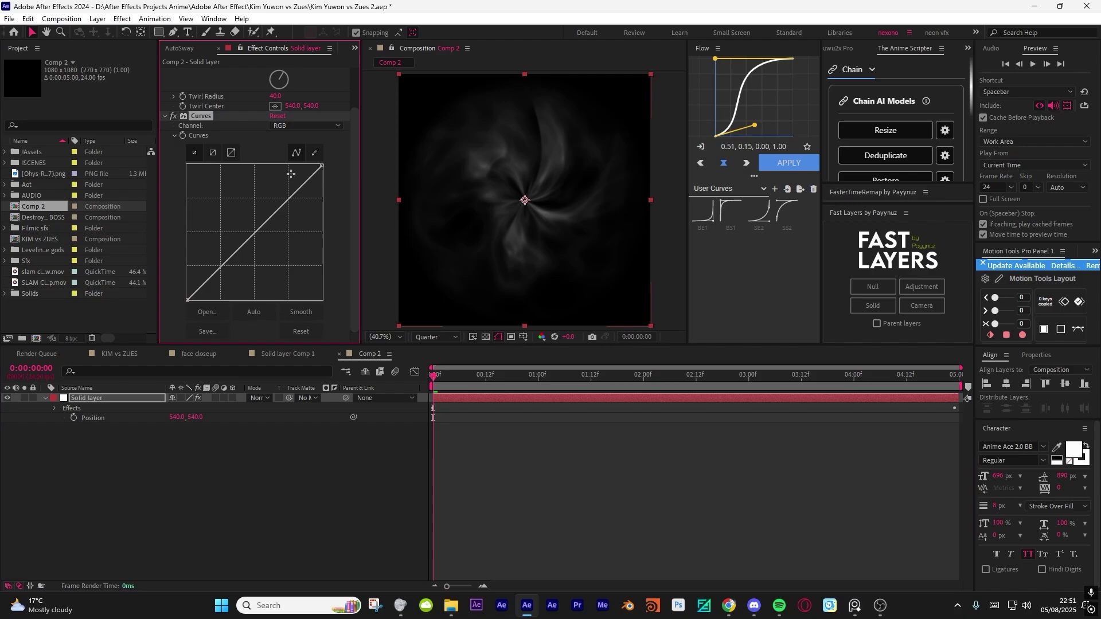
pyautogui.click(220, 267)
pyautogui.moveTo(287, 205); pyautogui.dragTo(252, 181)
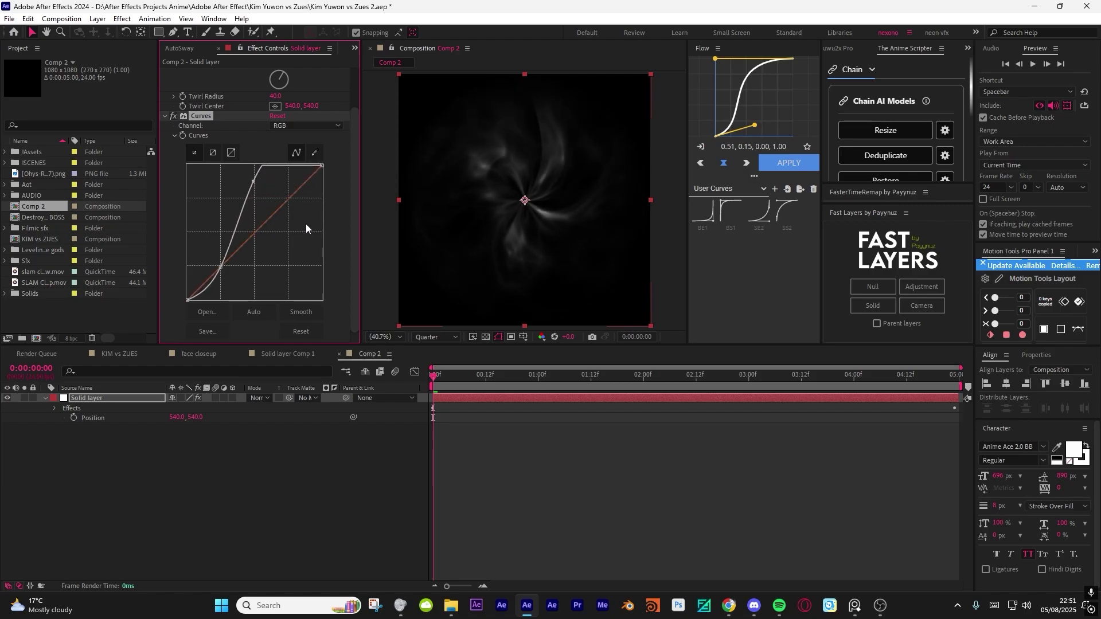
pyautogui.moveTo(434, 374); pyautogui.dragTo(573, 375)
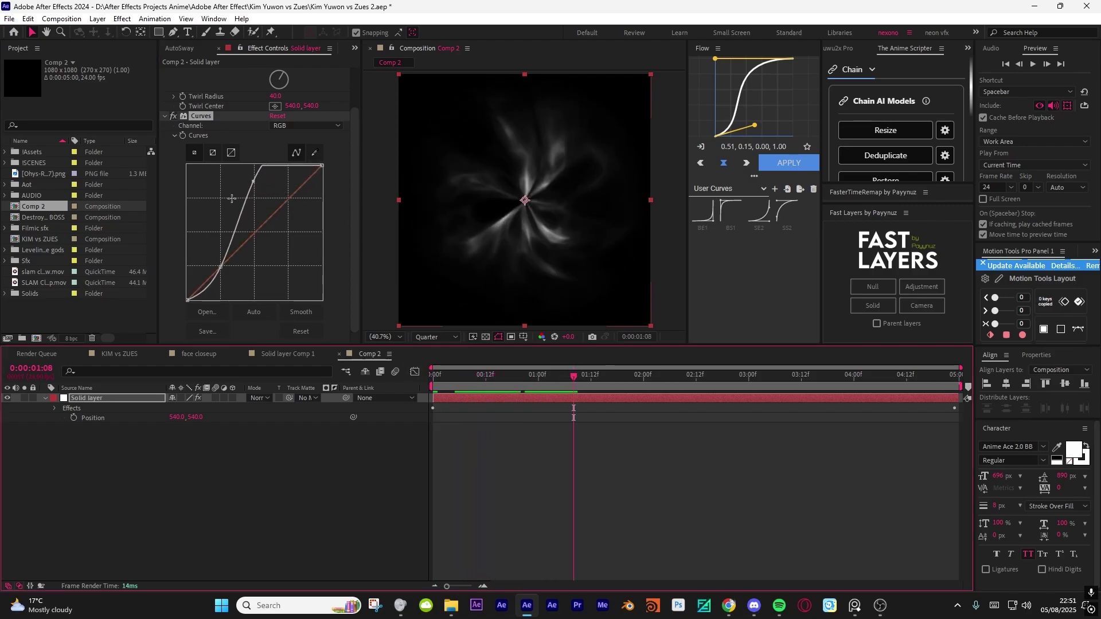
pyautogui.moveTo(254, 182)
pyautogui.mouseDown()
pyautogui.moveTo(268, 184)
pyautogui.moveTo(259, 180)
pyautogui.mouseUp()
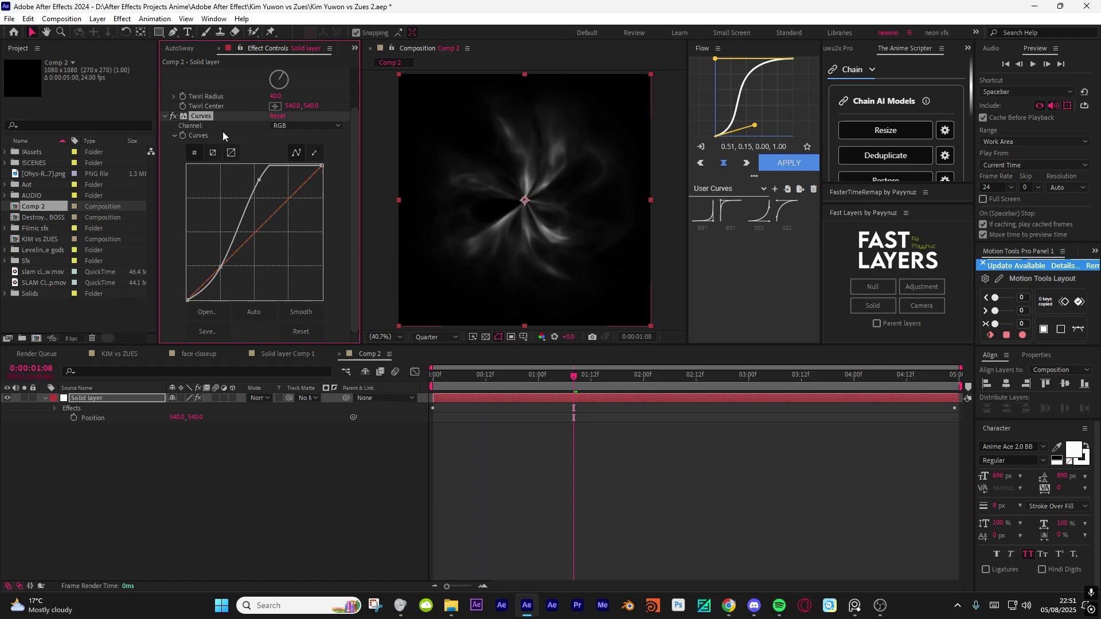
# - Add uni.Unmult to the solid layer below Curves and briefly compare the composition view with and without the layer content
pyautogui.click(164, 116)
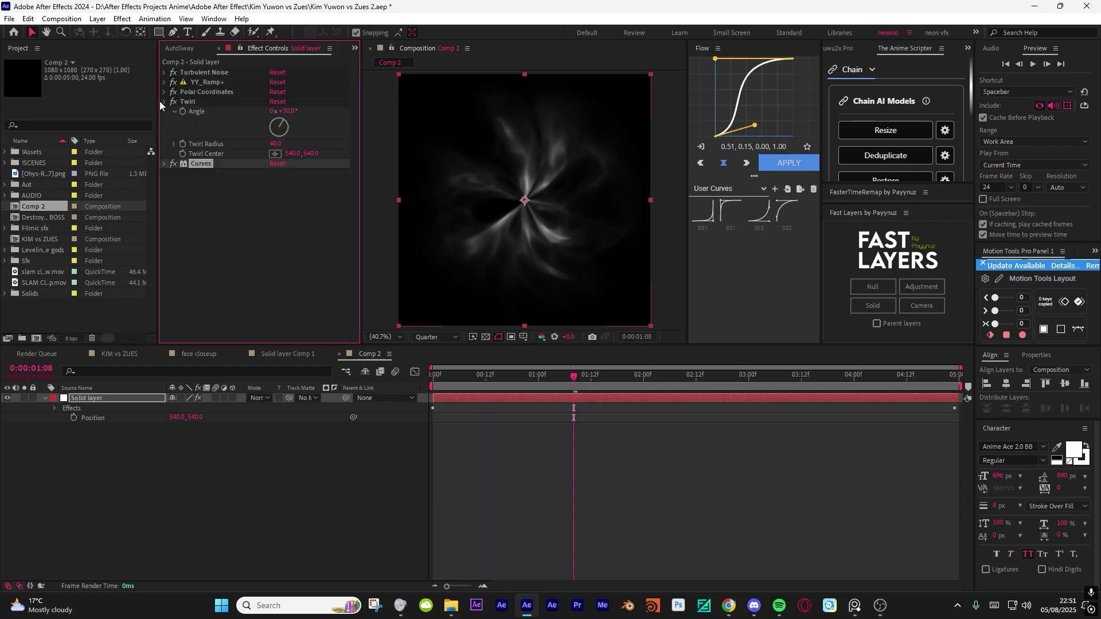
pyautogui.click(160, 102)
pyautogui.hotkey('ctrl', 'space')
pyautogui.write('uni')
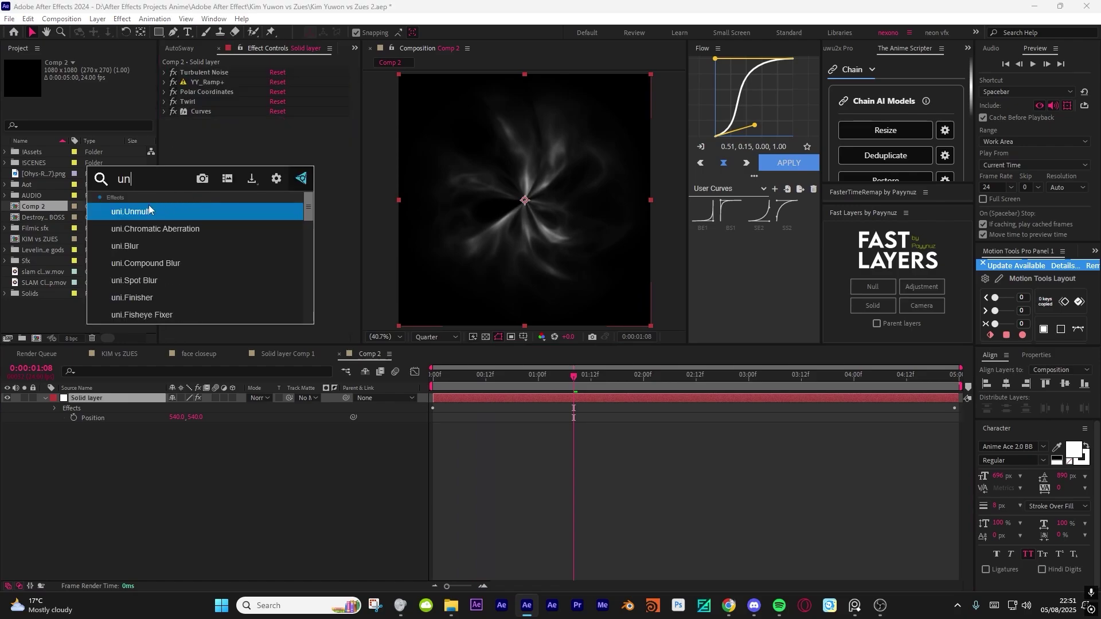
pyautogui.press('Return')
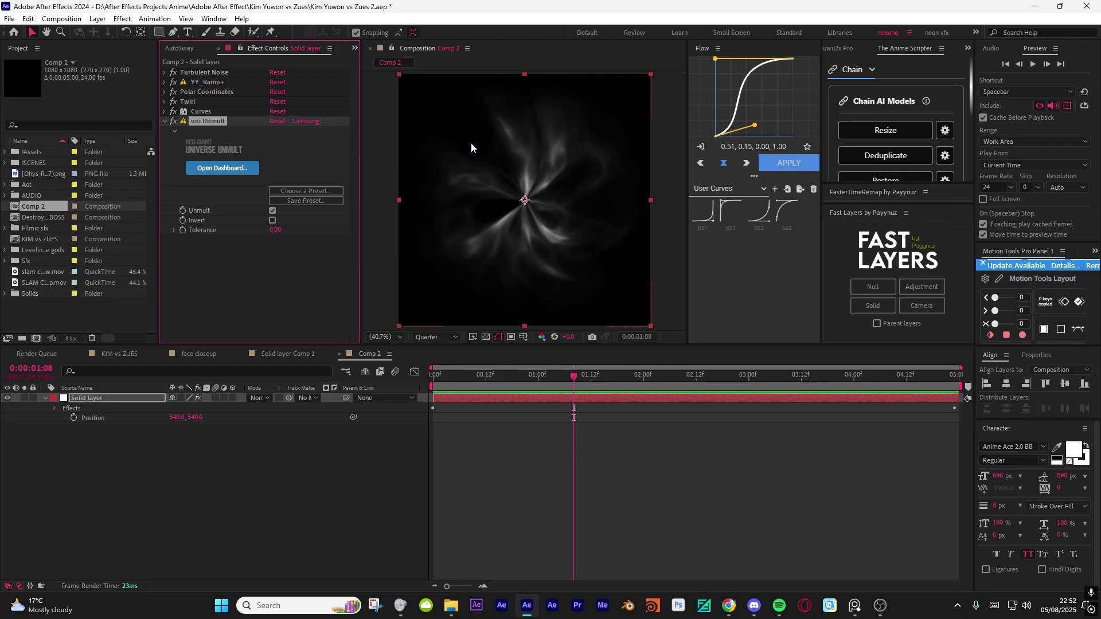
pyautogui.click(486, 336)
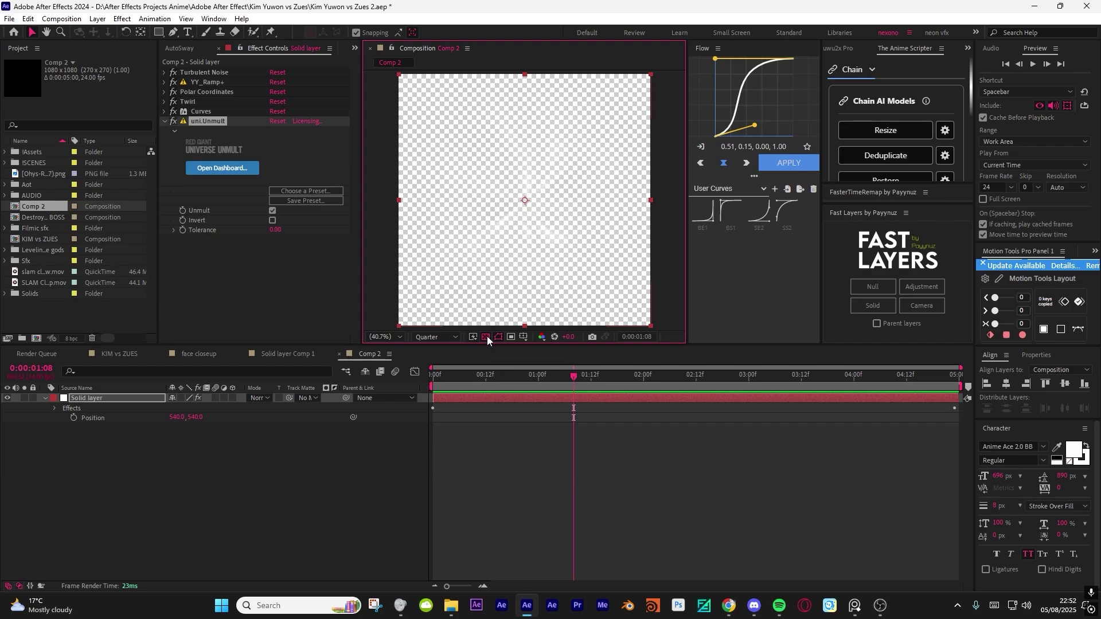
pyautogui.click(487, 336)
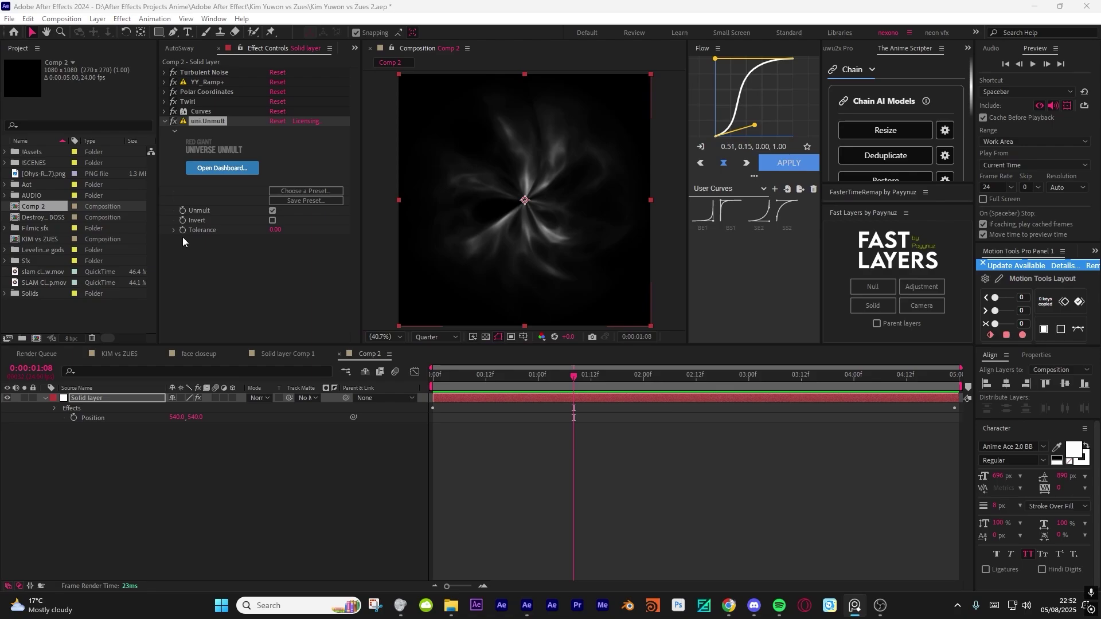
# - Add VC Color Vibrance to the solid layer, set its Color to orange FFA800, and preview the tinted animation
pyautogui.click(229, 265)
pyautogui.hotkey('ctrl', 'space')
pyautogui.write('VC')
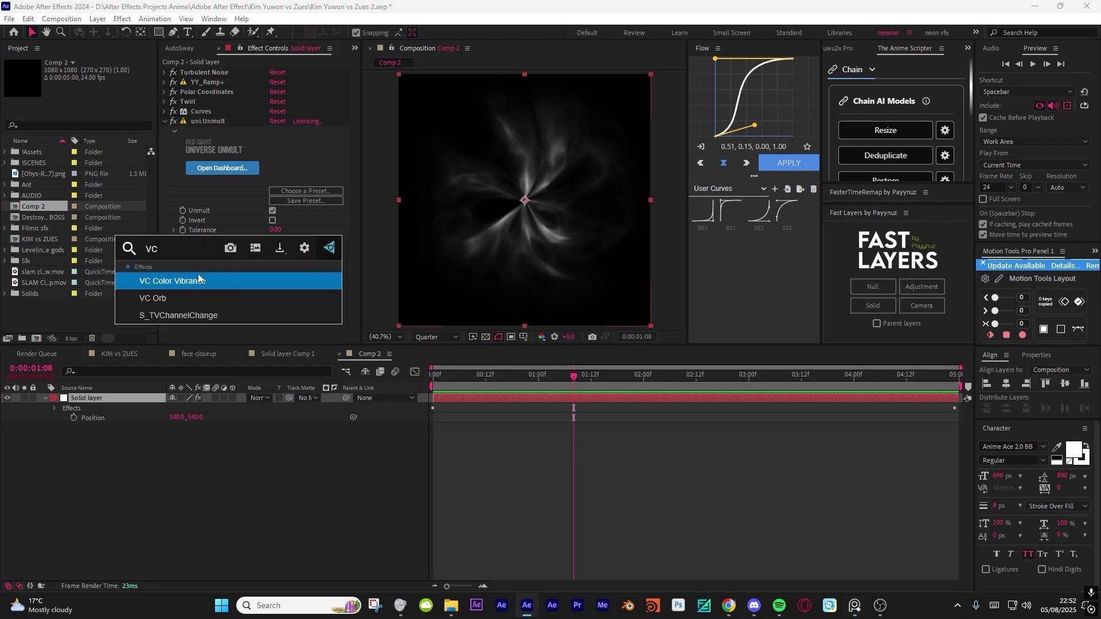
pyautogui.click(190, 279)
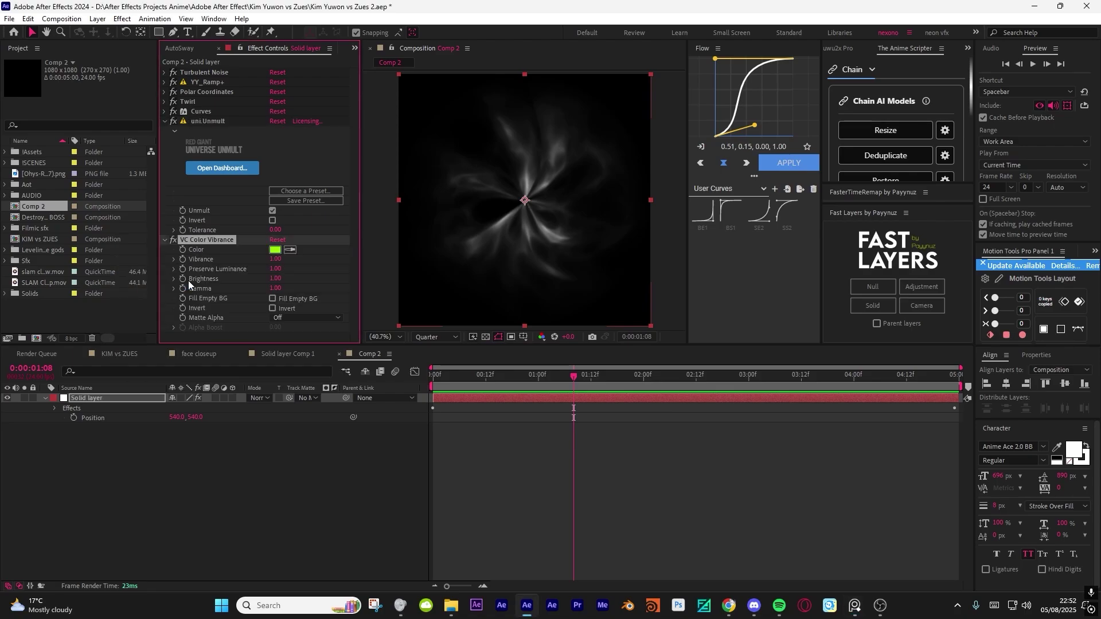
pyautogui.click(276, 250)
pyautogui.moveTo(387, 470); pyautogui.dragTo(393, 483)
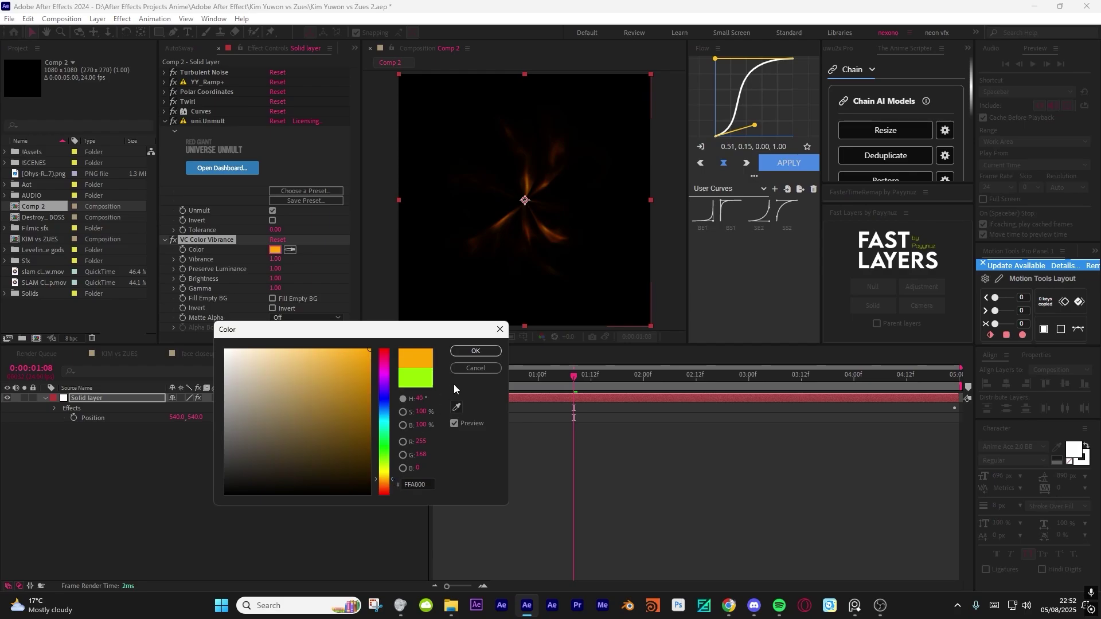
pyautogui.click(476, 350)
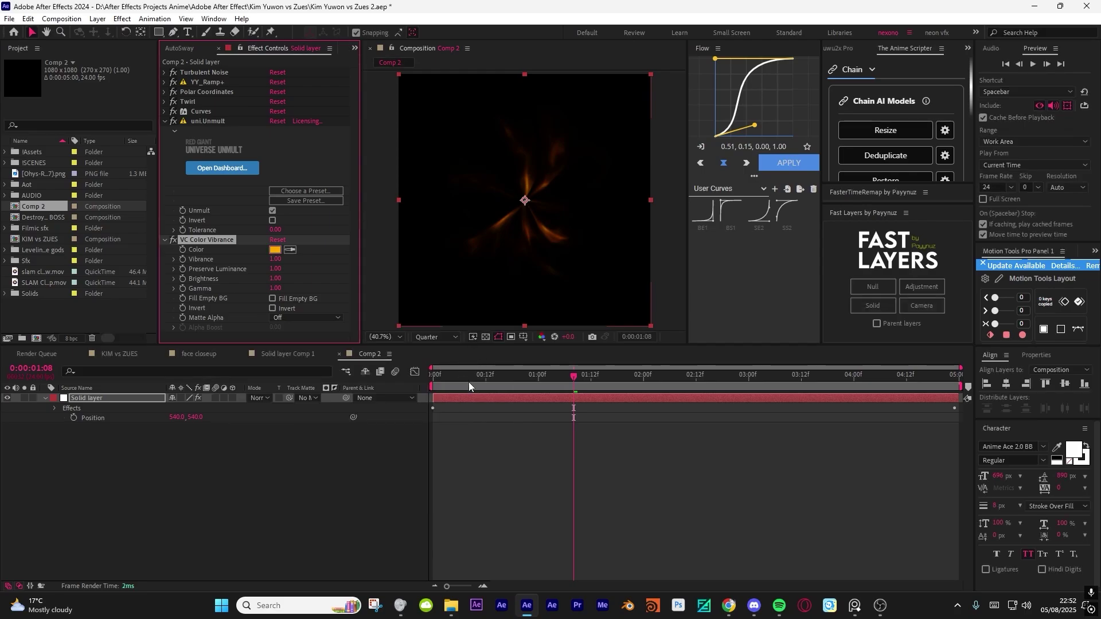
pyautogui.press('space')
pyautogui.moveTo(700, 400); pyautogui.dragTo(661, 395)
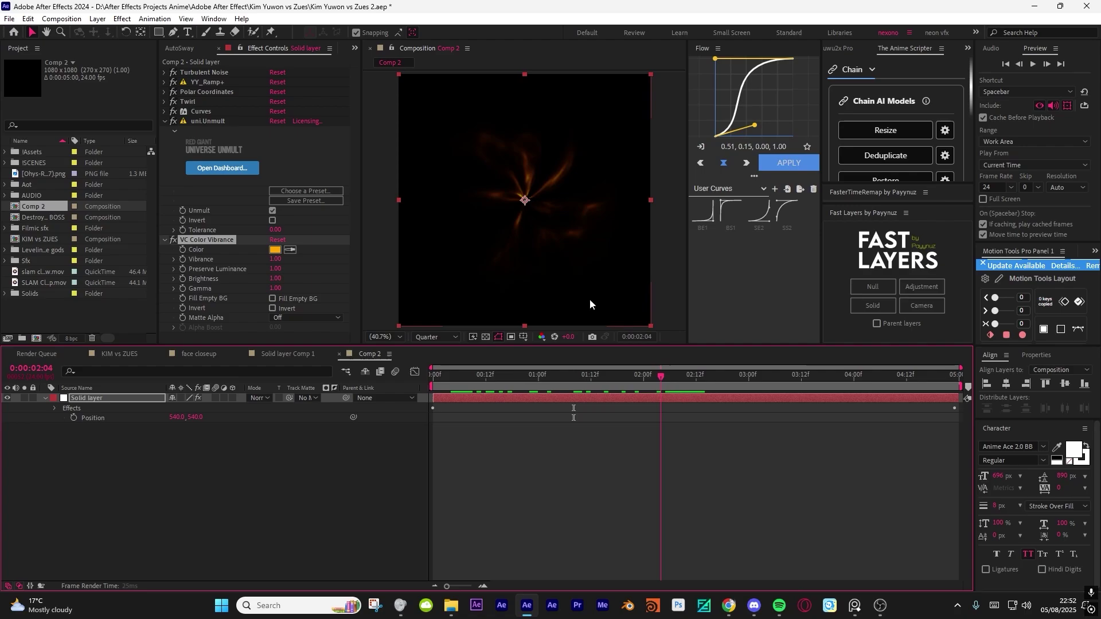
pyautogui.moveTo(721, 379); pyautogui.dragTo(220, 245)
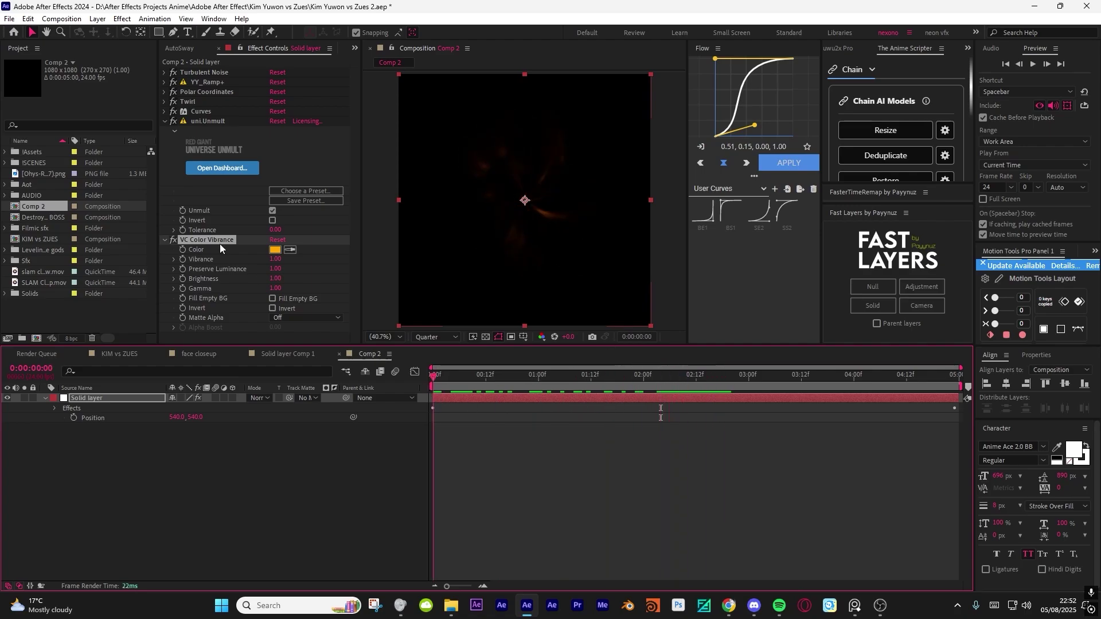
# - Add Deep Glow below VC Color Vibrance and set its Radius to 1000, checking the glow around 0:00:01:09
pyautogui.click(165, 240)
pyautogui.hotkey('ctrl', 'space')
pyautogui.write('deep')
pyautogui.press('Return')
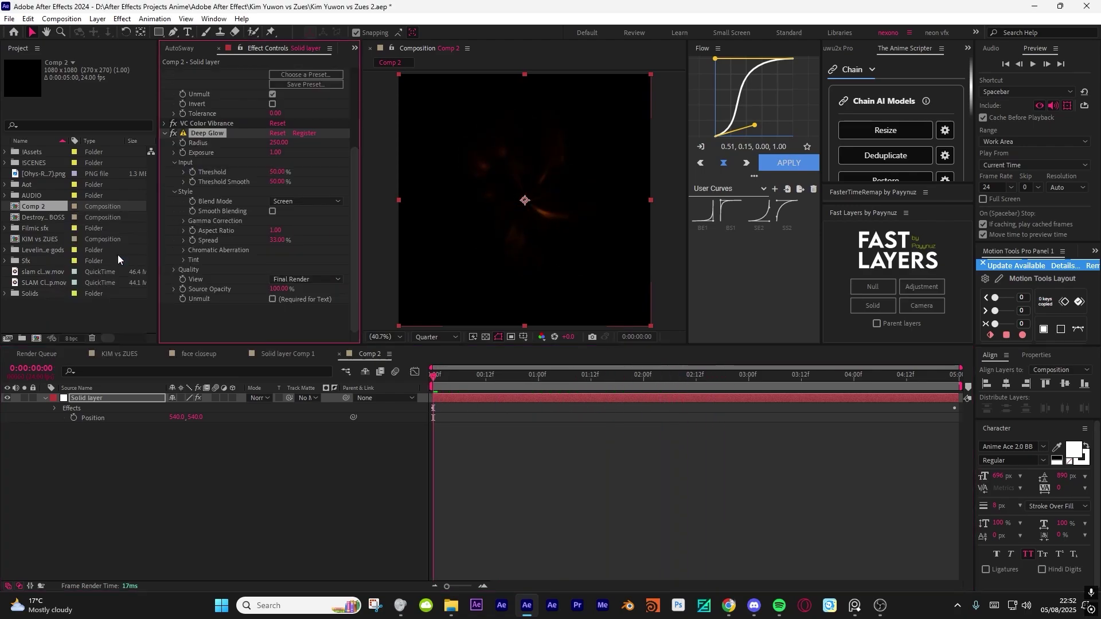
pyautogui.moveTo(459, 380); pyautogui.dragTo(578, 391)
pyautogui.click(278, 142)
pyautogui.write('1')
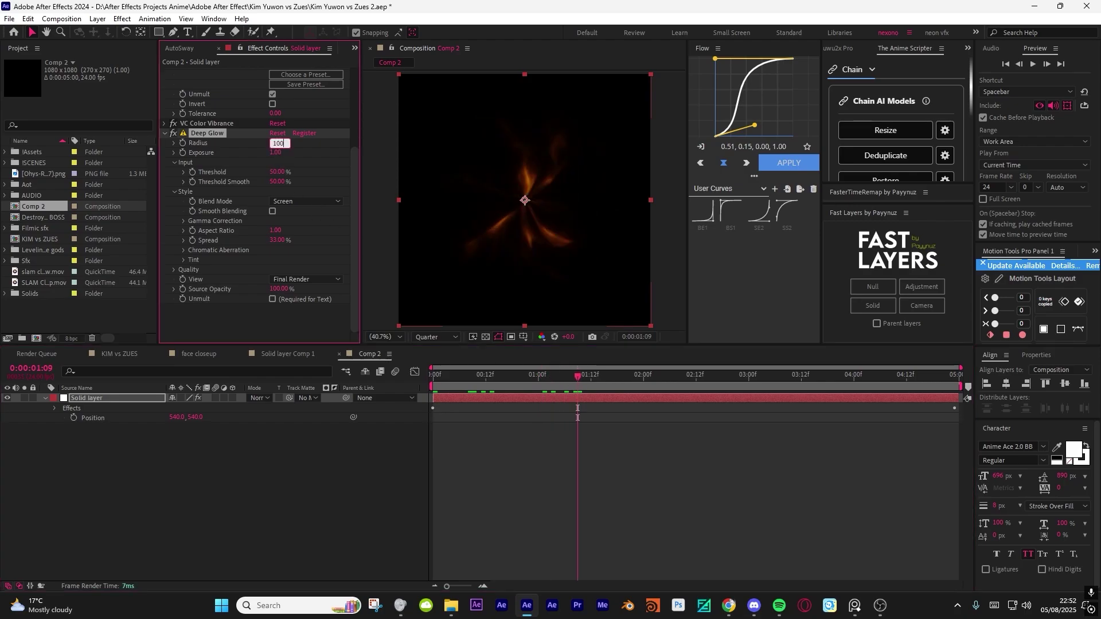
pyautogui.write('00')
pyautogui.press('Return')
pyautogui.moveTo(275, 153); pyautogui.dragTo(372, 168)
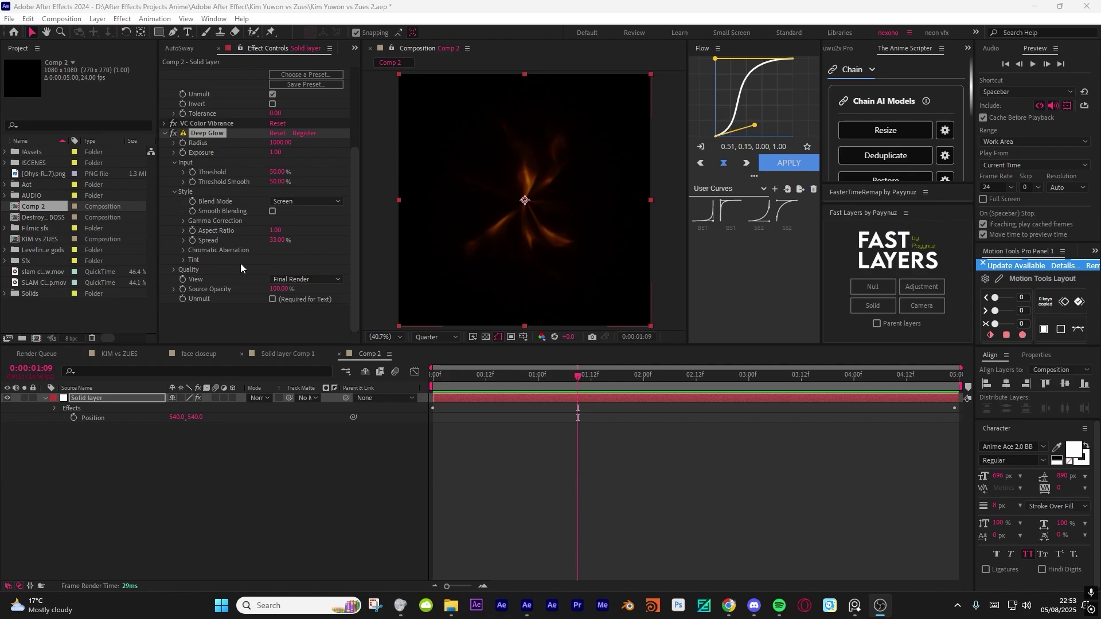
# - Try a Deep Glow Exposure of 5.50, preview the stronger glow across the composition, and undo the change
pyautogui.click(205, 133)
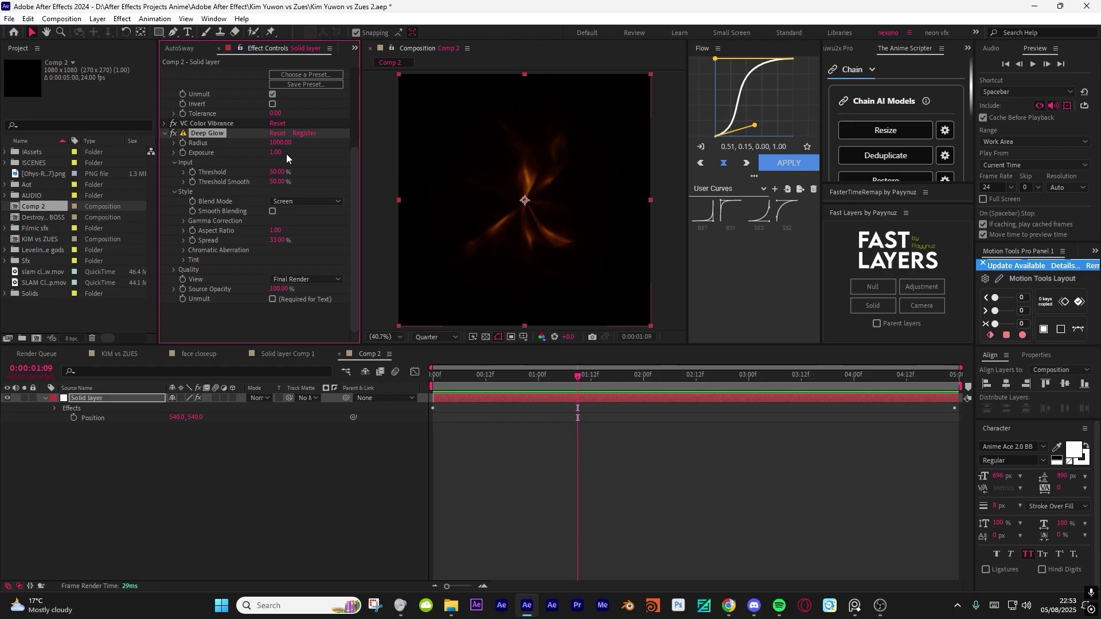
pyautogui.moveTo(284, 153); pyautogui.dragTo(529, 166)
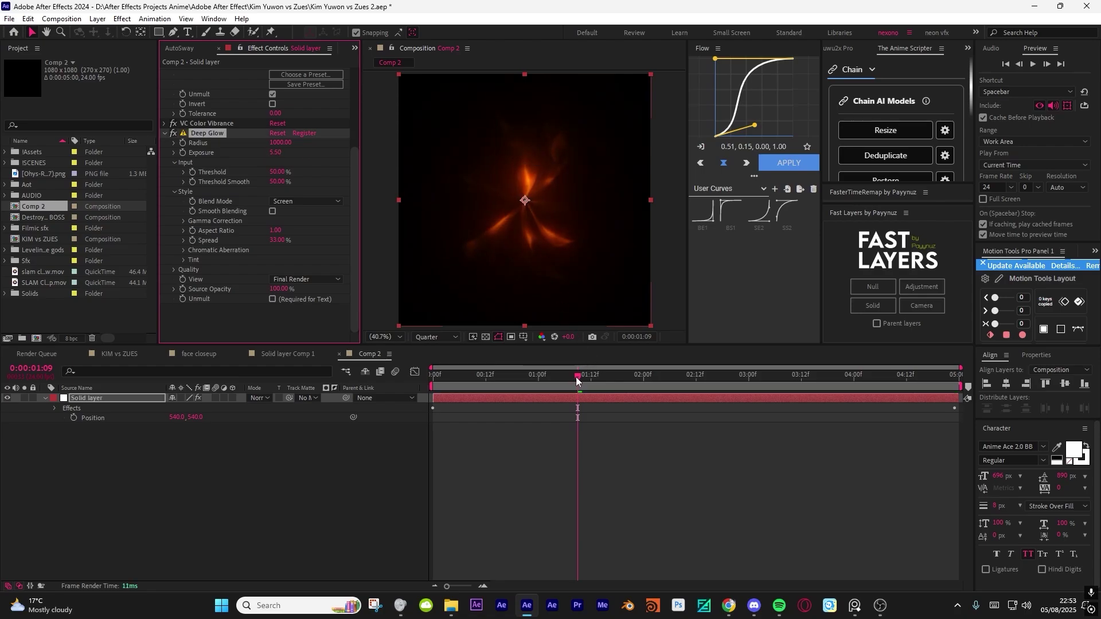
pyautogui.moveTo(577, 379); pyautogui.dragTo(841, 393)
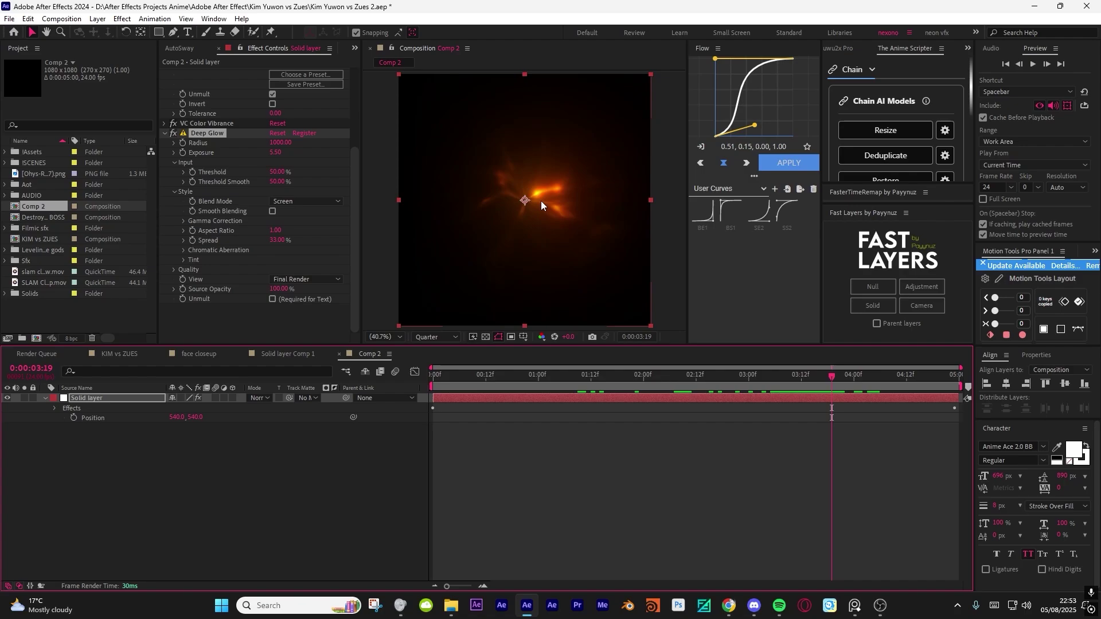
pyautogui.click(577, 383)
pyautogui.moveTo(578, 383); pyautogui.dragTo(468, 383)
pyautogui.hotkey('ctrl', 'z')
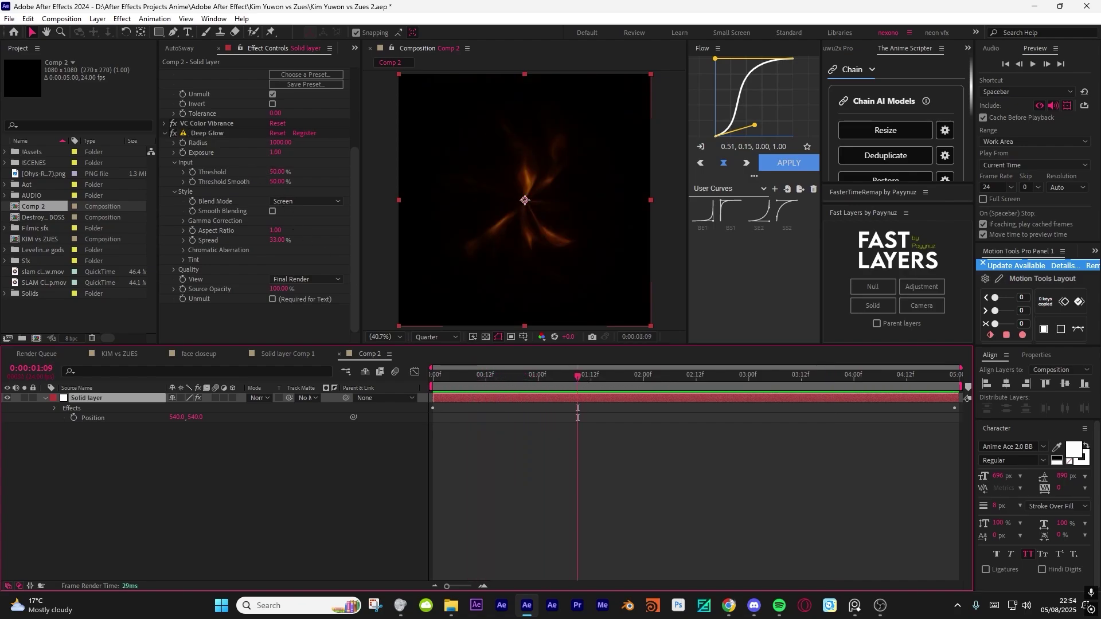
# - Set the Turbulent Noise Brightness to -5 on the solid layer and preview the fiery animation
pyautogui.click(855, 605)
pyautogui.moveTo(517, 376); pyautogui.dragTo(635, 395)
pyautogui.scroll(5, 238, 202)
pyautogui.click(165, 72)
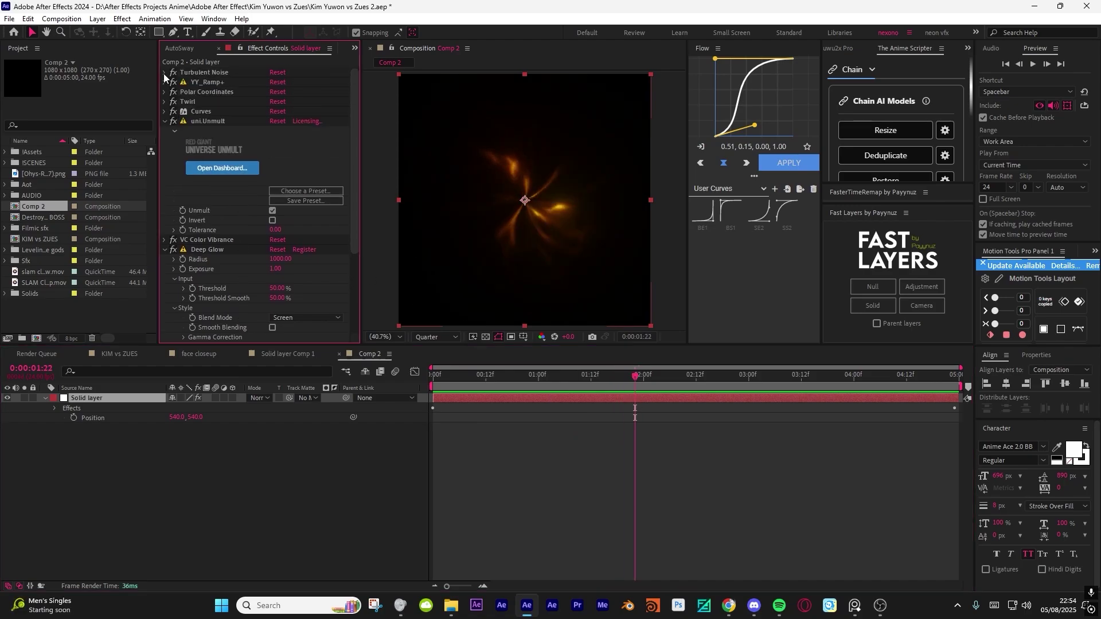
pyautogui.moveTo(277, 121); pyautogui.dragTo(381, 291)
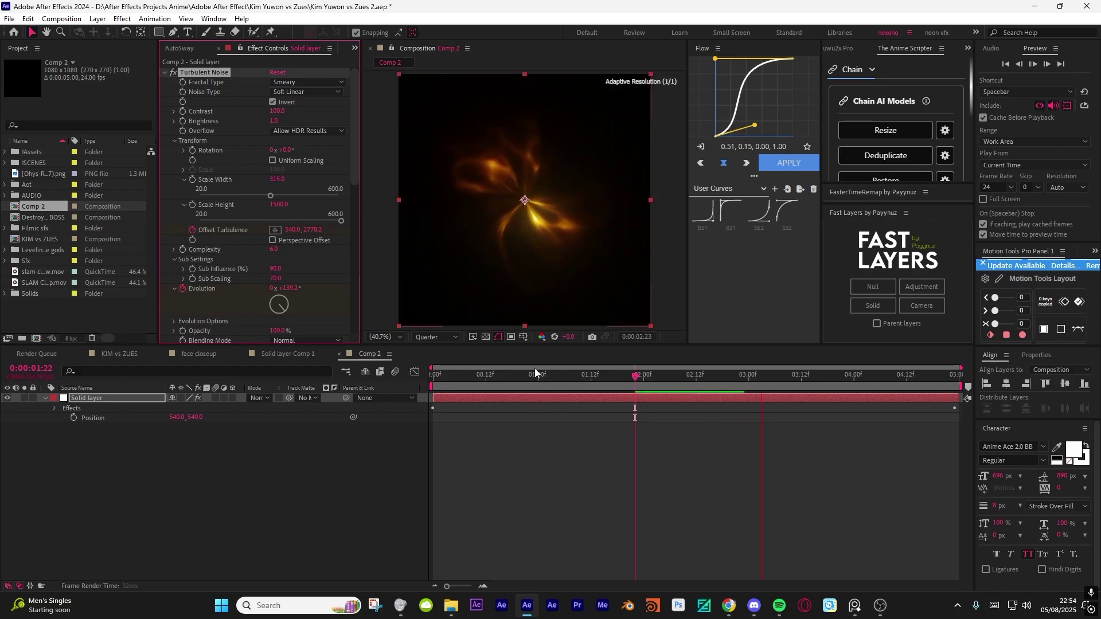
pyautogui.click(551, 375)
pyautogui.hotkey('ctrl', 'z')
pyautogui.click(278, 118)
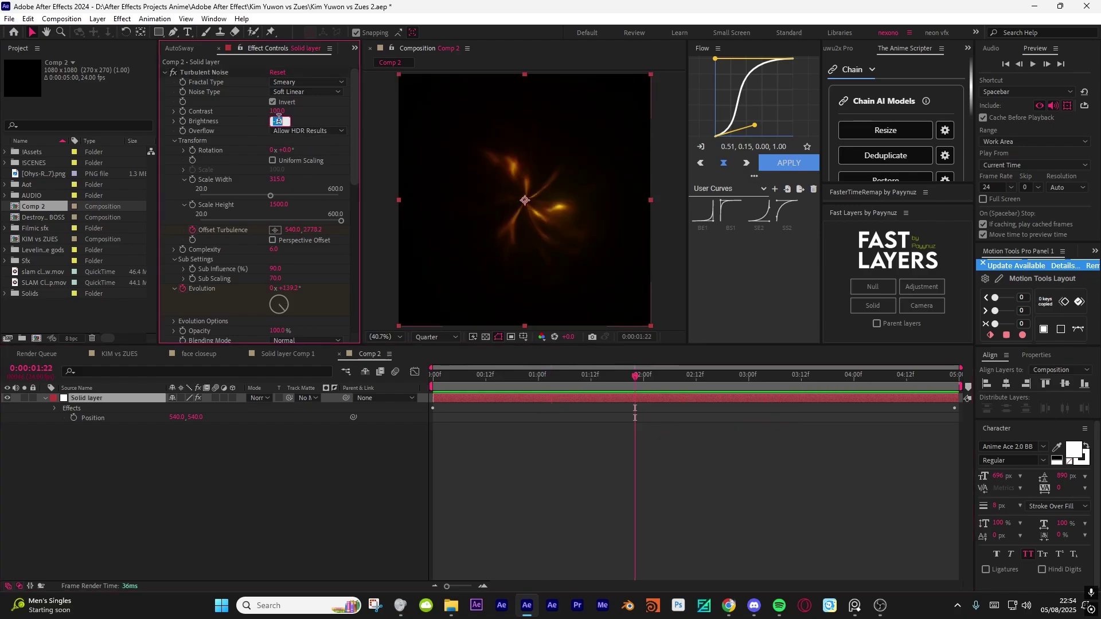
pyautogui.write('-6')
pyautogui.press('Return')
pyautogui.moveTo(565, 378); pyautogui.dragTo(404, 225)
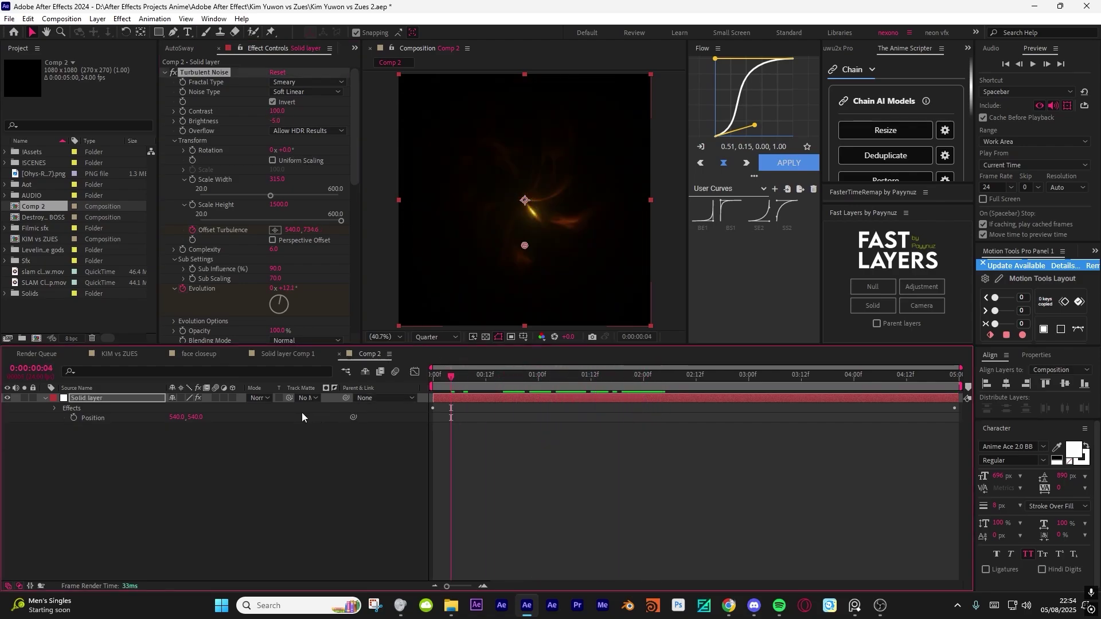
# - Create a new white solid layer and place it beneath the fiery noise layer
pyautogui.click(162, 447)
pyautogui.click(129, 401)
pyautogui.click(147, 469)
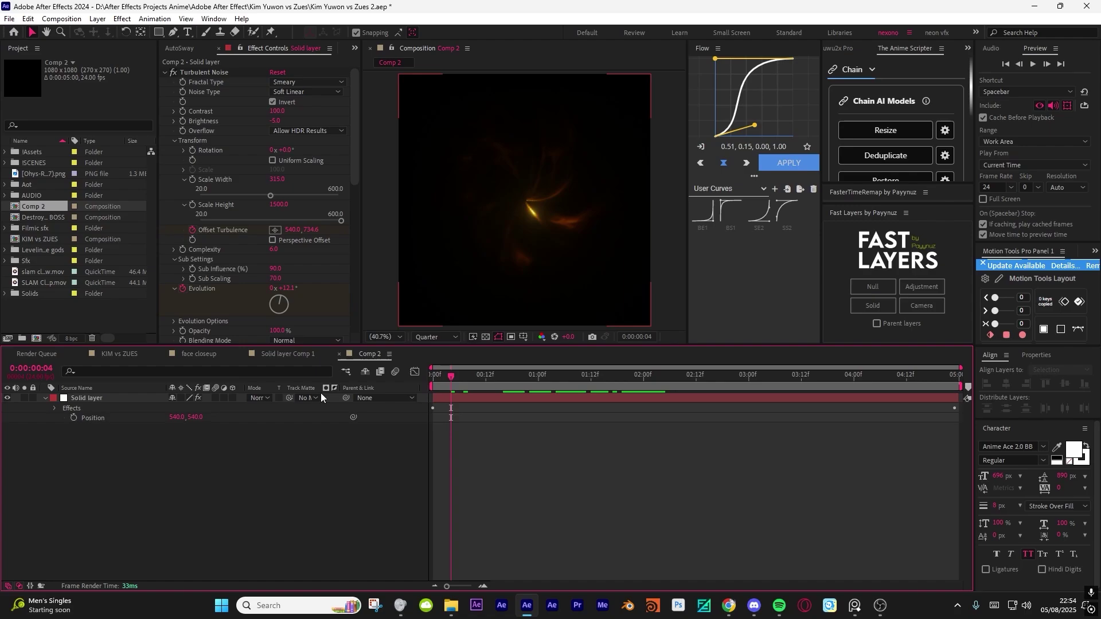
pyautogui.click(872, 305)
pyautogui.click(533, 383)
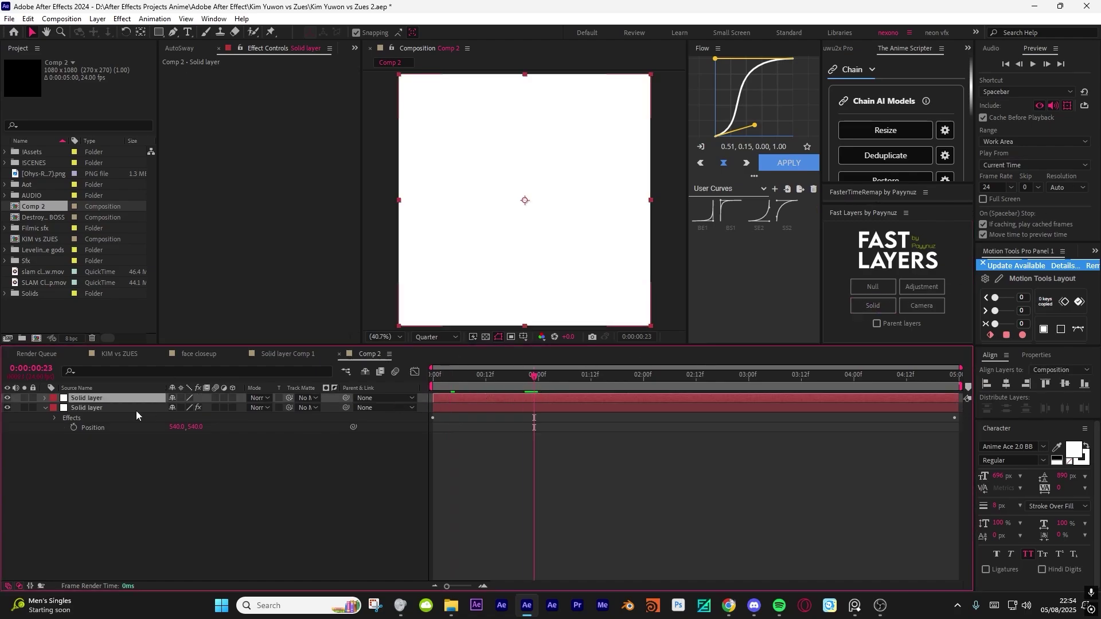
pyautogui.hotkey('ctrl', '[')
# - Apply the Checkerboard effect to the new white solid layer
pyautogui.hotkey('ctrl', 'space')
pyautogui.write('che')
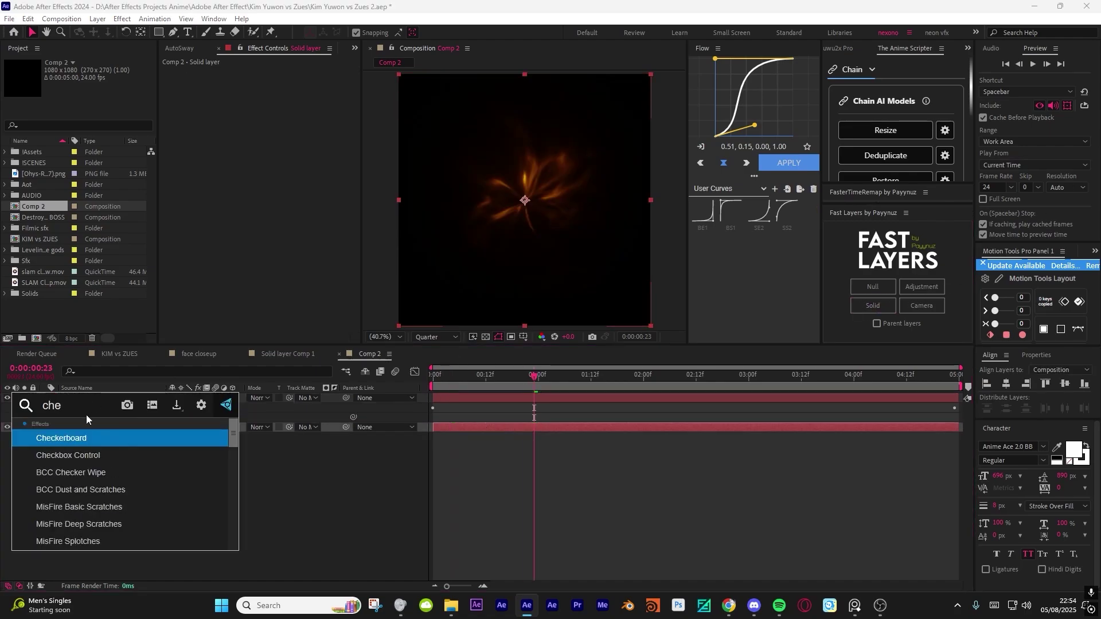
pyautogui.click(39, 434)
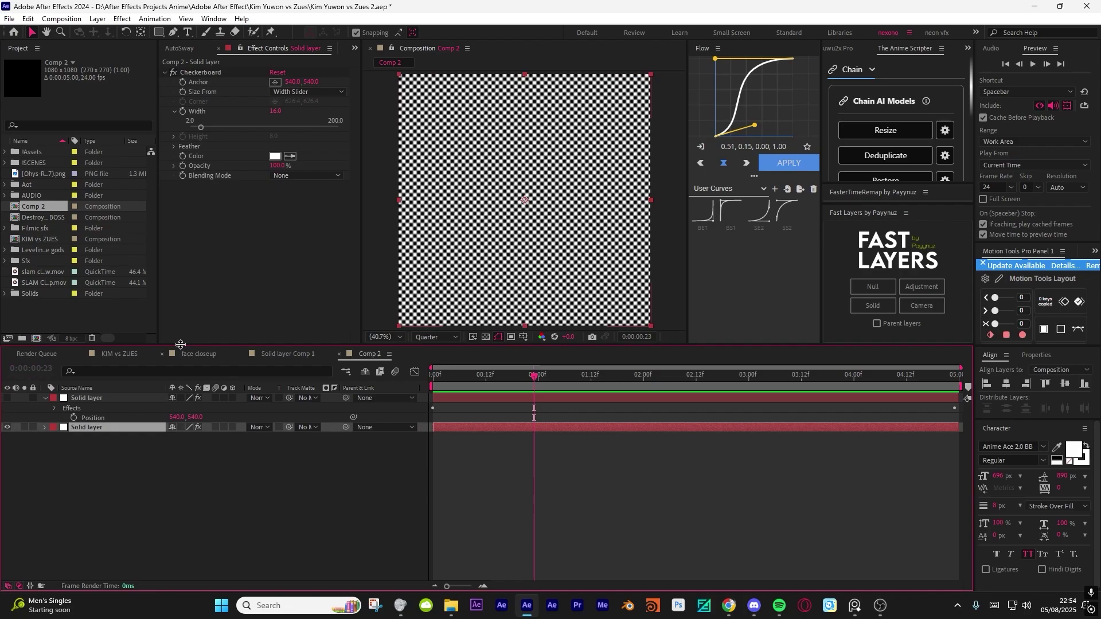
# - Set the Checkerboard width to 60.3 and add the Gradient Ramp effect to the same solid layer
pyautogui.moveTo(201, 128); pyautogui.dragTo(235, 134)
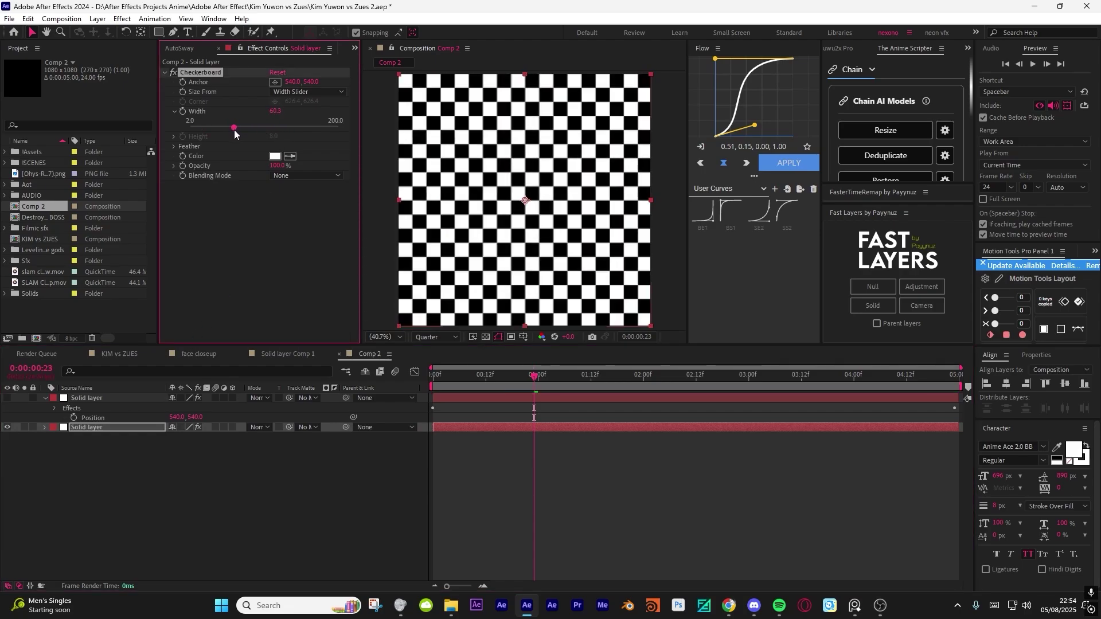
pyautogui.hotkey('ctrl', 'space')
pyautogui.write('grad')
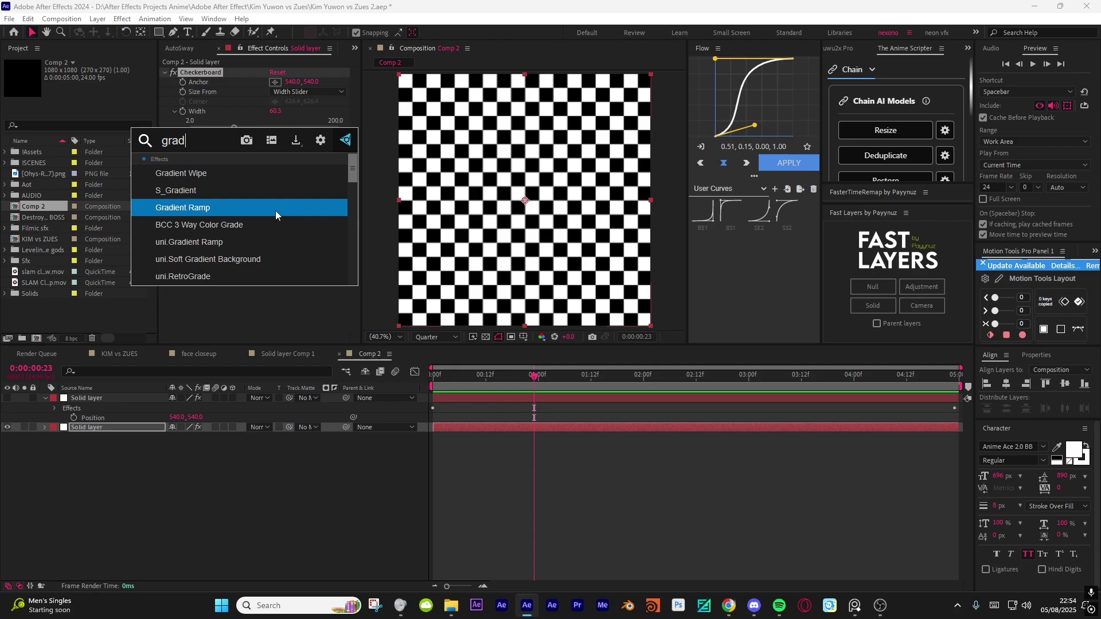
pyautogui.click(275, 212)
# - Make the Gradient Ramp a Radial Ramp starting at 540, 530 and ending at 540, 1290, with its colors swapped
pyautogui.click(295, 234)
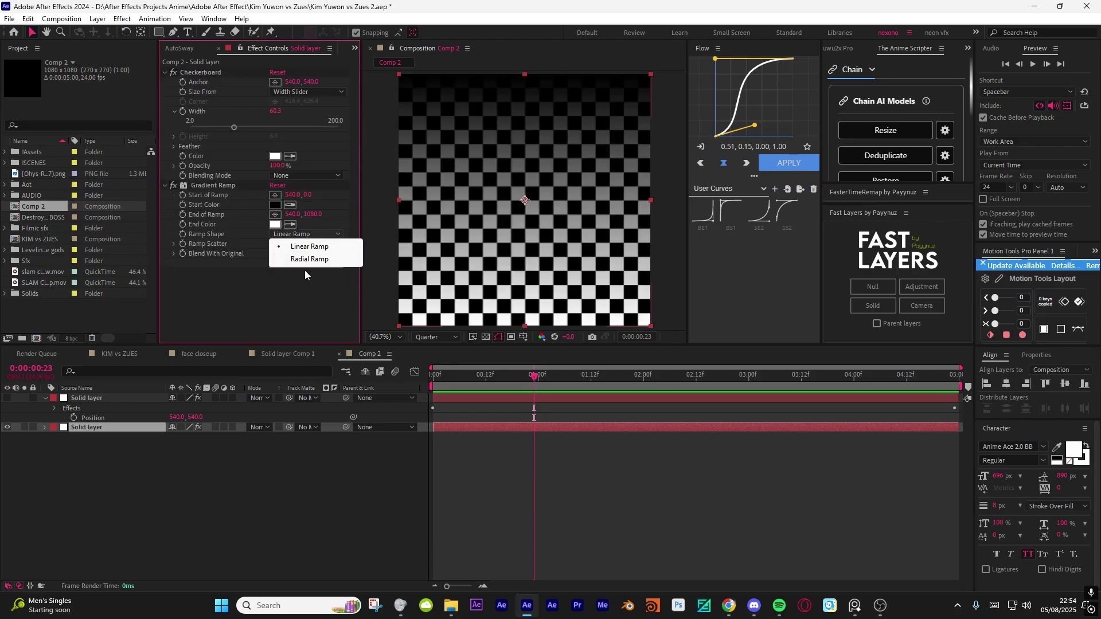
pyautogui.click(305, 258)
pyautogui.moveTo(305, 196); pyautogui.dragTo(609, 200)
pyautogui.moveTo(313, 214); pyautogui.dragTo(488, 223)
pyautogui.click(291, 262)
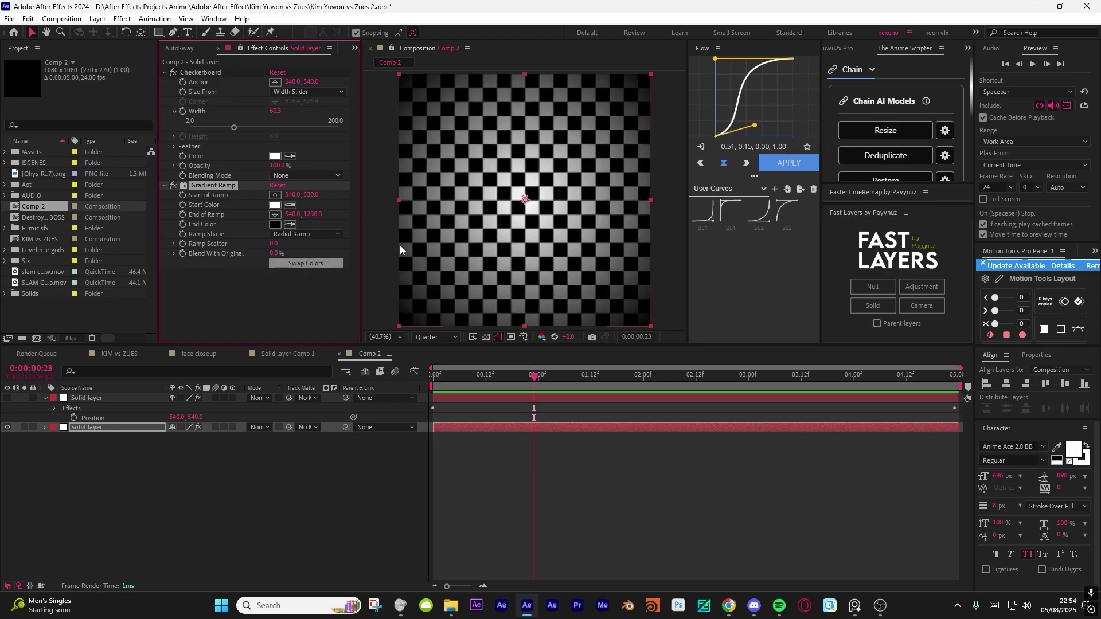
# - Darken the Gradient Ramp's Start Color from white to grey on the checkerboard layer
pyautogui.click(87, 398)
pyautogui.hotkey('ctrl', 'Down')
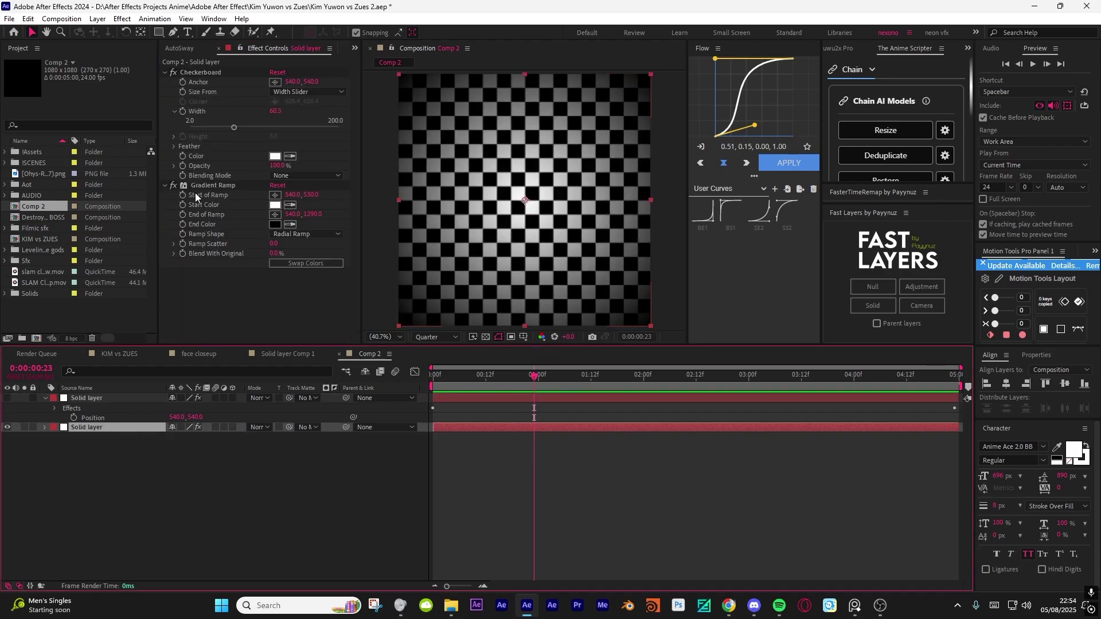
pyautogui.click(222, 187)
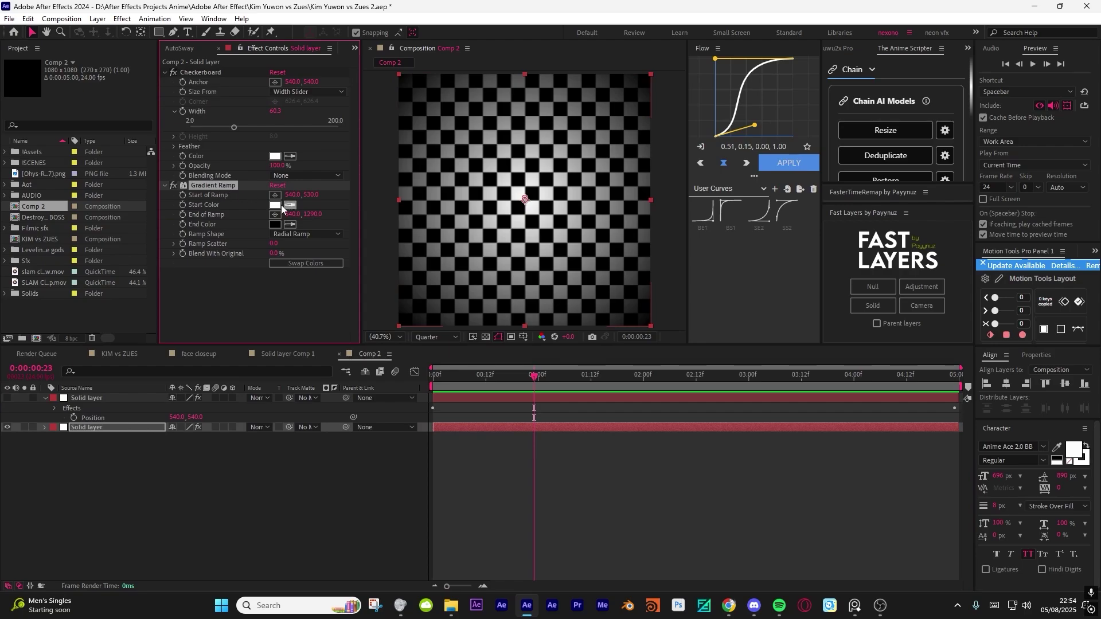
pyautogui.click(276, 205)
pyautogui.moveTo(229, 423); pyautogui.dragTo(201, 395)
pyautogui.press('Return')
pyautogui.click(196, 280)
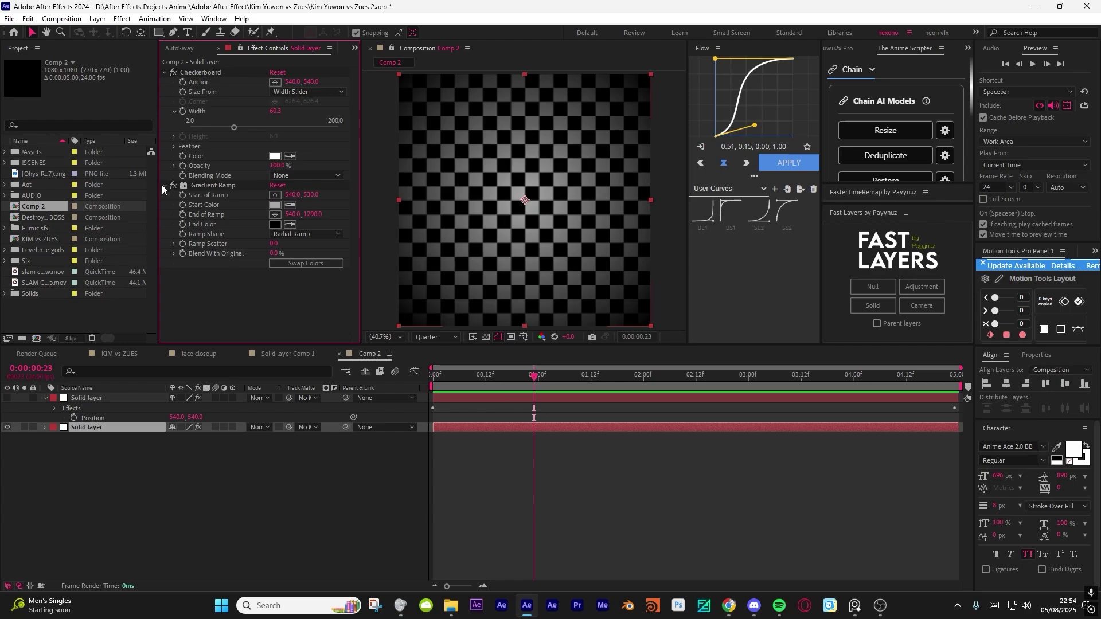
# - Make the fiery noise layer visible and enable Unmult in its Deep Glow effect to reveal the checkerboard beneath
pyautogui.click(165, 185)
pyautogui.click(8, 398)
pyautogui.click(89, 399)
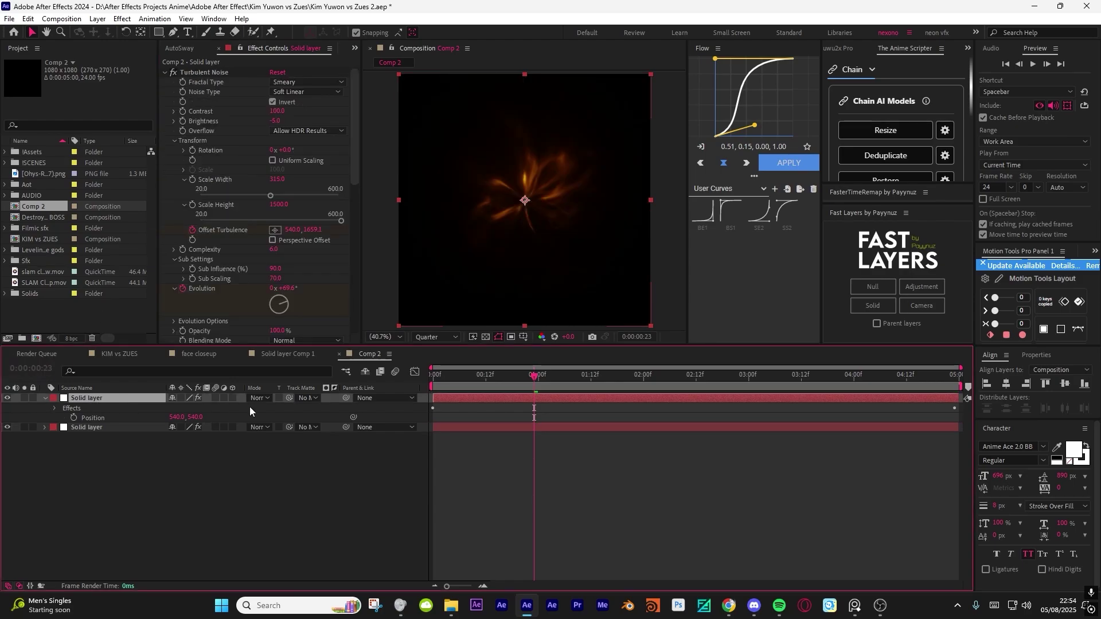
pyautogui.scroll(-5, 212, 321)
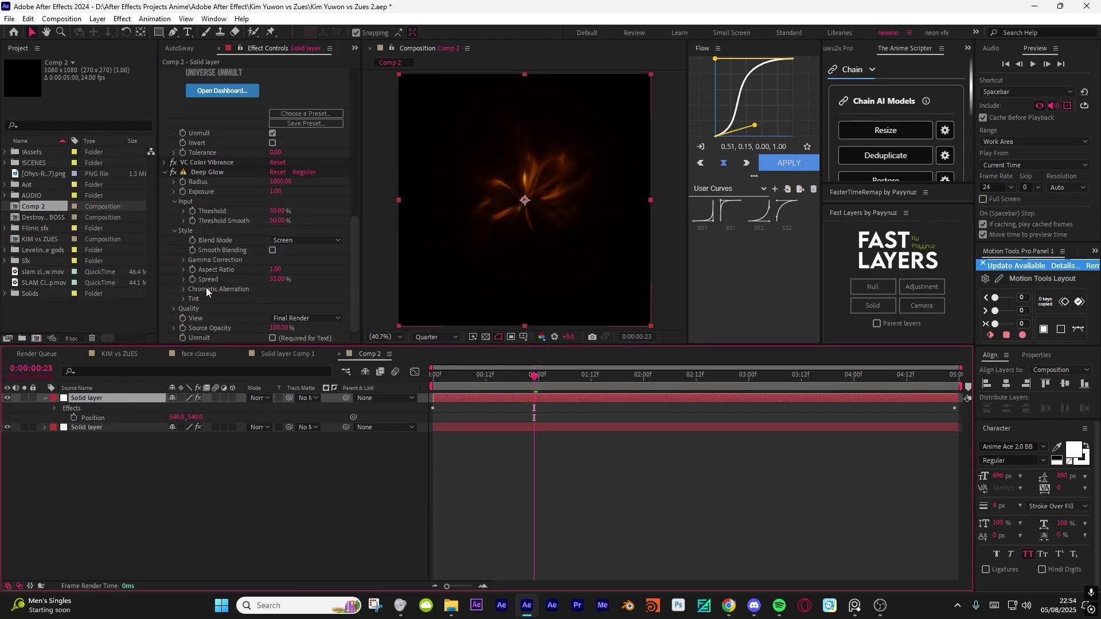
pyautogui.click(280, 338)
pyautogui.click(164, 427)
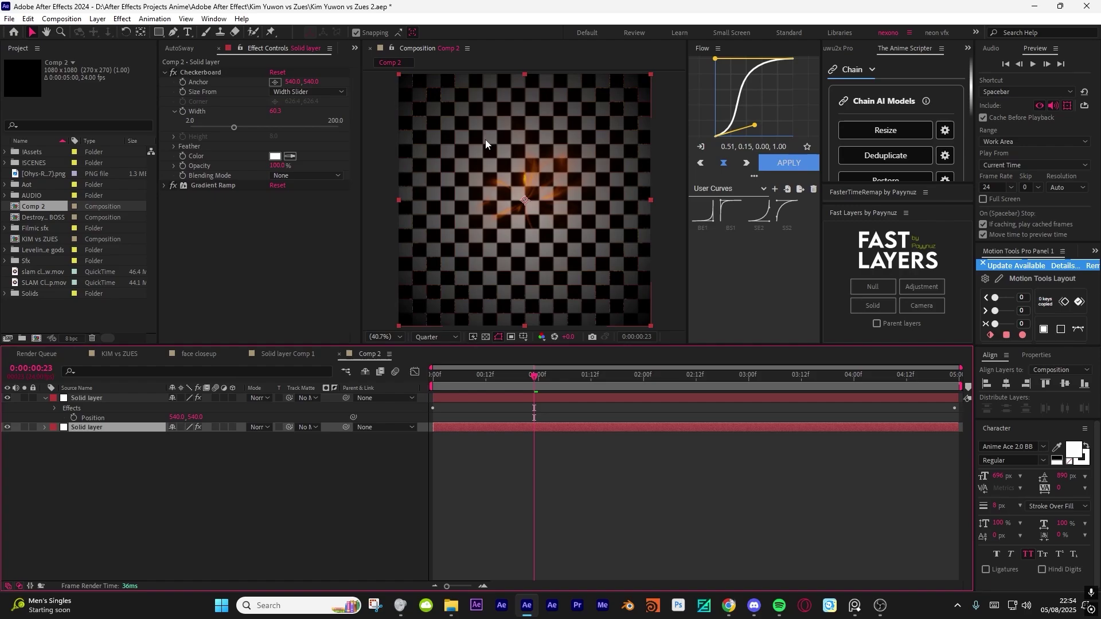
# - Create an adjustment layer above the noise layer and apply the Chromatic Displacement effect to it
pyautogui.click(109, 401)
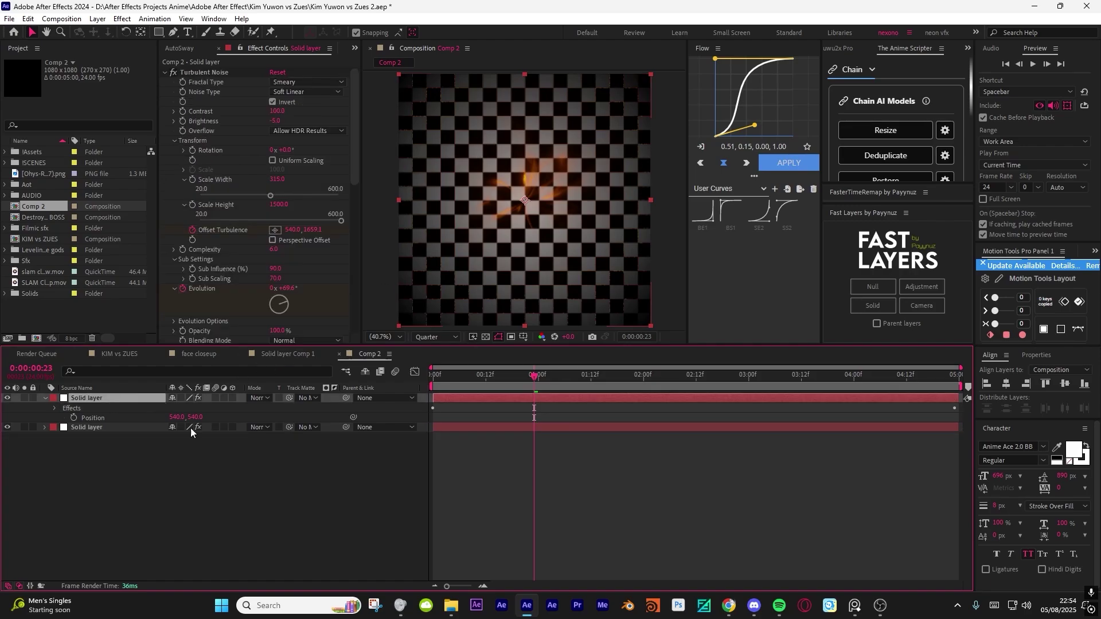
pyautogui.click(913, 284)
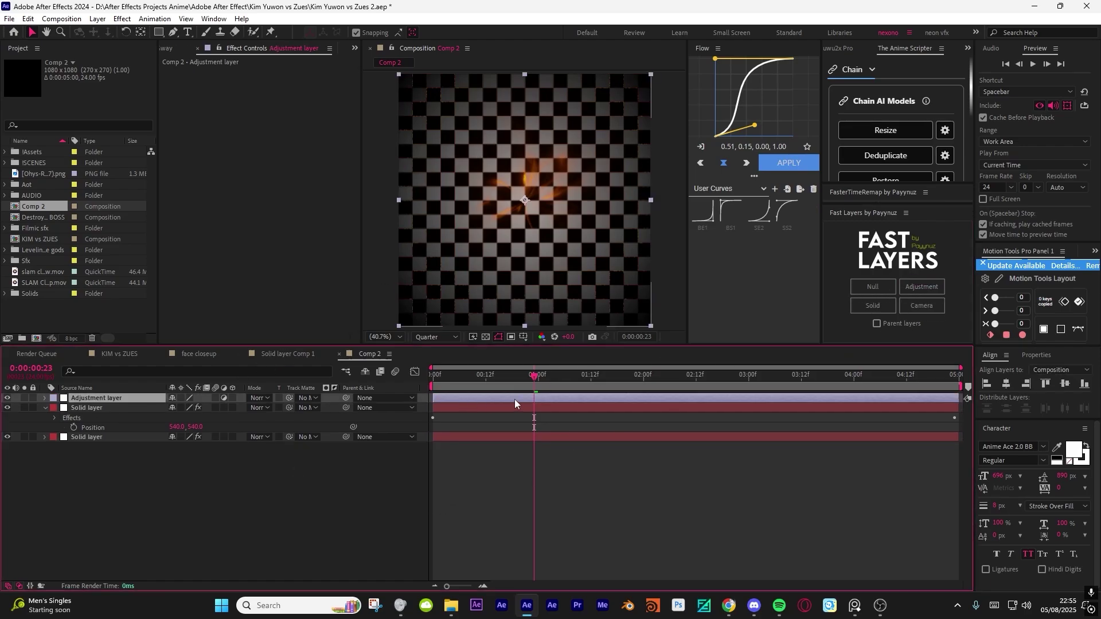
pyautogui.hotkey('ctrl', 'space')
pyautogui.write('chl')
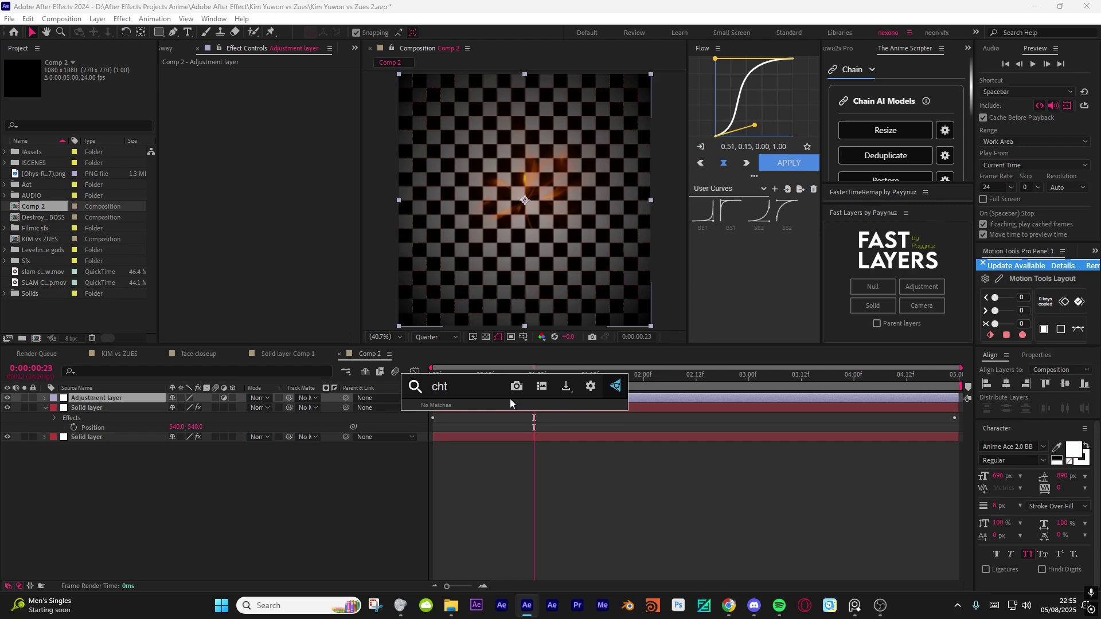
pyautogui.press('BackSpace')
pyautogui.click(473, 419)
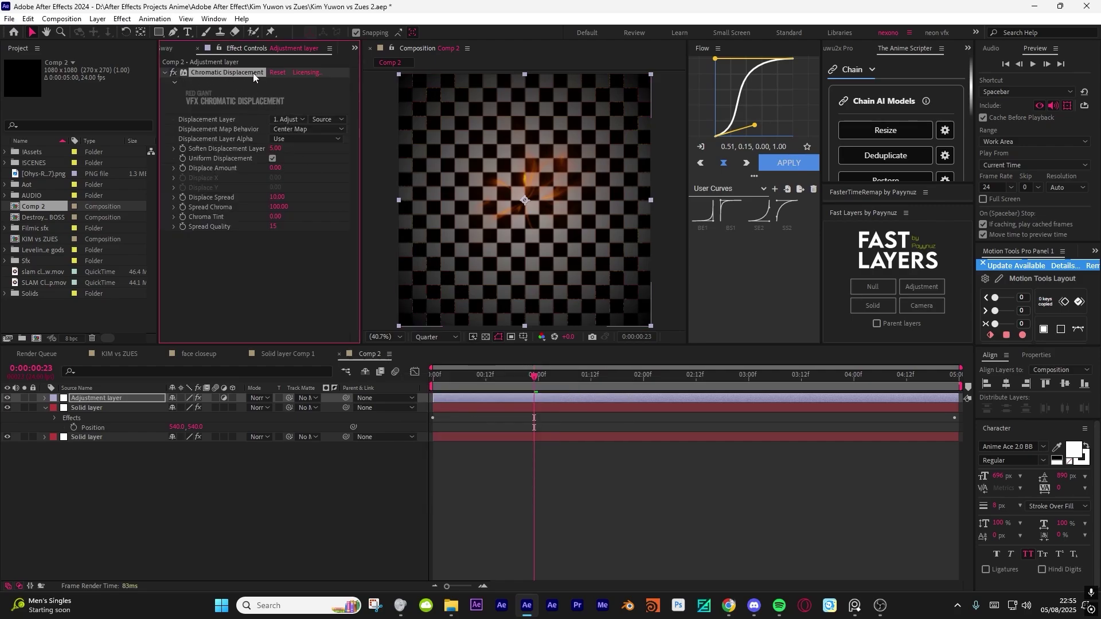
# - Set the Chromatic Displacement's displacement layer to the noise layer, "2. Solid layer", sampled with Effects & Masks
pyautogui.click(316, 119)
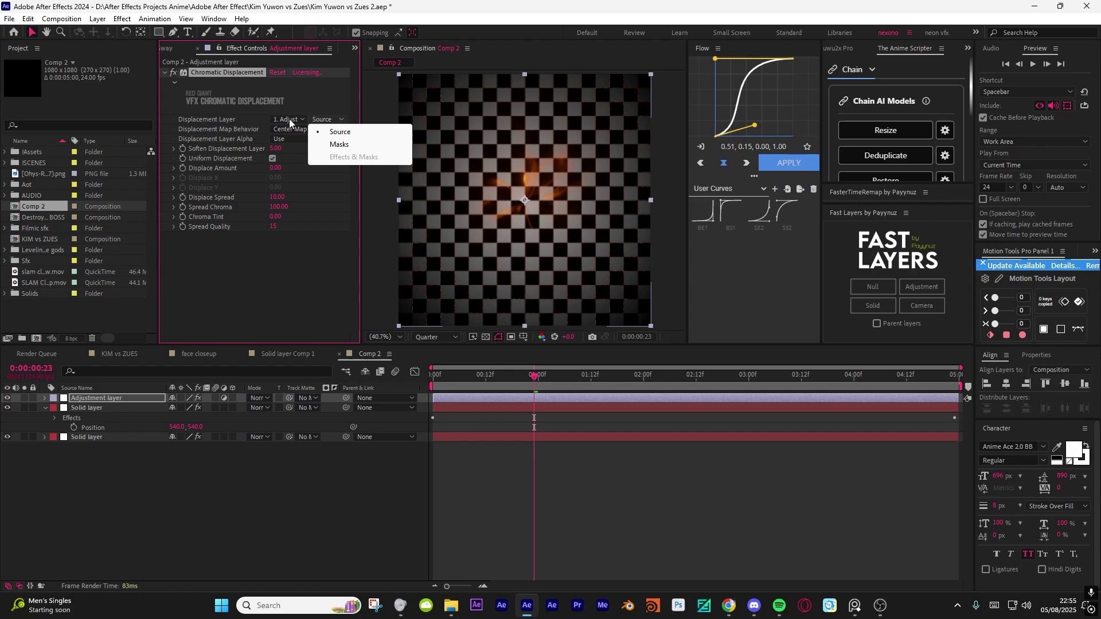
pyautogui.click(289, 119)
pyautogui.click(313, 163)
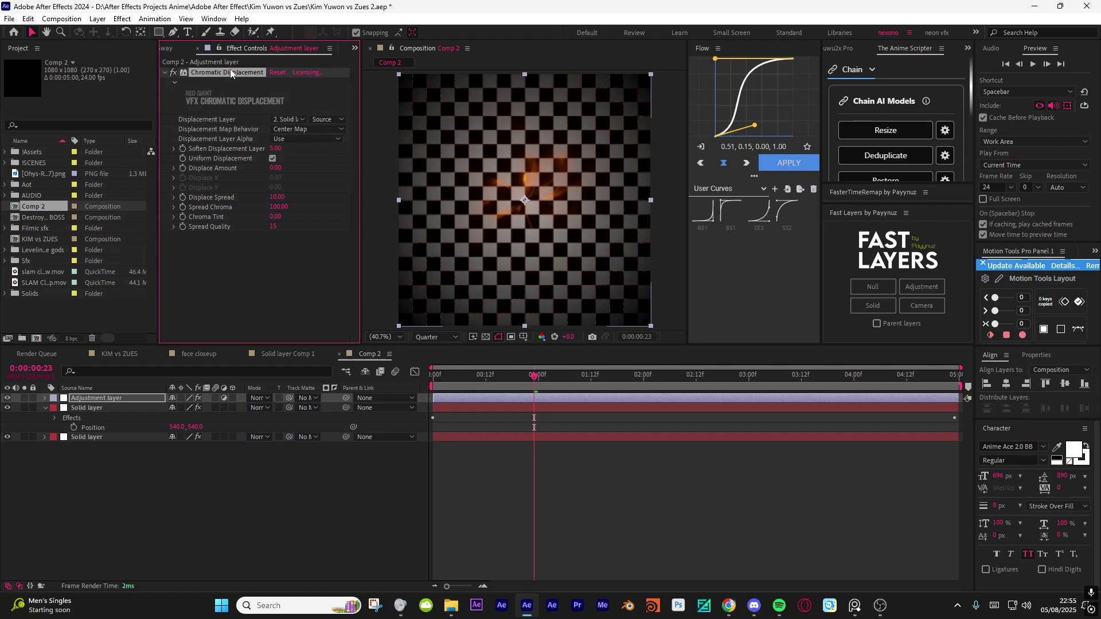
pyautogui.click(297, 119)
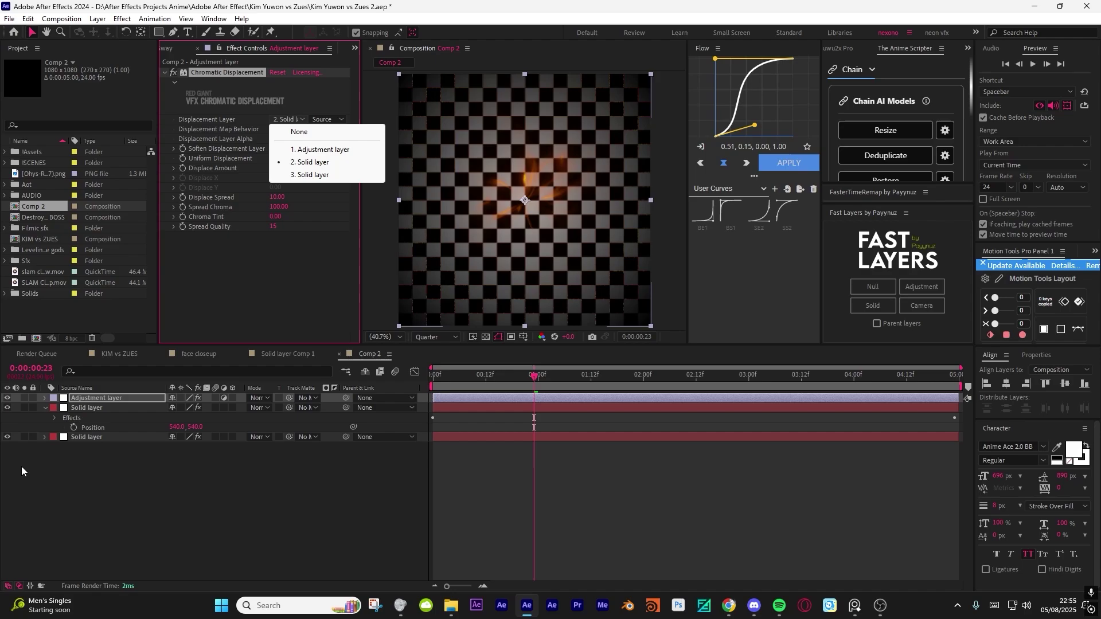
pyautogui.click(90, 408)
pyautogui.click(96, 397)
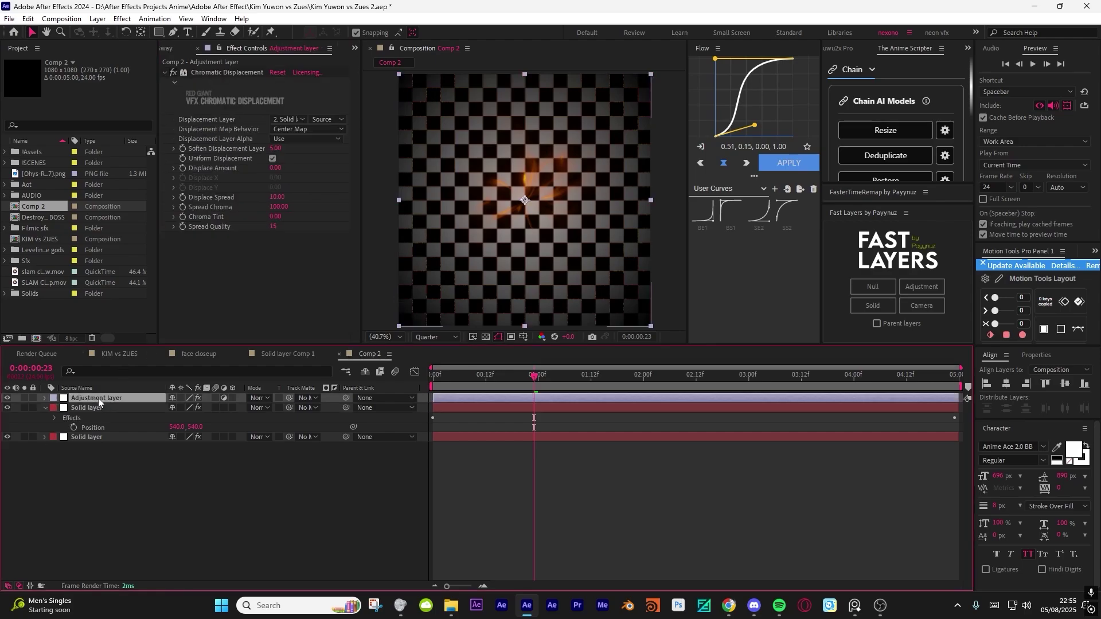
pyautogui.click(324, 119)
pyautogui.click(347, 157)
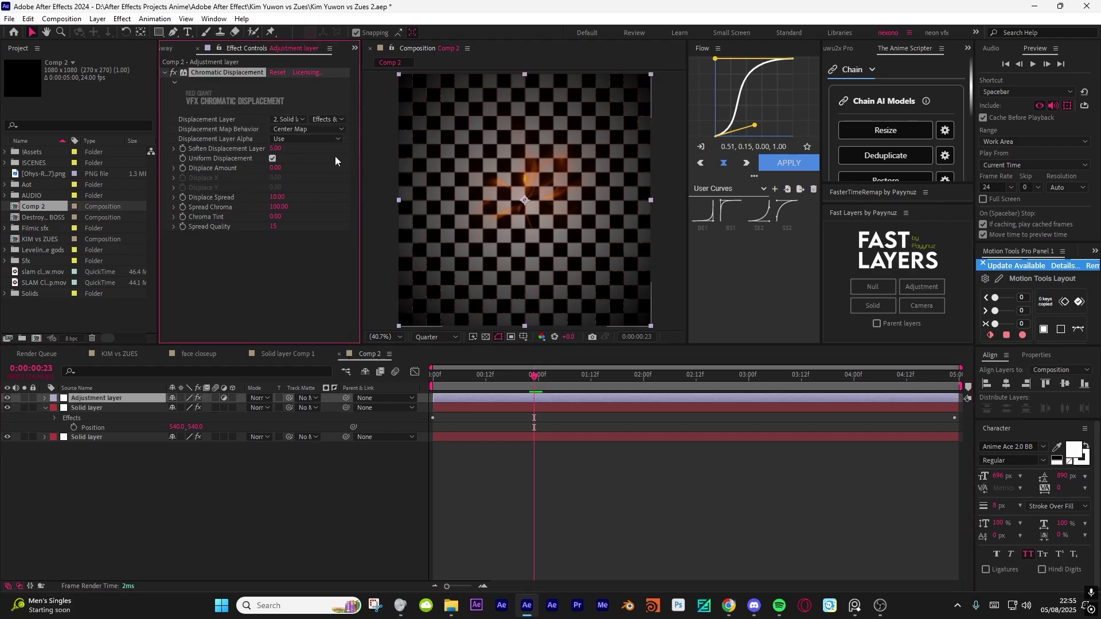
# - Set the Displace Amount to 44 and scrub through the composition to preview the distortion
pyautogui.moveTo(450, 378); pyautogui.dragTo(520, 380)
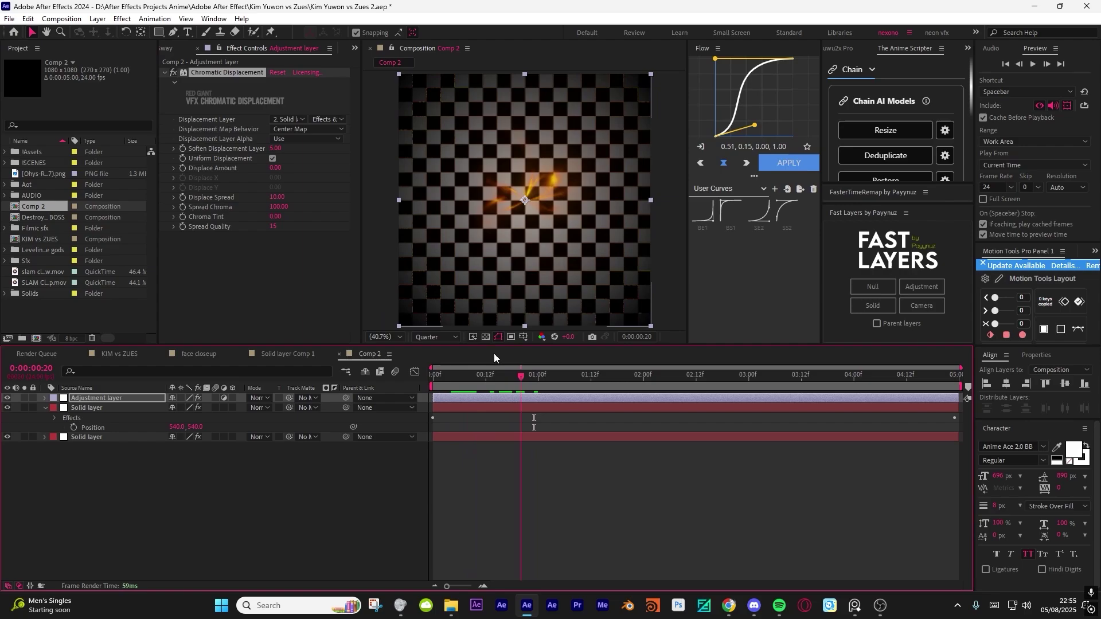
pyautogui.moveTo(275, 168); pyautogui.dragTo(305, 176)
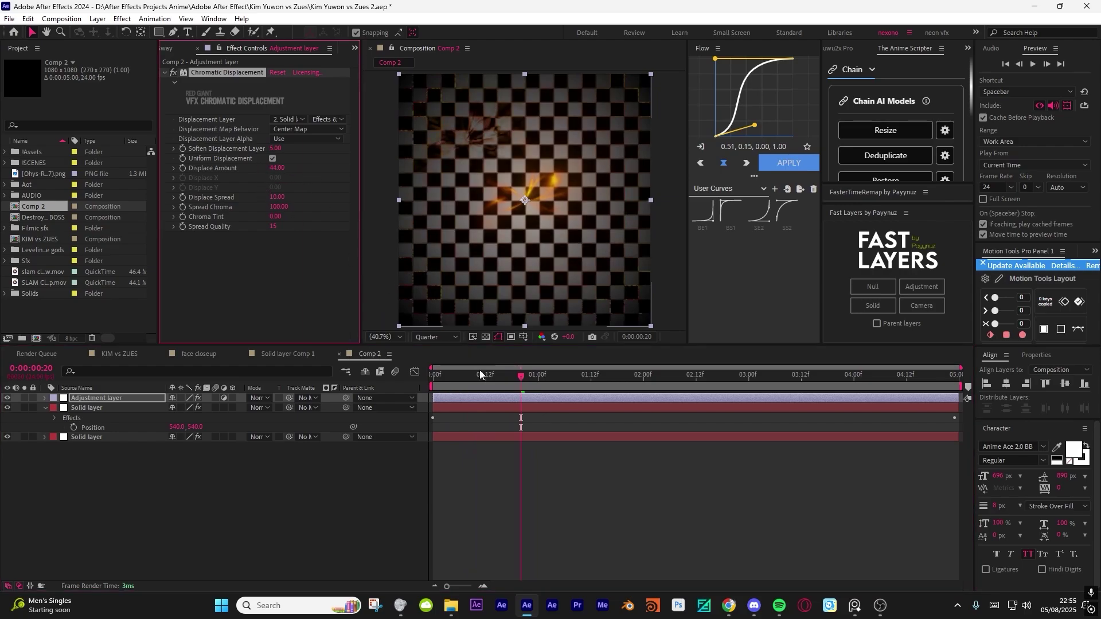
pyautogui.moveTo(521, 378); pyautogui.dragTo(722, 401)
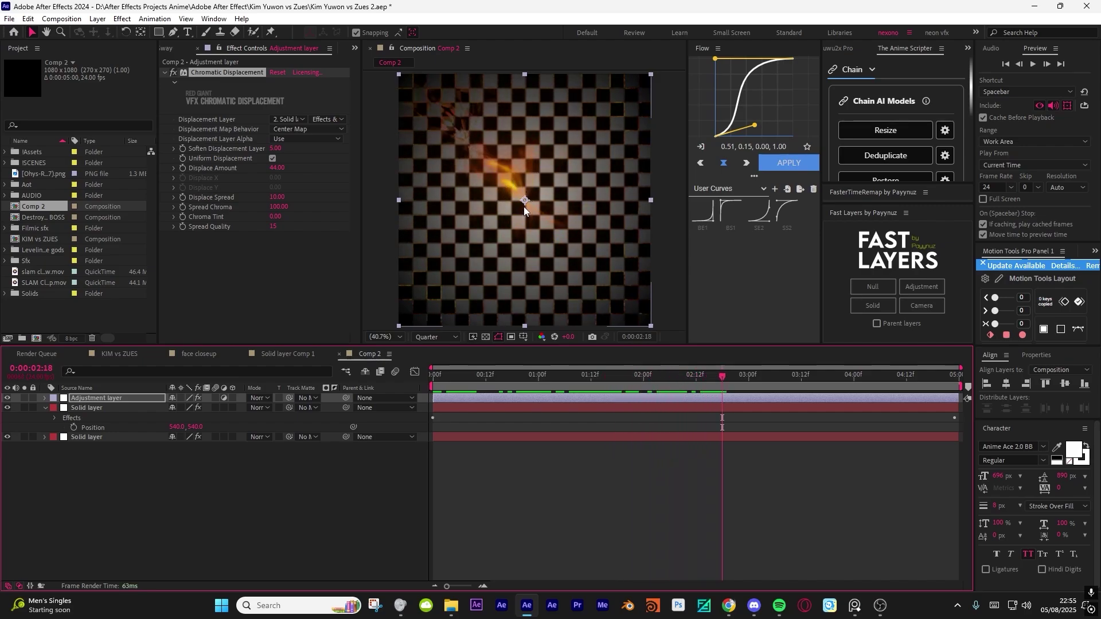
pyautogui.moveTo(463, 383); pyautogui.dragTo(485, 385)
# - Pre-compose the fiery noise layer as Solid layer Comp 2, moving all attributes into the new composition
pyautogui.click(146, 407)
pyautogui.hotkey('ctrl', 'shift', 'c')
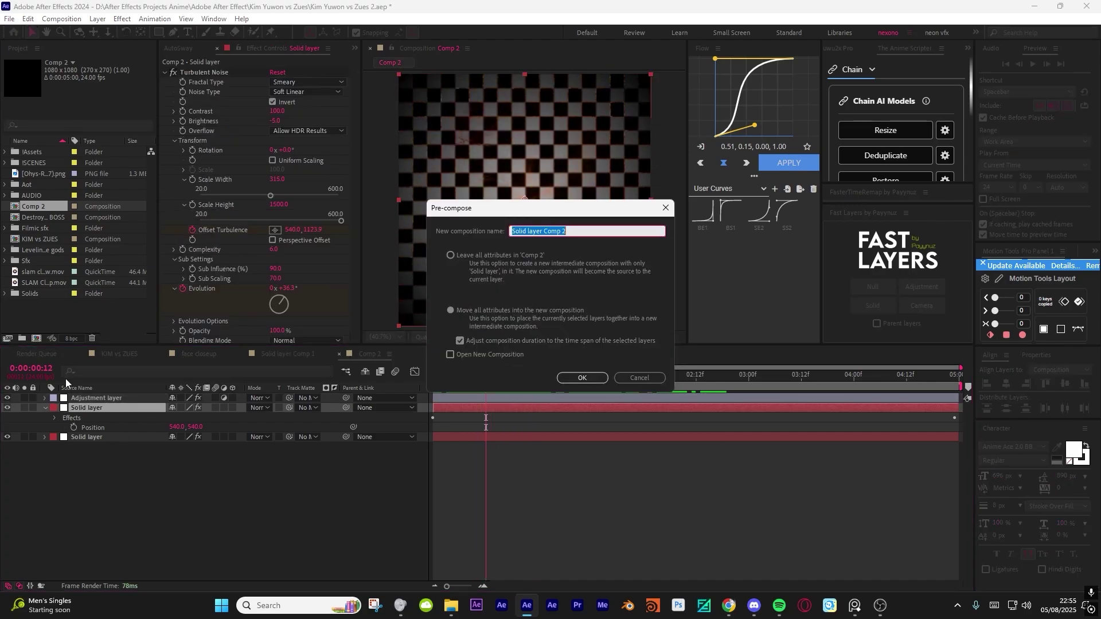
pyautogui.click(582, 378)
# - Assign Solid layer Comp 2 as the adjustment layer's displacement layer and check the distortion at another frame
pyautogui.click(501, 400)
pyautogui.moveTo(505, 379); pyautogui.dragTo(546, 384)
pyautogui.click(281, 119)
pyautogui.click(294, 162)
# - Switch the composition preview to Full resolution and inspect the displaced checkerboard up close
pyautogui.scroll(2, 535, 197)
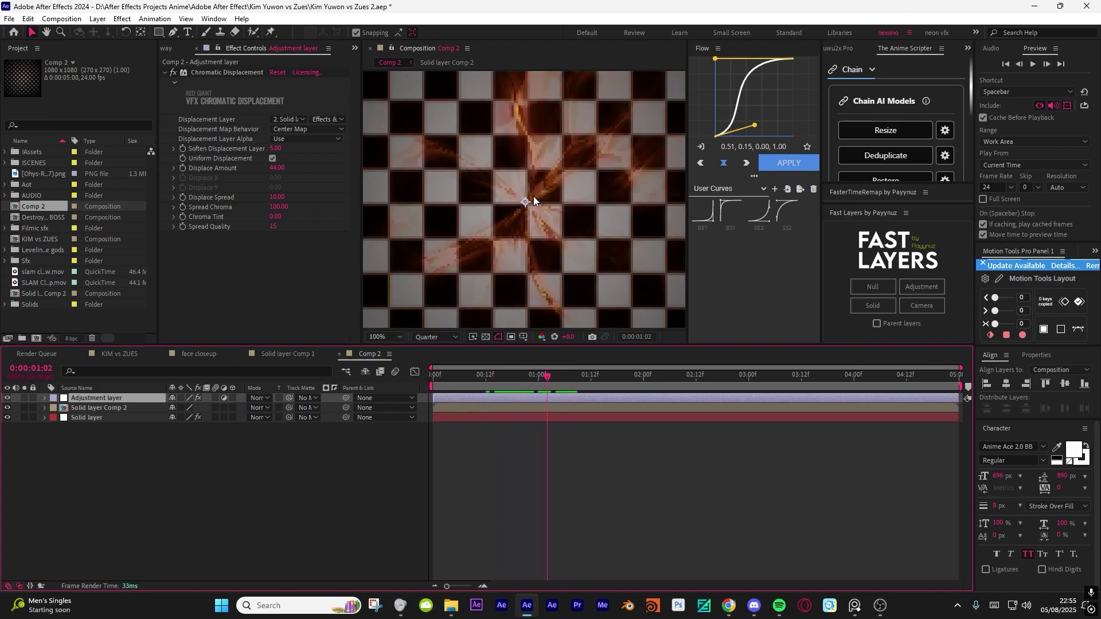
pyautogui.click(443, 336)
pyautogui.click(436, 360)
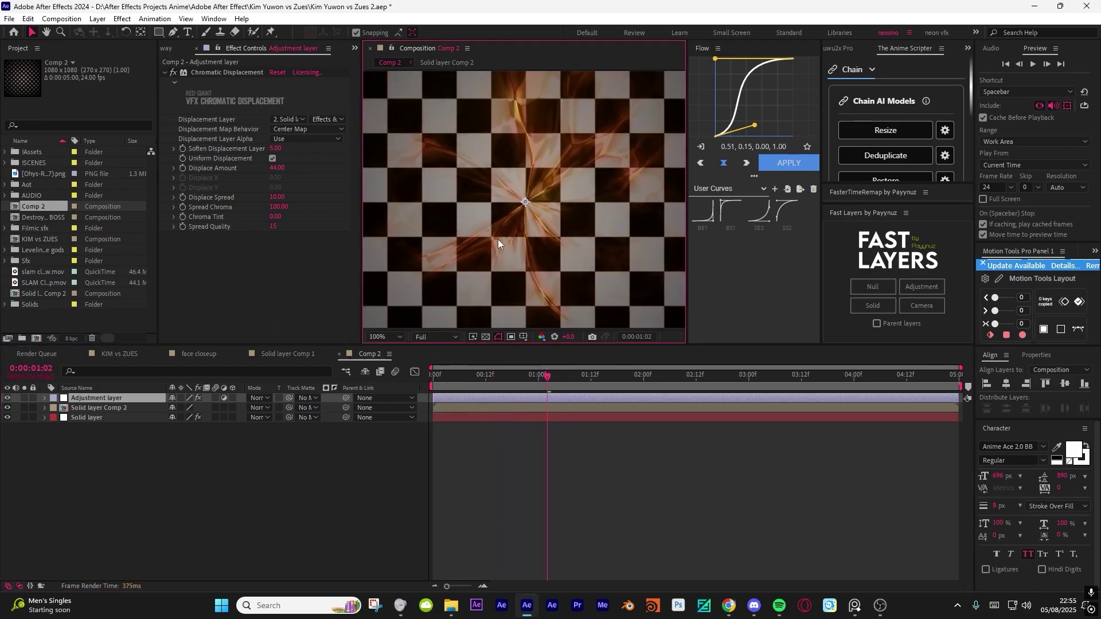
pyautogui.click(393, 337)
pyautogui.click(385, 363)
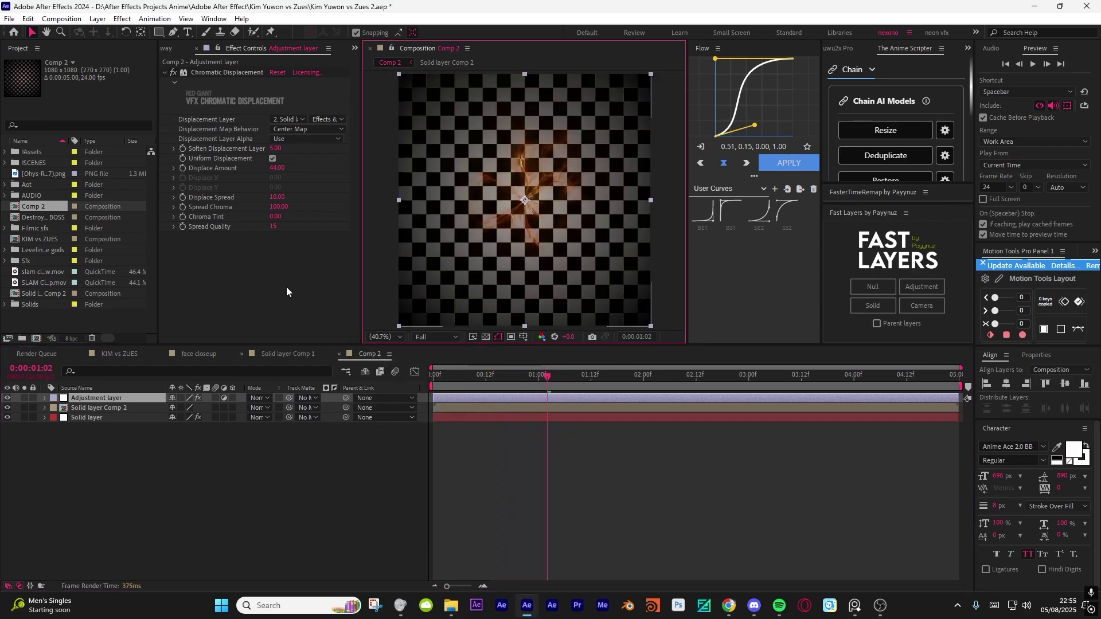
# - Set the Chromatic Displacement's Soften Displacement Layer value to 20
pyautogui.click(278, 148)
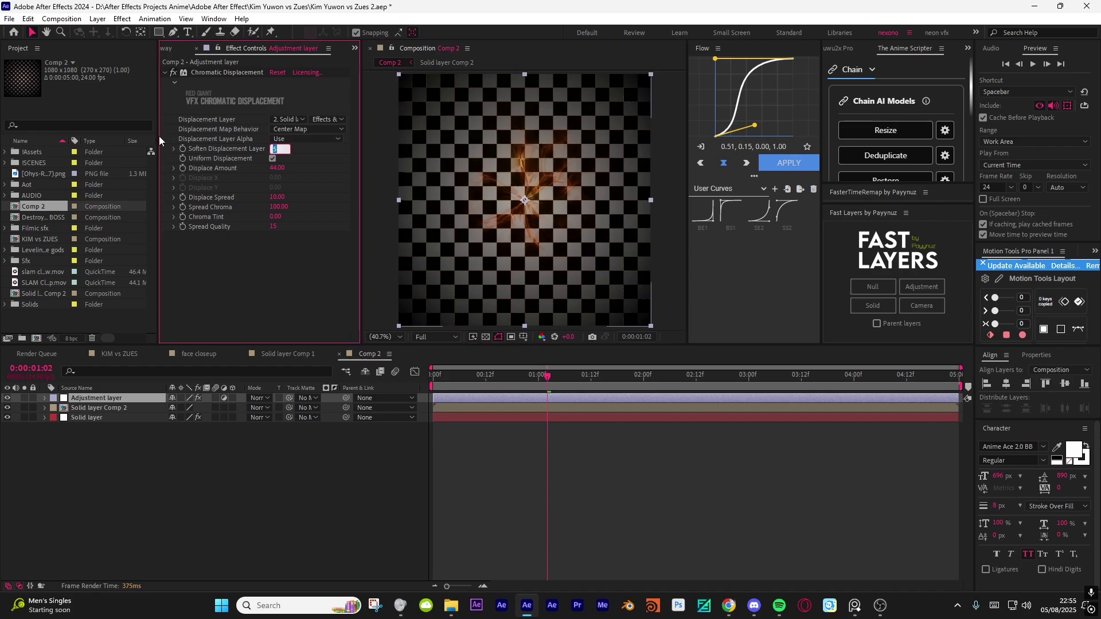
pyautogui.write('20')
pyautogui.press('Return')
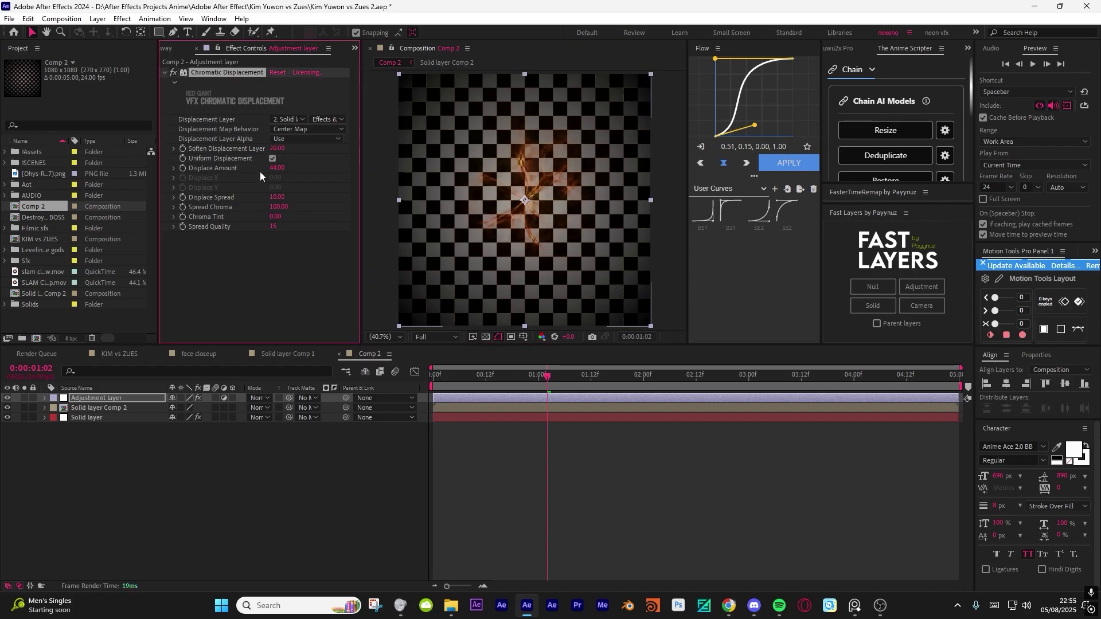
# - Set the Displace Amount to 40 and examine the distortion around the centre at an earlier frame
pyautogui.click(275, 168)
pyautogui.write('2')
pyautogui.press('.')
pyautogui.moveTo(526, 384); pyautogui.dragTo(503, 381)
pyautogui.press('.')
pyautogui.press('.')
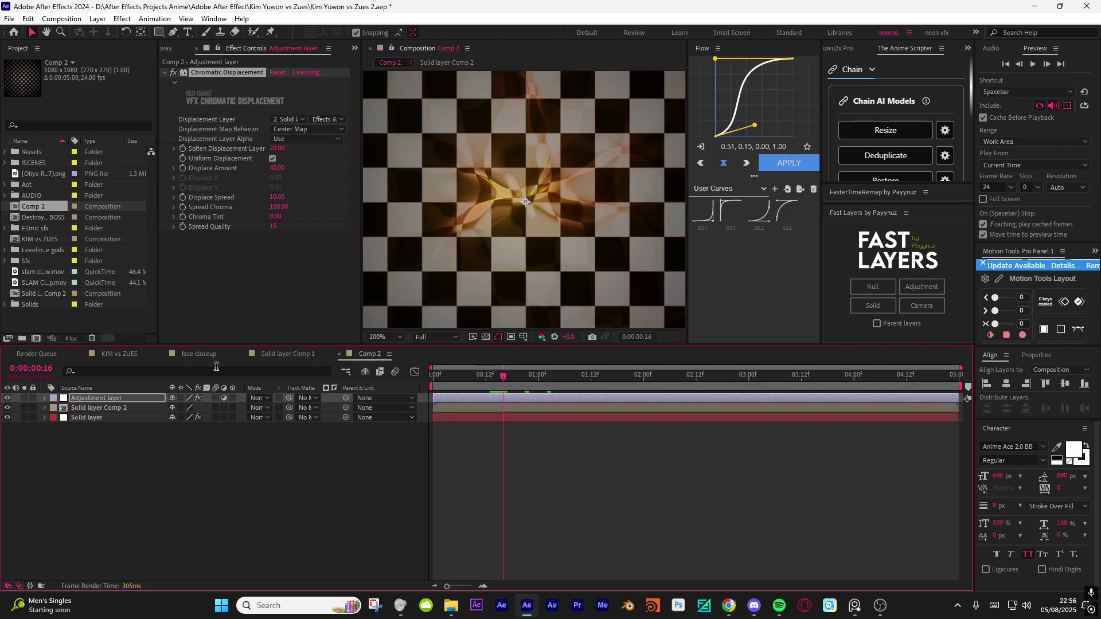
# - Review the Chromatic Displacement settings in the face closeup composition and compare them with the result in Comp 2
pyautogui.click(198, 354)
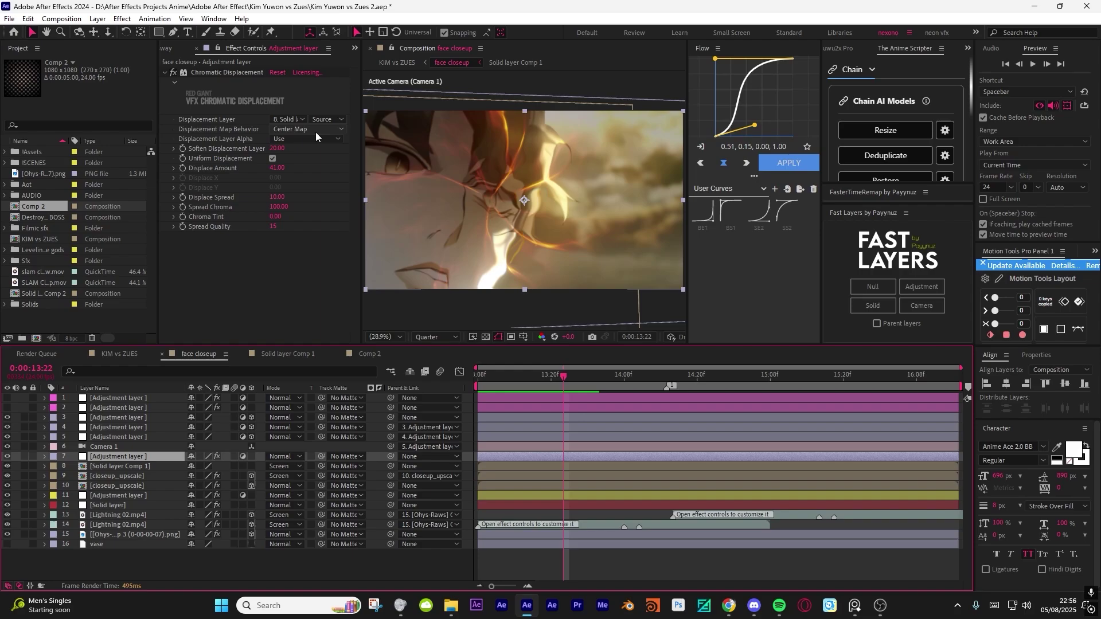
pyautogui.click(226, 64)
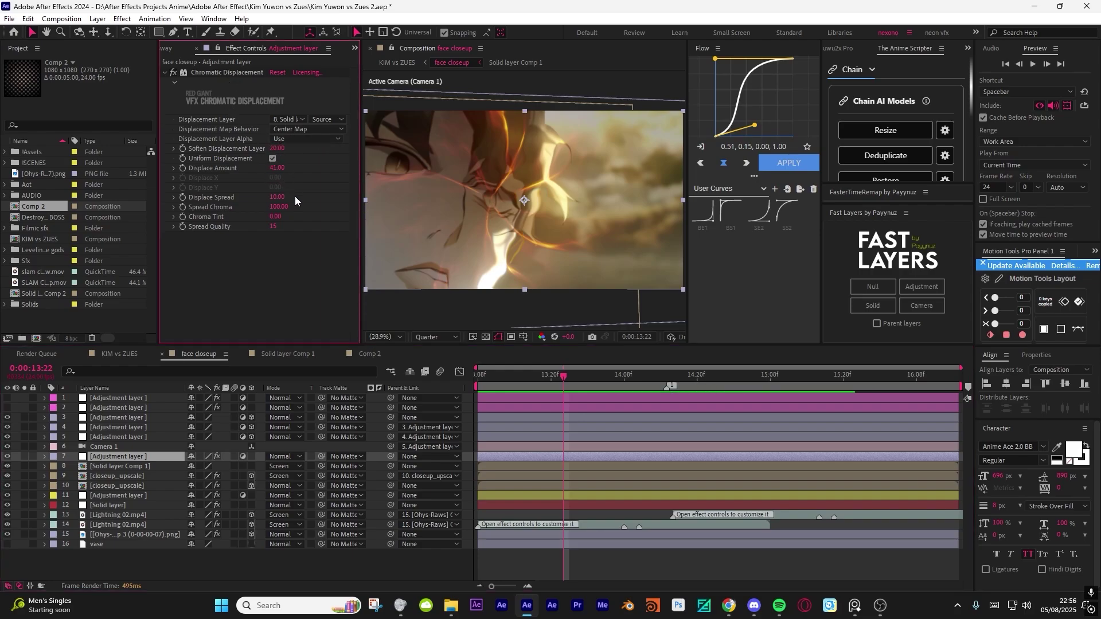
pyautogui.click(368, 354)
pyautogui.moveTo(527, 383); pyautogui.dragTo(545, 384)
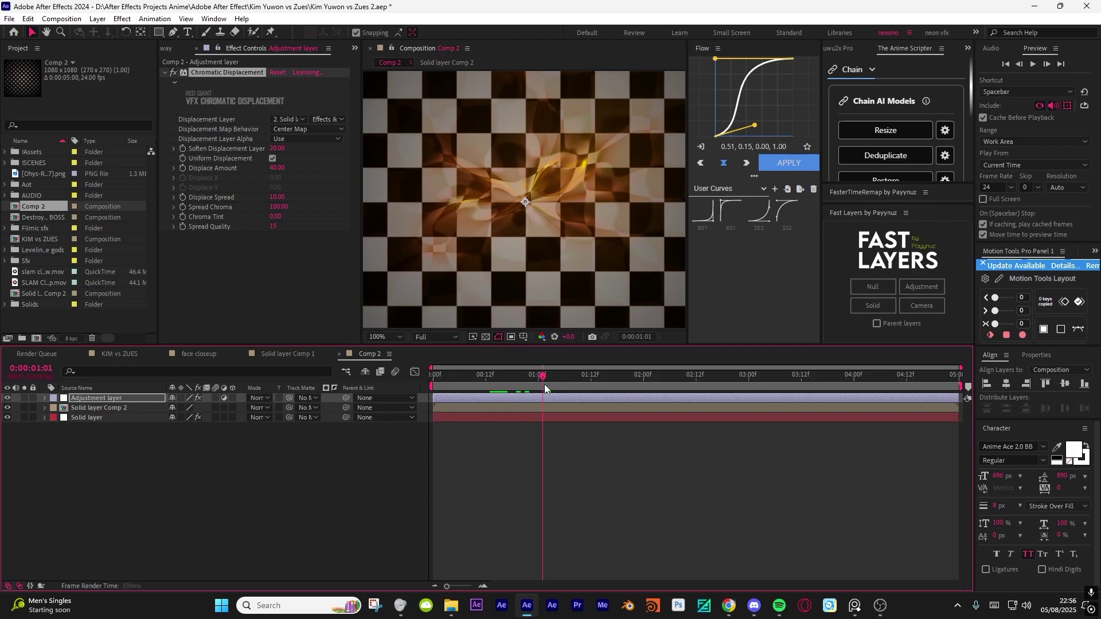
pyautogui.click(386, 338)
pyautogui.click(400, 356)
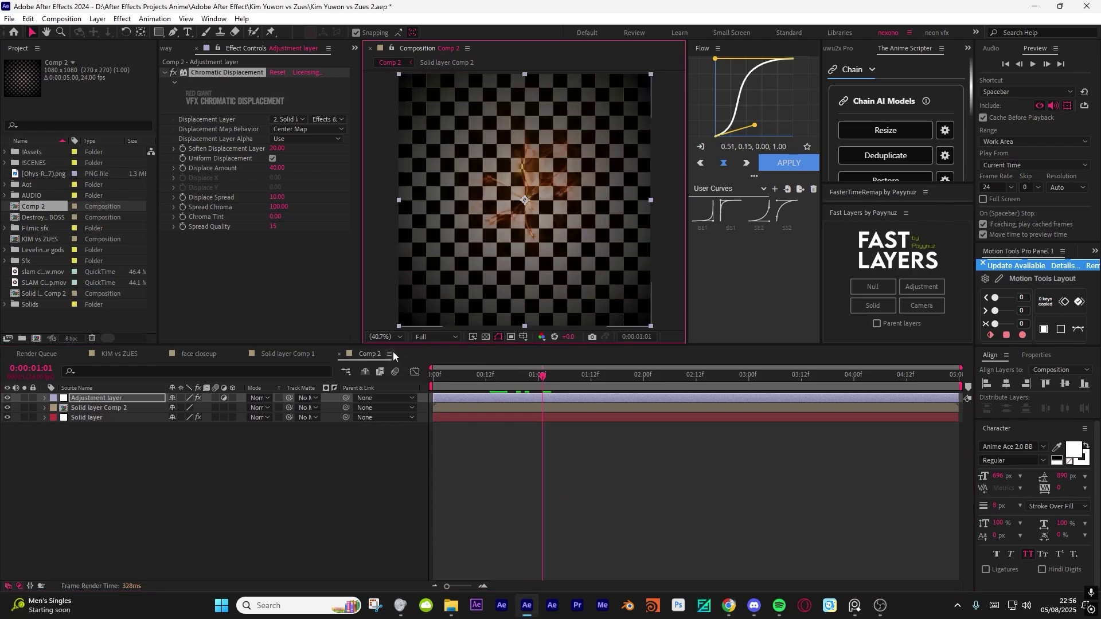
# - Hide the adjustment layer and the checkerboard solid, leaving only Solid layer Comp 2 visible
pyautogui.click(116, 408)
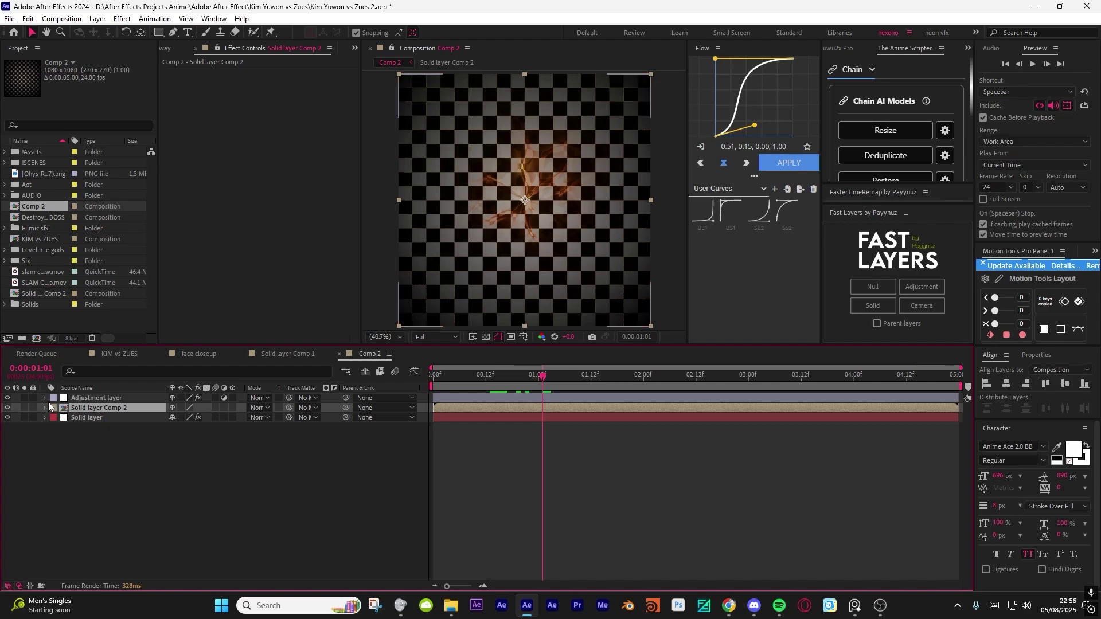
pyautogui.click(7, 398)
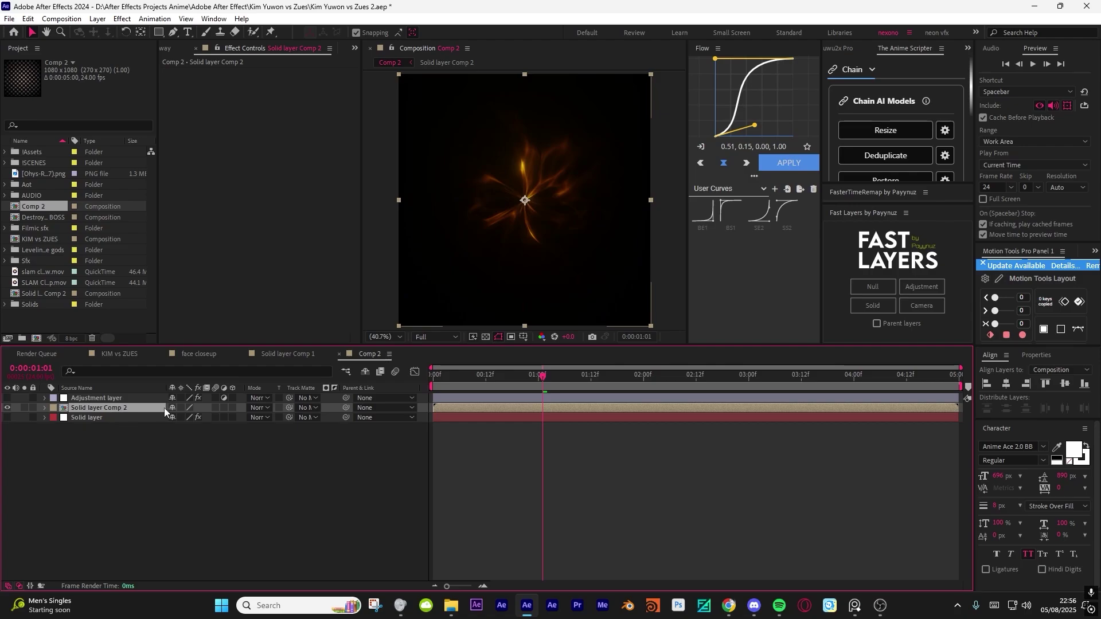
# - Set the Solid layer Comp 2 layer's blending mode to Screen and duplicate the layer
pyautogui.click(263, 411)
pyautogui.click(309, 225)
pyautogui.hotkey('ctrl', 'd')
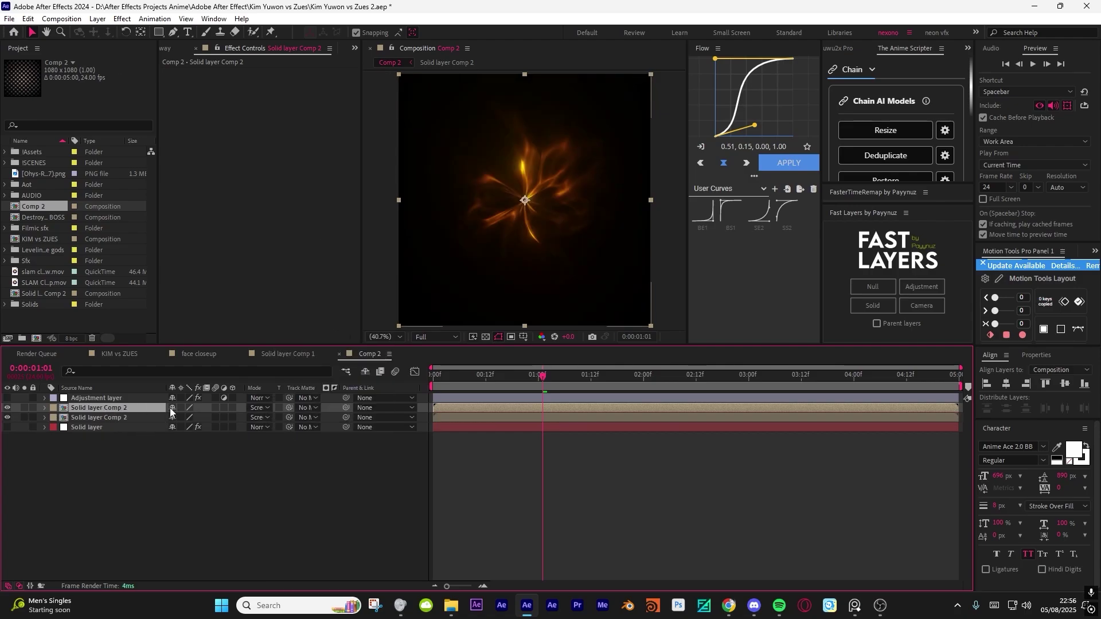
# - Scale the upper Solid layer Comp 2 duplicate to 158% and rotate it so its streaks fall between the originals
pyautogui.press('s')
pyautogui.moveTo(182, 418); pyautogui.dragTo(233, 423)
pyautogui.press('r')
pyautogui.press('s')
pyautogui.click(453, 380)
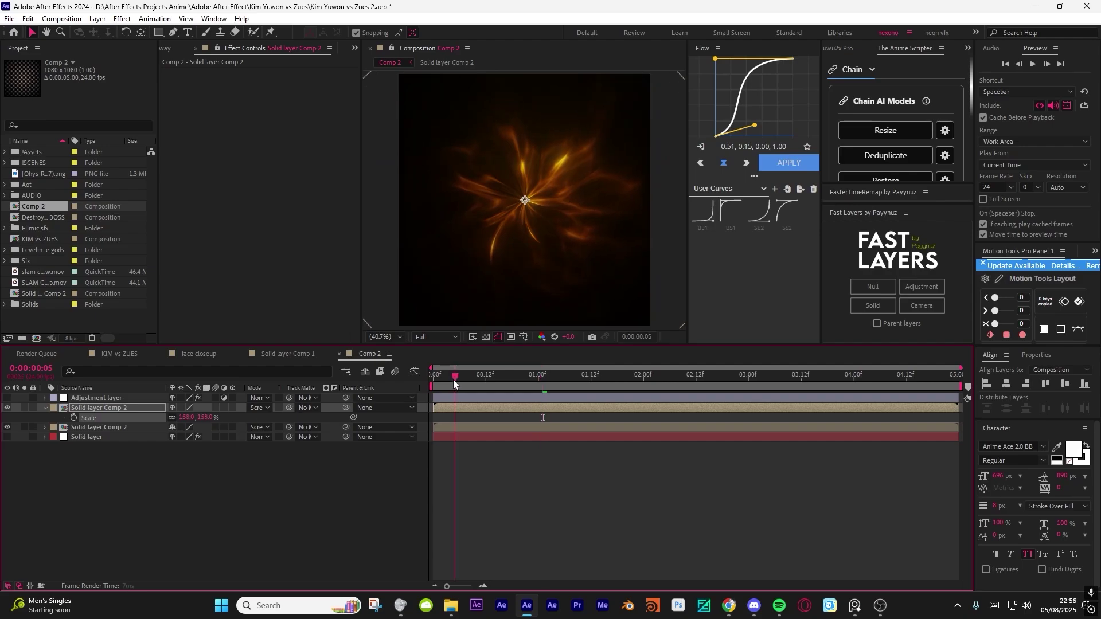
# - Apply VC Color Vibrance to the duplicated Solid layer Comp 2 and check its tint across the timeline
pyautogui.hotkey('ctrl', 'space')
pyautogui.write('vc')
pyautogui.click(430, 396)
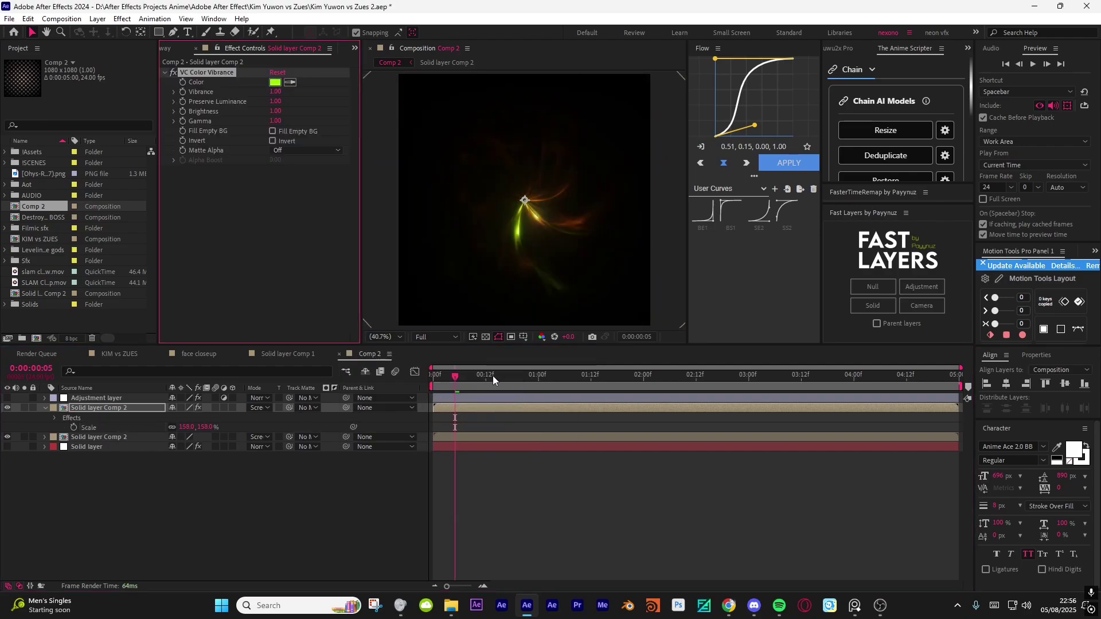
pyautogui.moveTo(493, 376); pyautogui.dragTo(609, 378)
pyautogui.click(208, 72)
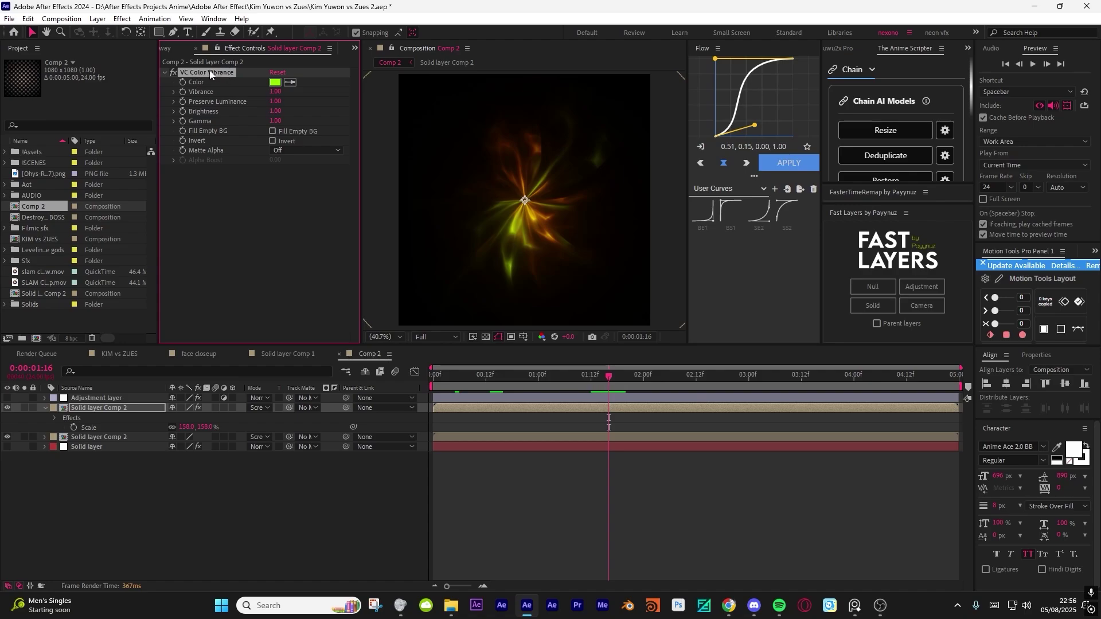
# - Set the VC Color Vibrance colour to the green-cyan 00FFA8
pyautogui.click(275, 82)
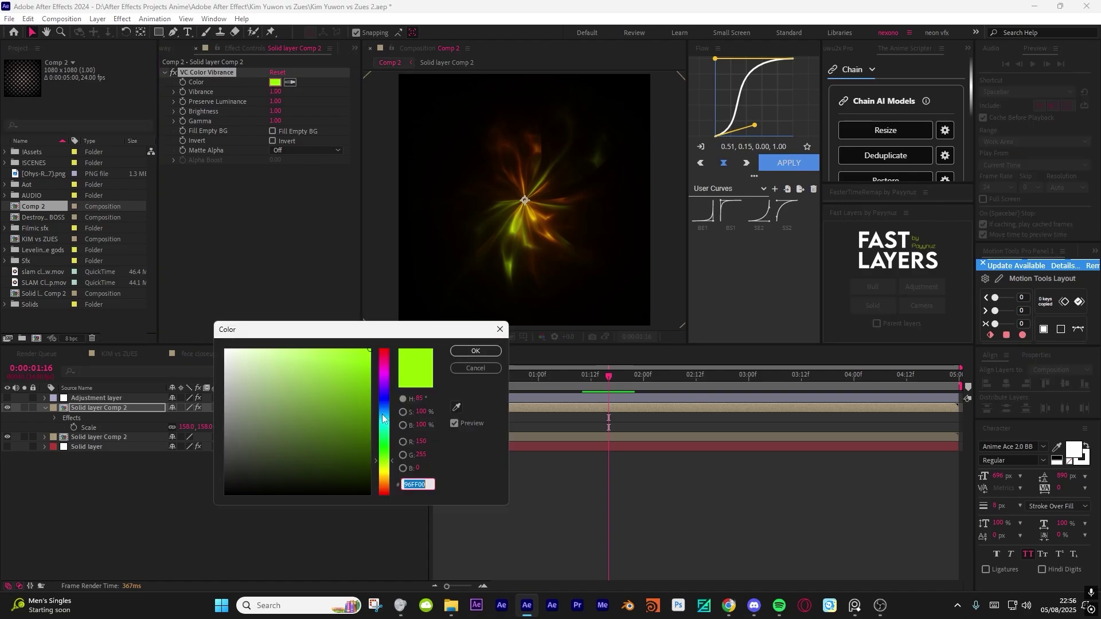
pyautogui.click(387, 485)
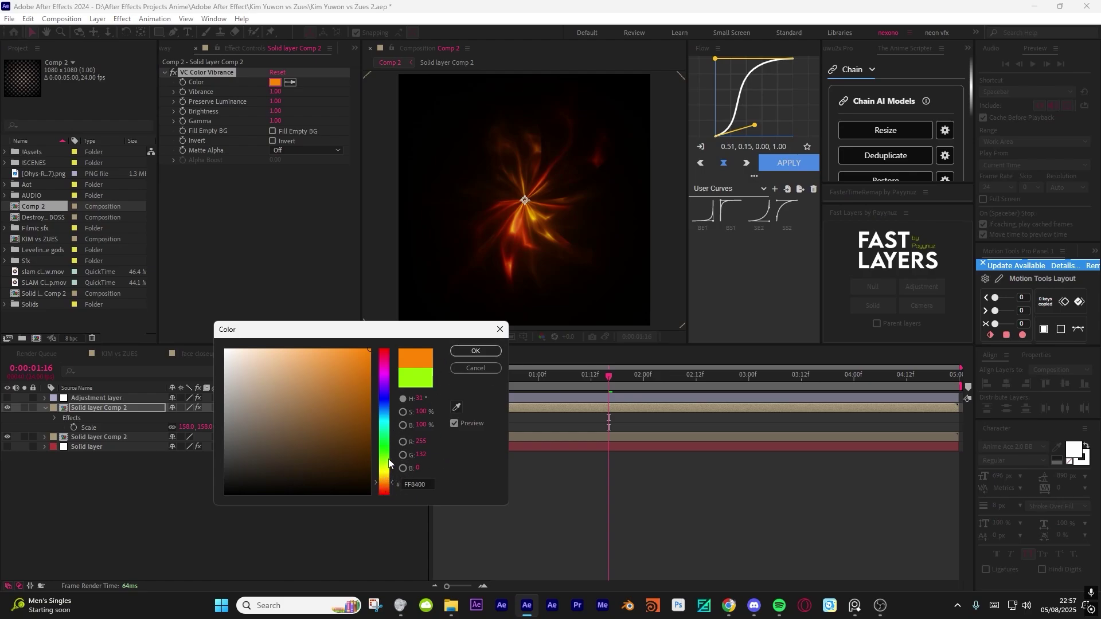
pyautogui.moveTo(389, 462); pyautogui.dragTo(391, 430)
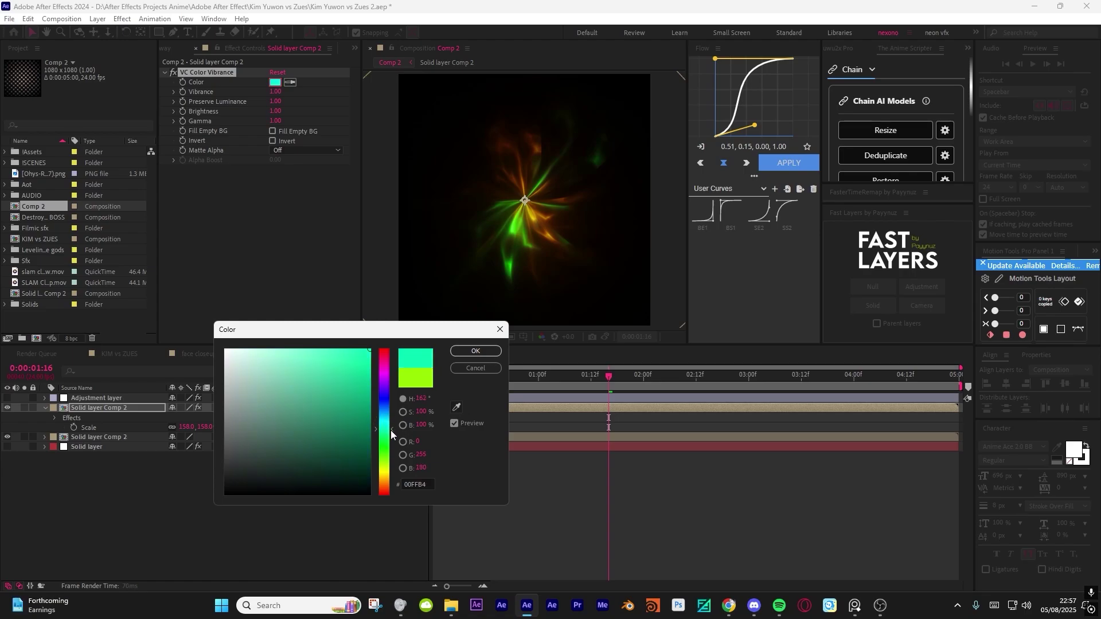
pyautogui.click(475, 351)
# - Reduce the tinted duplicate's scale to 124% and preview the two-colour burst animation
pyautogui.moveTo(547, 379); pyautogui.dragTo(599, 385)
pyautogui.press('s')
pyautogui.press('s')
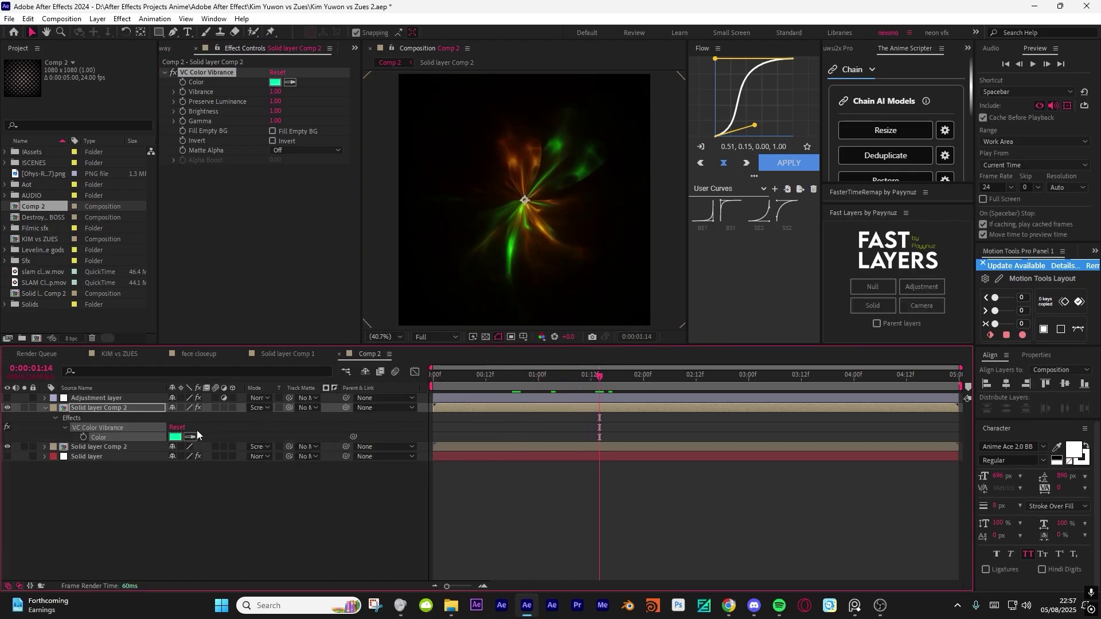
pyautogui.press('s')
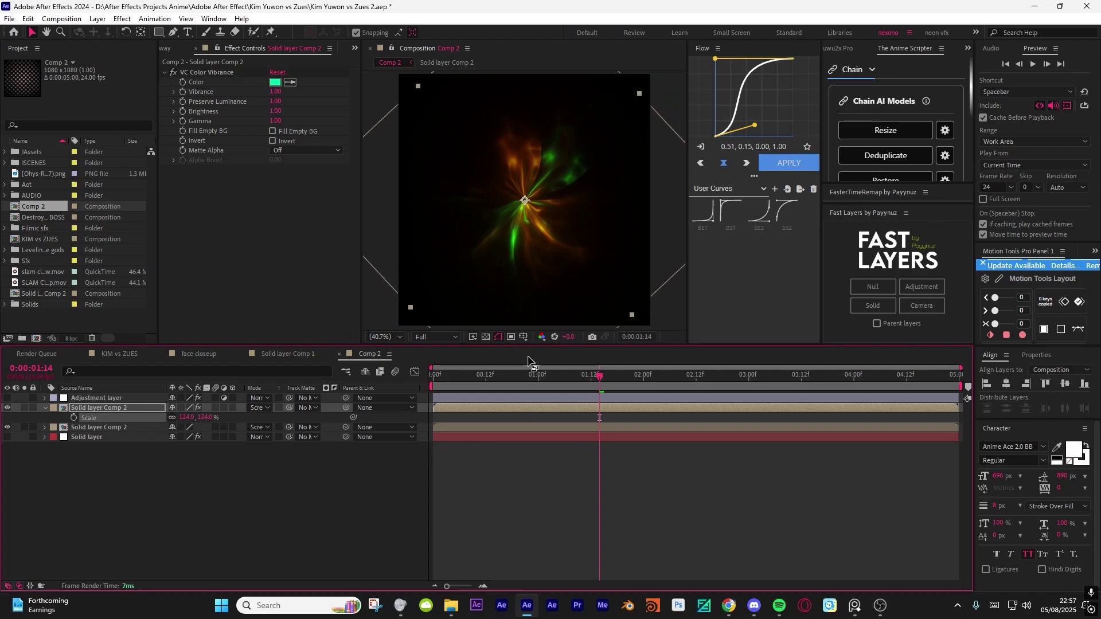
pyautogui.click(505, 381)
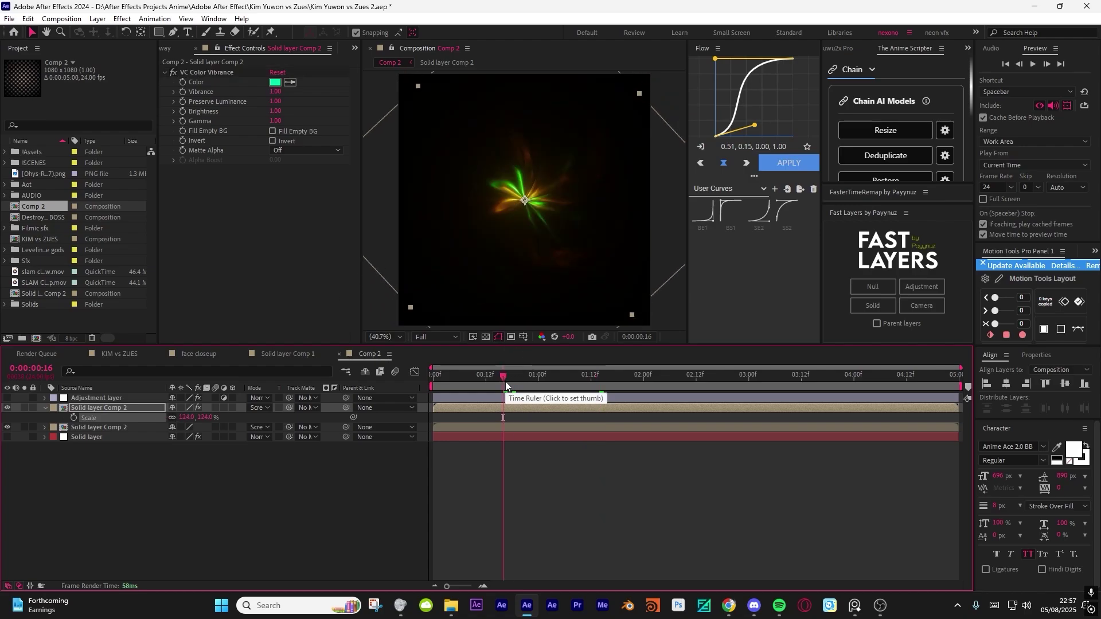
pyautogui.press('space')
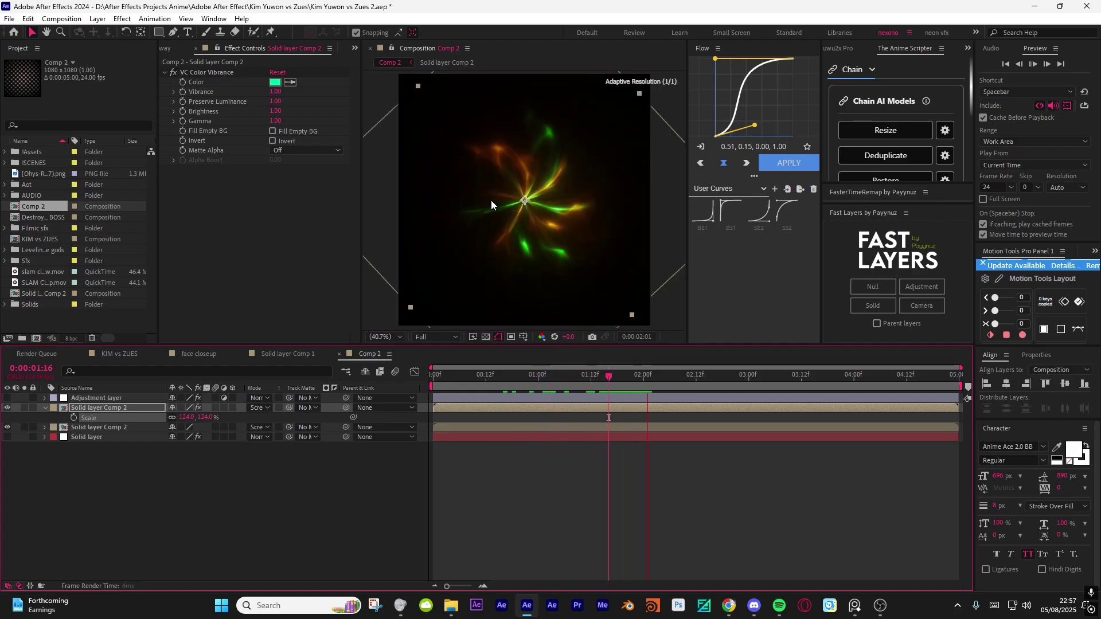
pyautogui.click(544, 382)
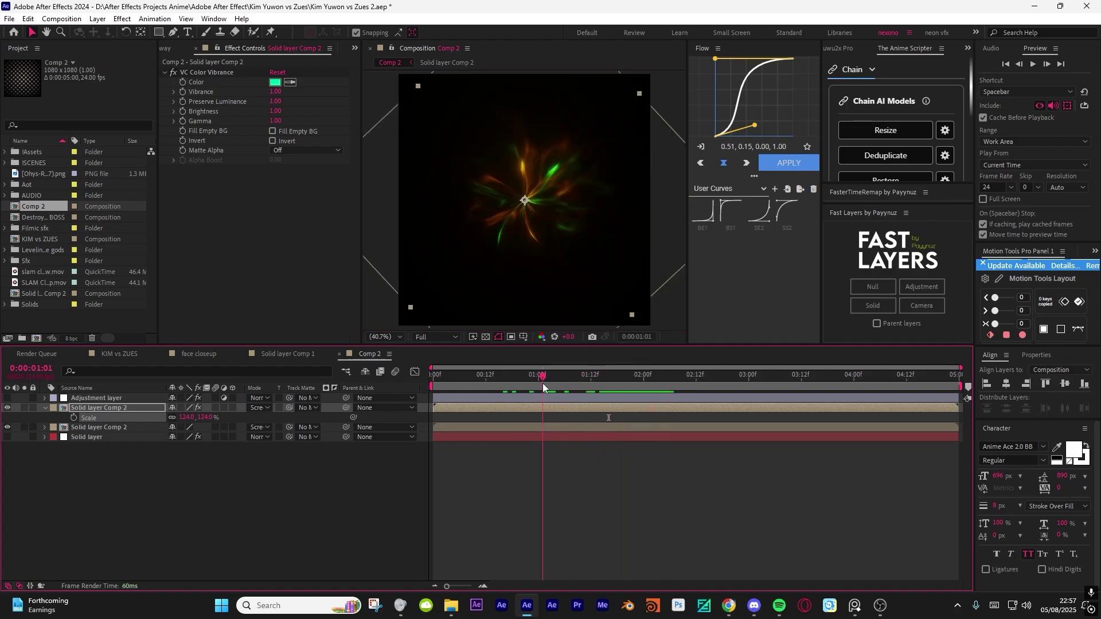
pyautogui.moveTo(543, 383); pyautogui.dragTo(573, 381)
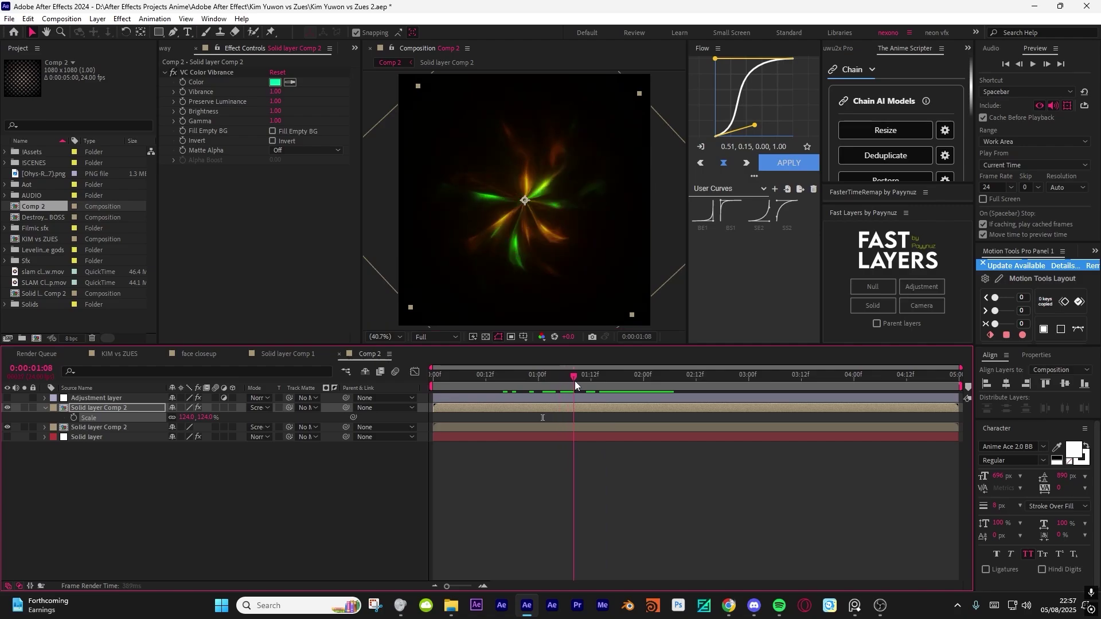
# - Open the Solid layer Comp 2 precomp, inspect the effects on its solid layer, and return to Comp 2
pyautogui.click(98, 425)
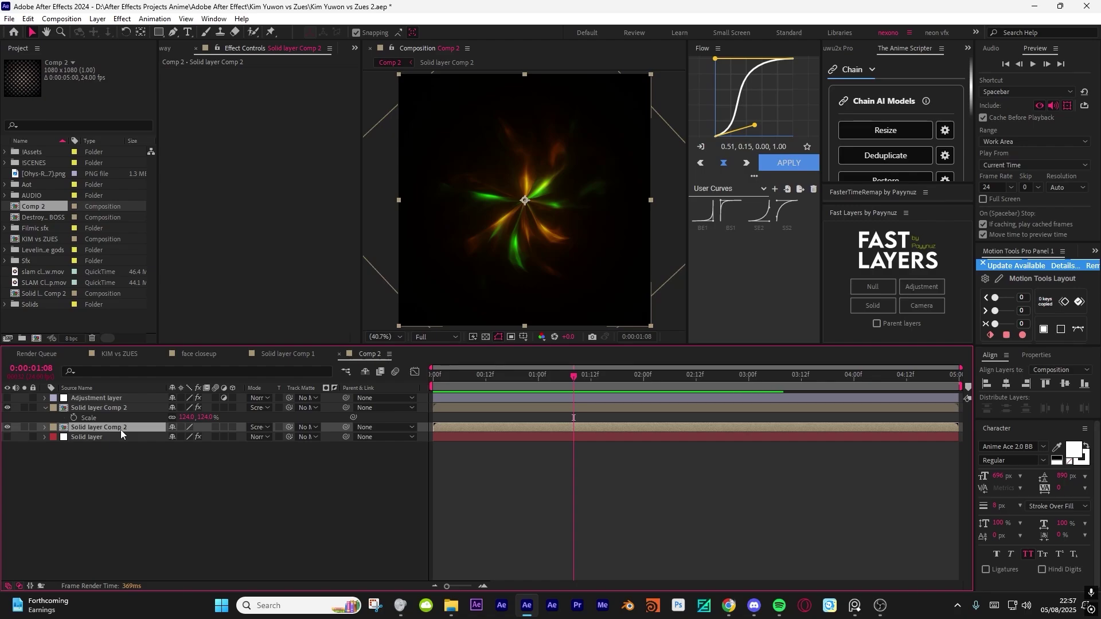
pyautogui.doubleClick(120, 428)
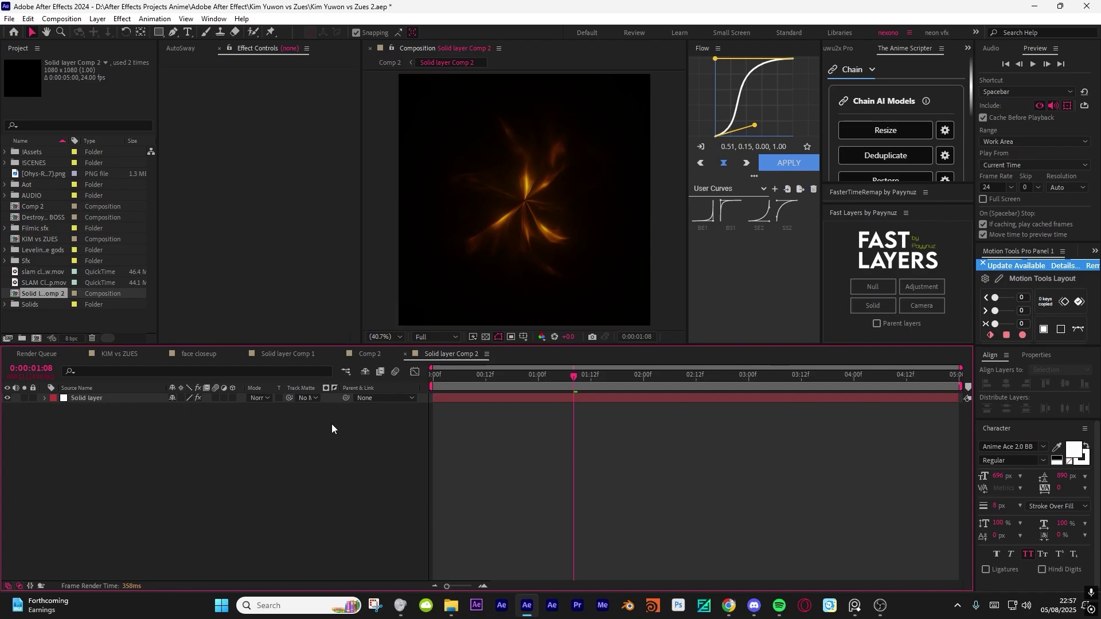
pyautogui.click(72, 399)
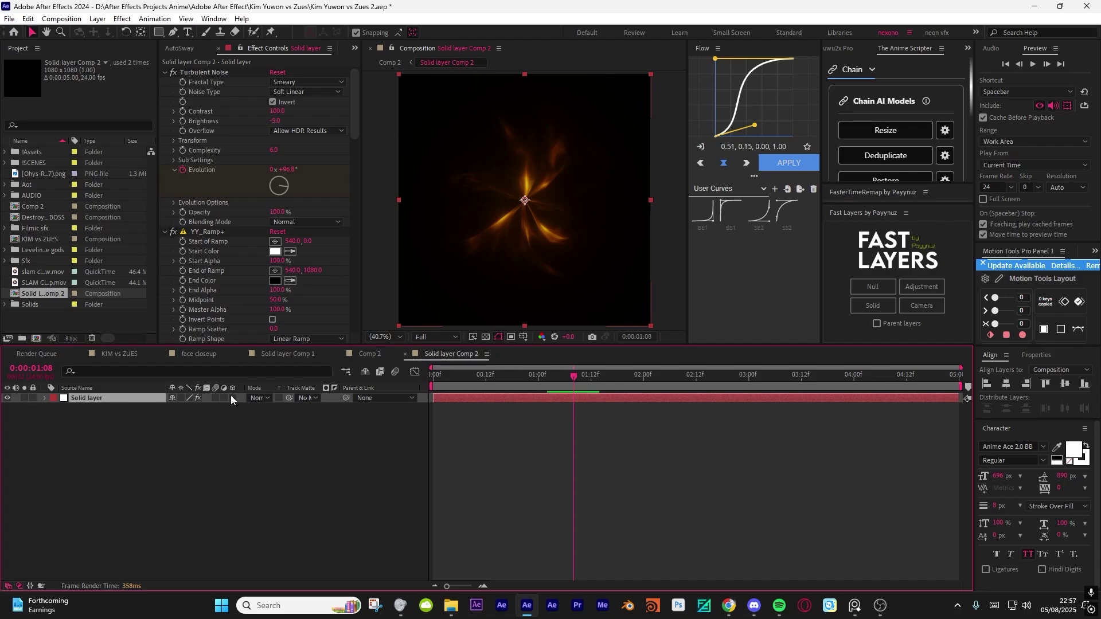
pyautogui.click(408, 60)
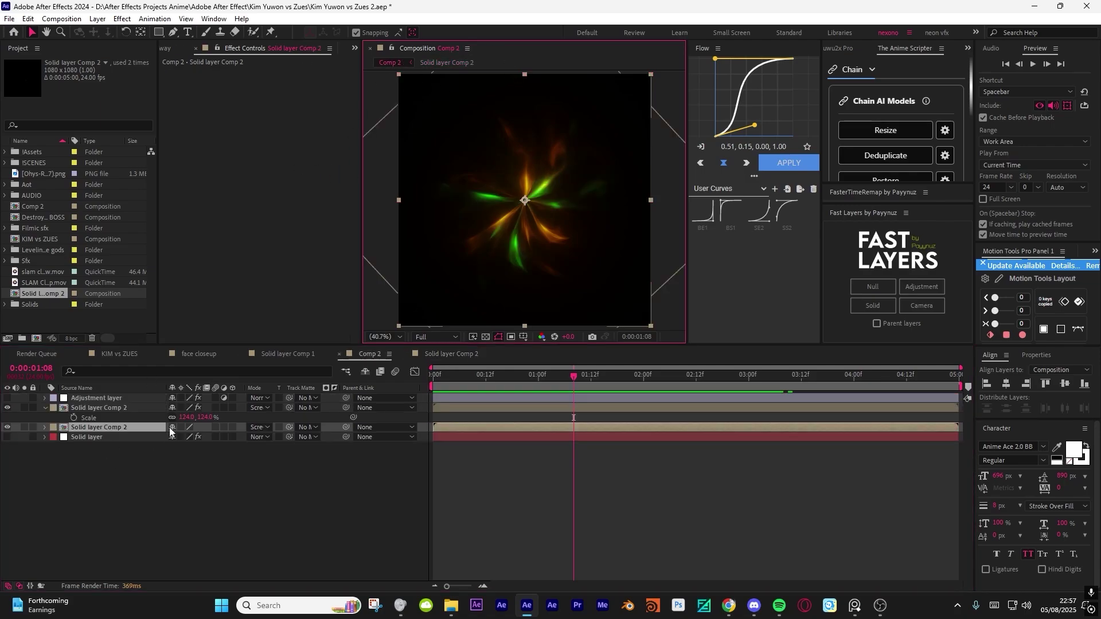
# - Enable Collapse Transformations on the lower Solid layer Comp 2, then show the adjustment layer and hide the tinted duplicate
pyautogui.click(115, 429)
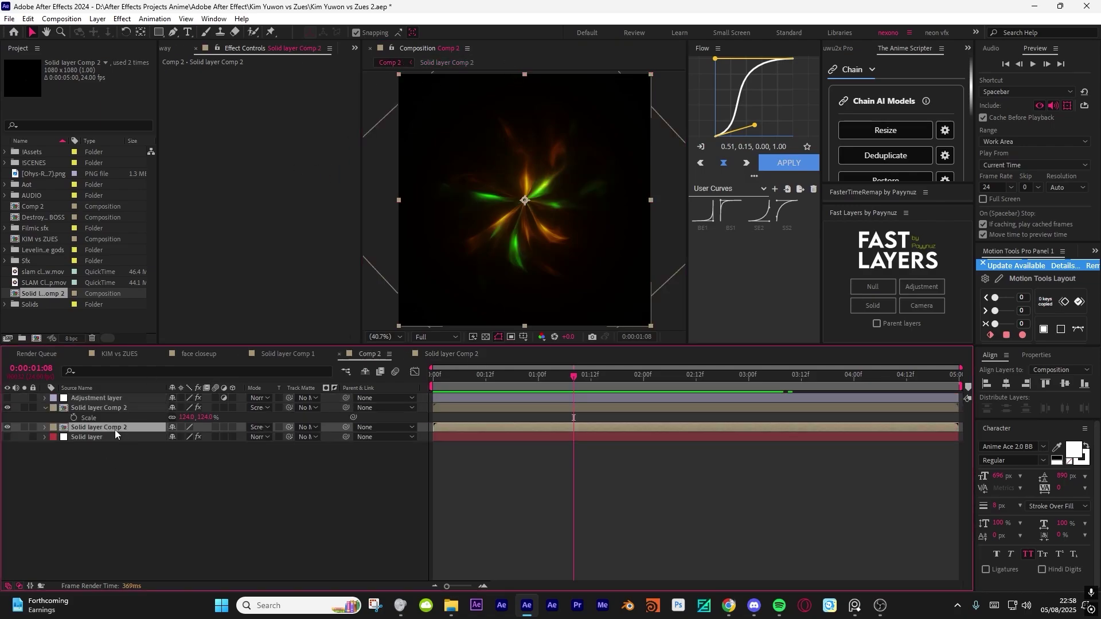
pyautogui.click(182, 427)
pyautogui.click(97, 397)
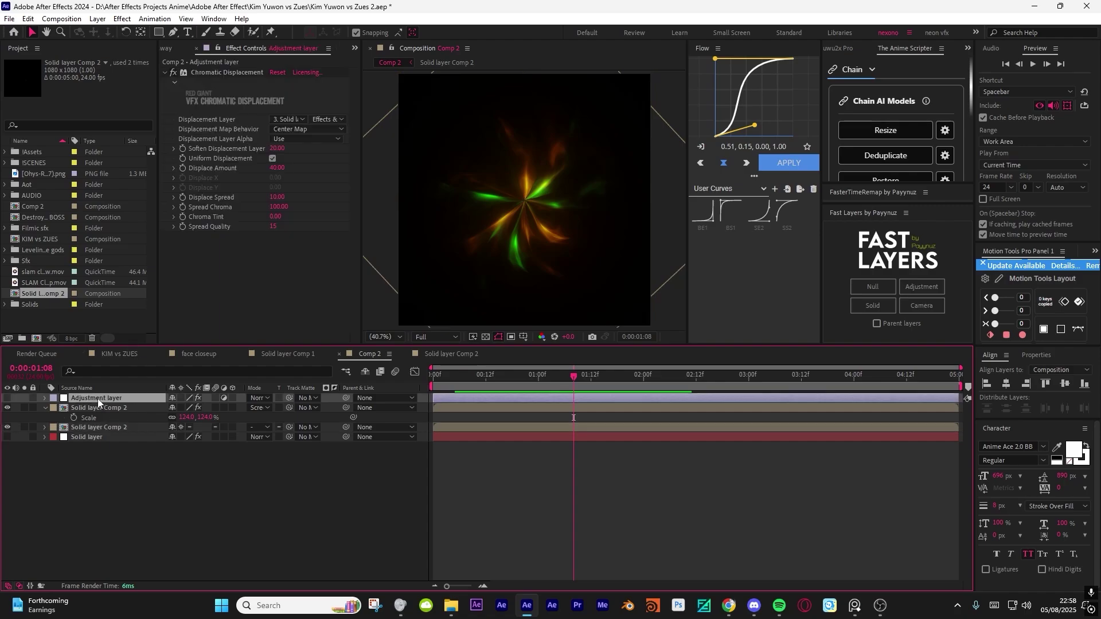
pyautogui.click(7, 398)
# - Disable Chromatic Displacement on the adjustment layer and apply the Displacement Map effect to try it instead
pyautogui.click(164, 71)
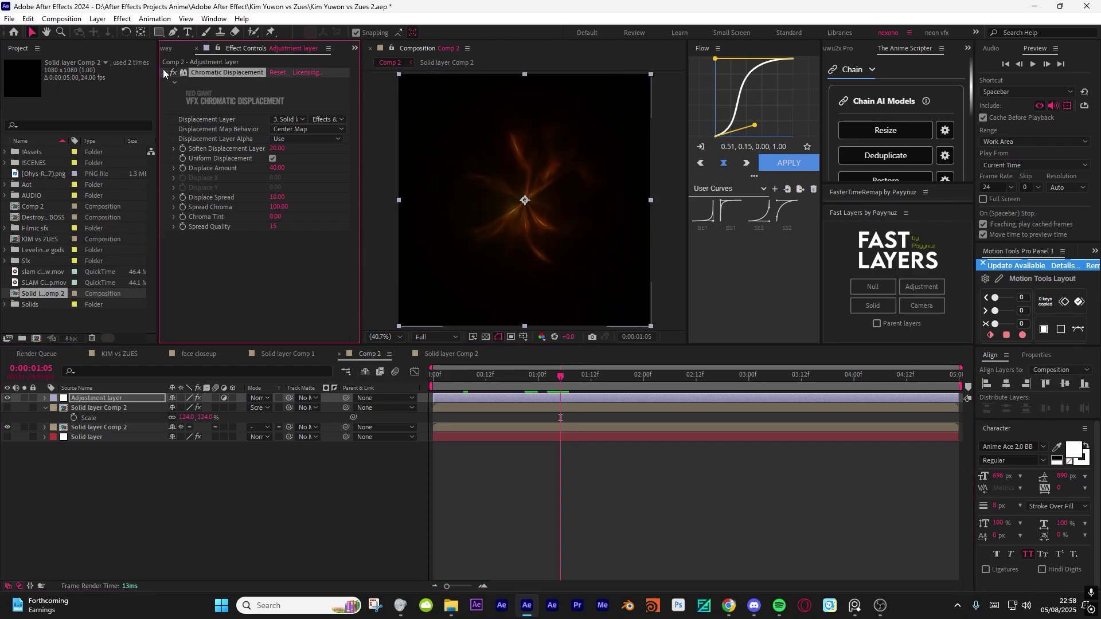
pyautogui.click(164, 72)
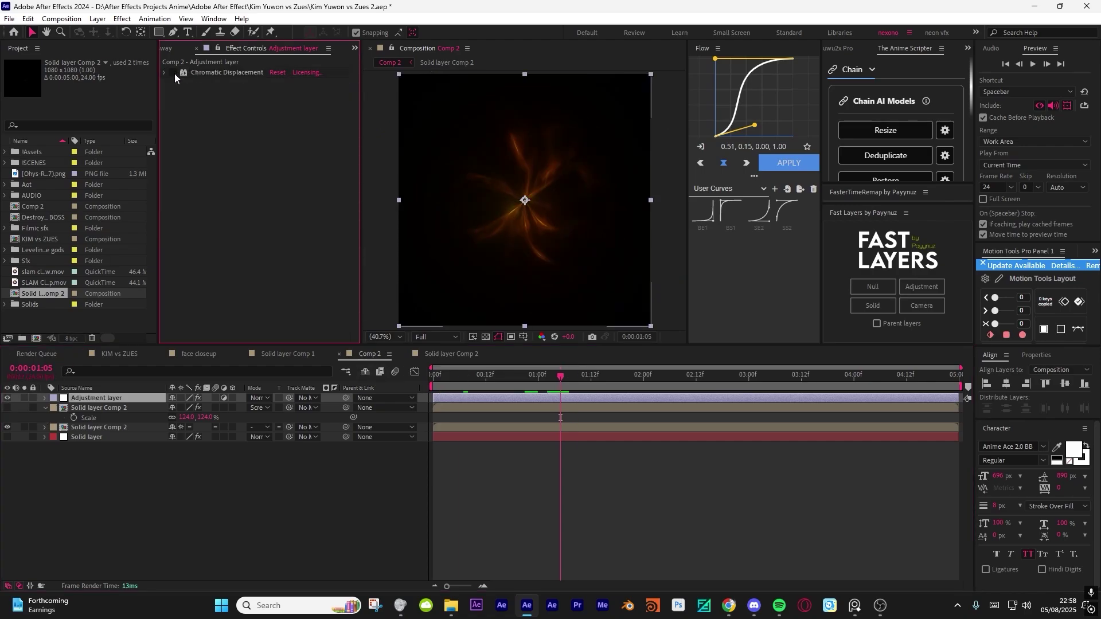
pyautogui.click(173, 72)
pyautogui.hotkey('ctrl', 'space')
pyautogui.write('dis')
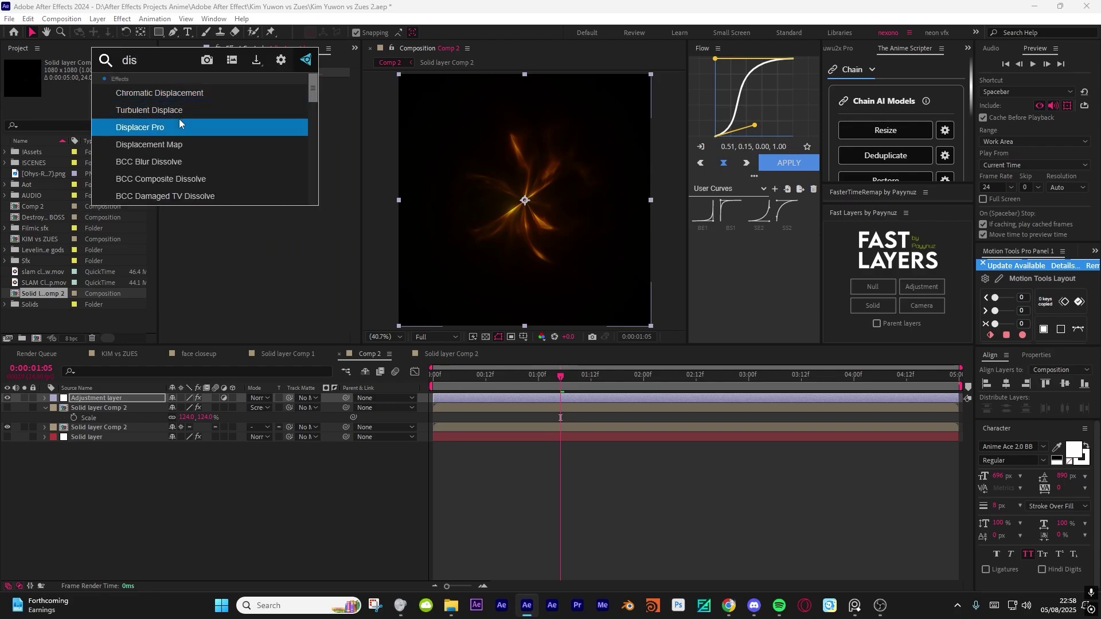
pyautogui.click(162, 145)
# - Choose 3. Solid layer Comp 2 as the Displacement Map Layer, using Source
pyautogui.click(289, 92)
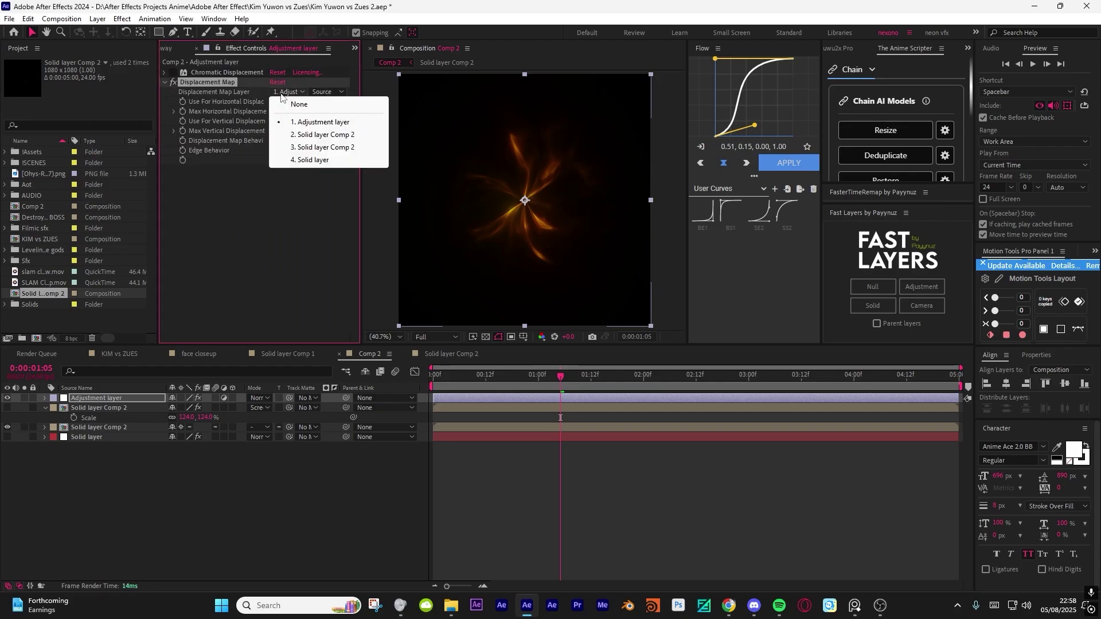
pyautogui.click(298, 148)
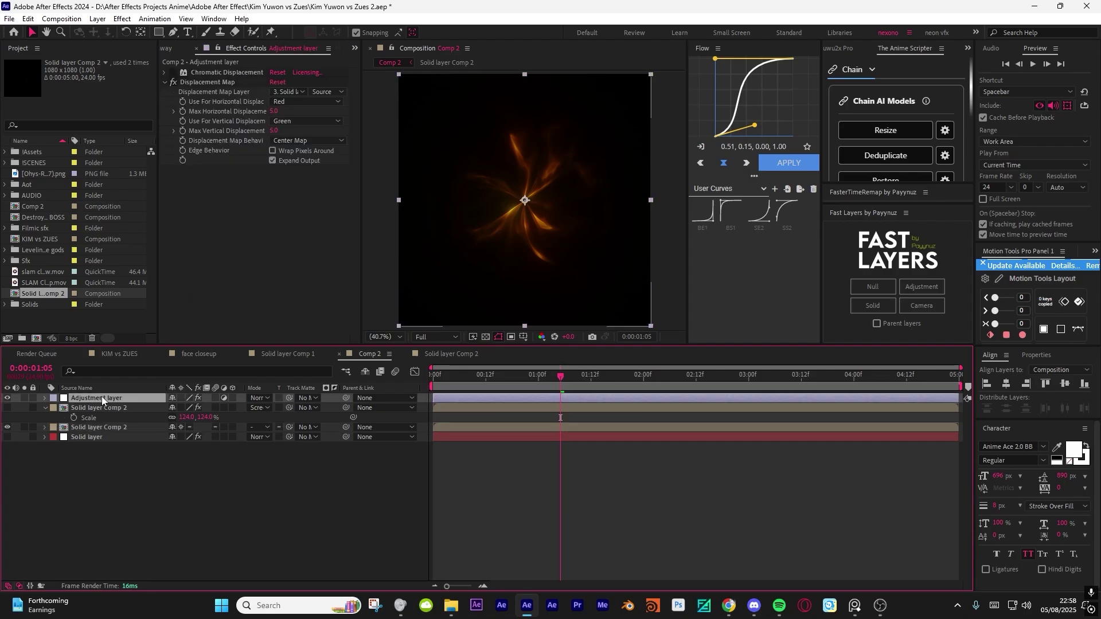
pyautogui.click(335, 93)
pyautogui.click(223, 138)
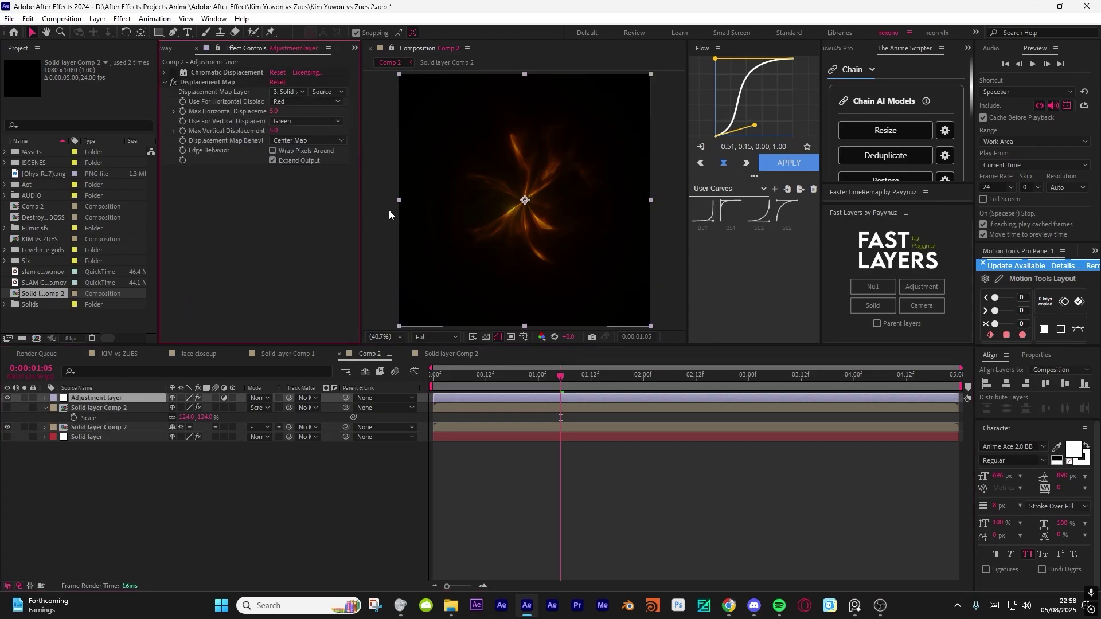
# - Set the maximum horizontal displacement to 35 and the maximum vertical displacement to -302, and preview the distortion up close
pyautogui.moveTo(565, 381); pyautogui.dragTo(574, 385)
pyautogui.moveTo(274, 111); pyautogui.dragTo(130, 166)
pyautogui.press('space')
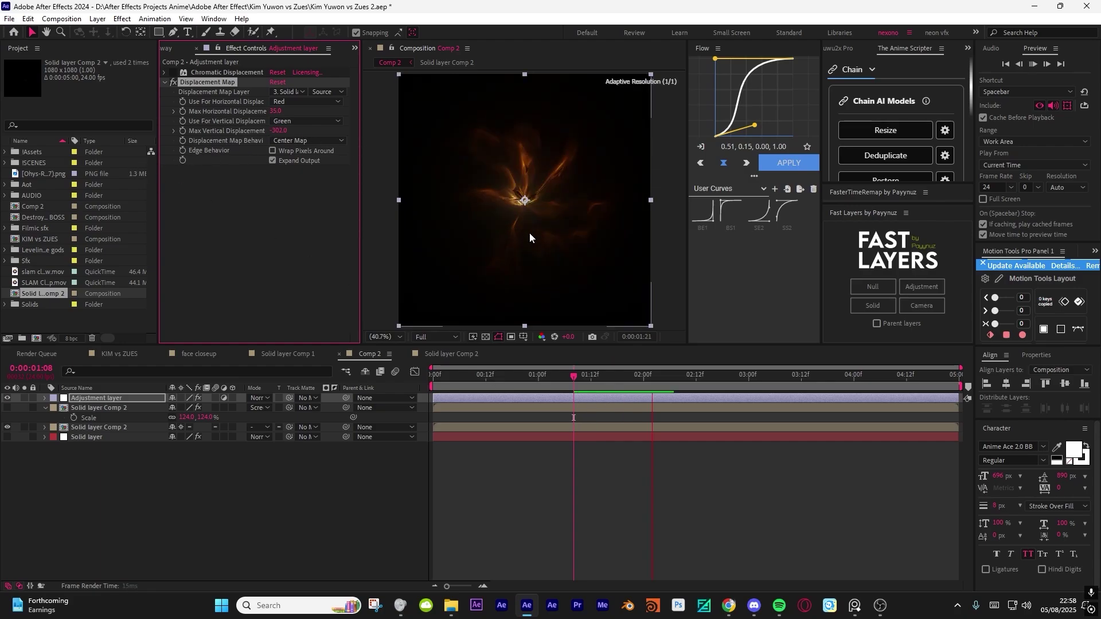
pyautogui.press('space')
pyautogui.press('space')
pyautogui.scroll(3, 519, 229)
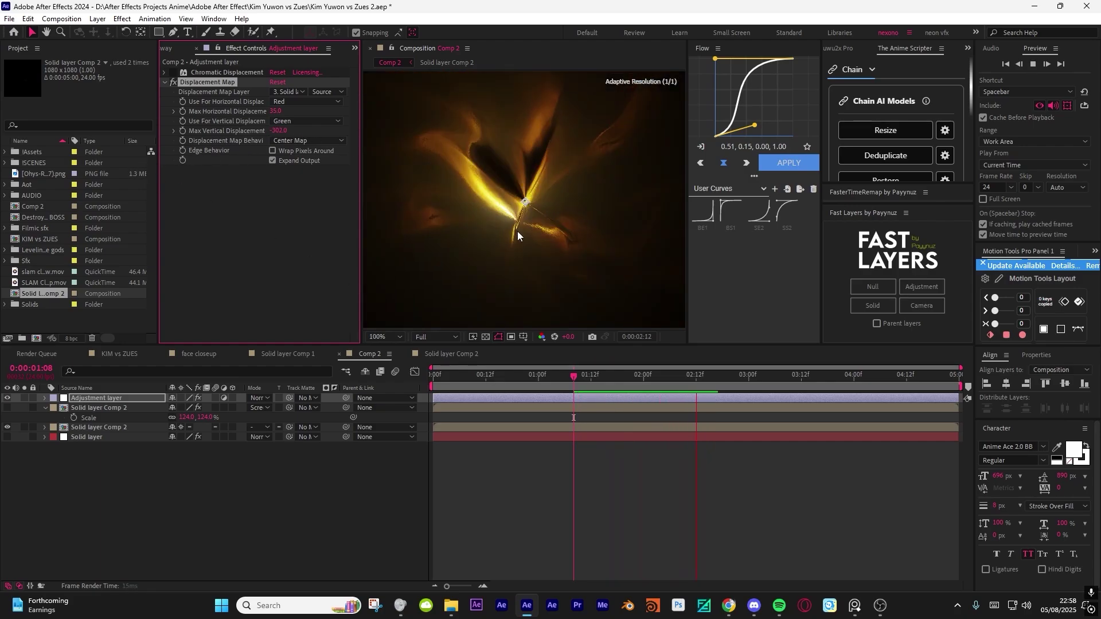
pyautogui.moveTo(473, 379); pyautogui.dragTo(555, 373)
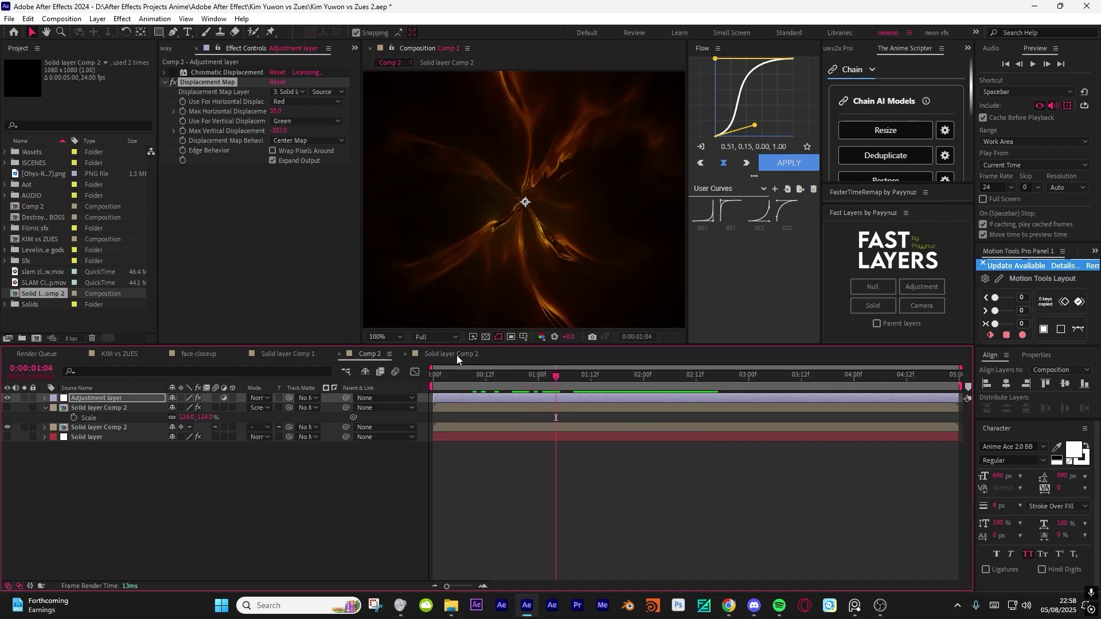
pyautogui.moveTo(482, 377); pyautogui.dragTo(603, 383)
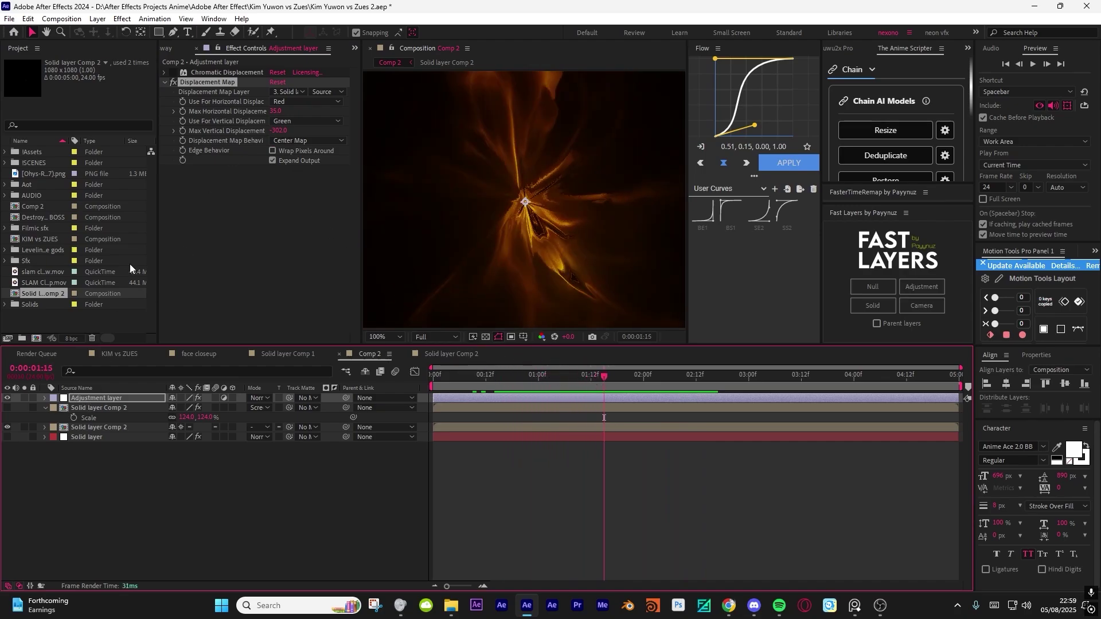
# - Delete the Displacement Map effect, re-enable Chromatic Displacement, and preview the result with the whole frame fitted in view
pyautogui.press('Delete')
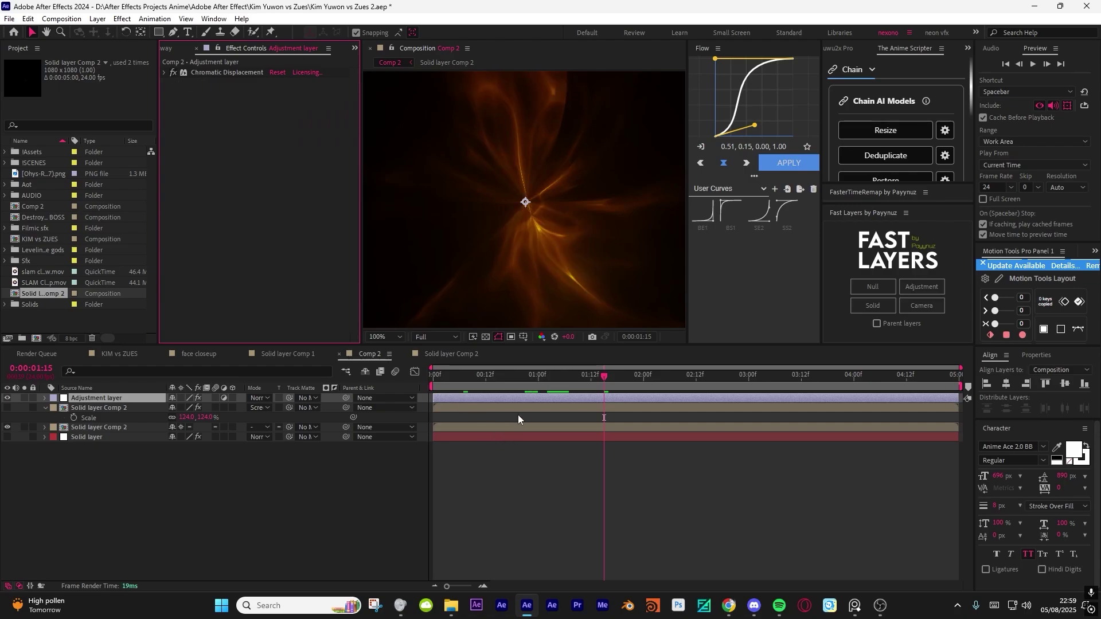
pyautogui.click(490, 379)
pyautogui.press('space')
pyautogui.click(386, 337)
pyautogui.click(405, 356)
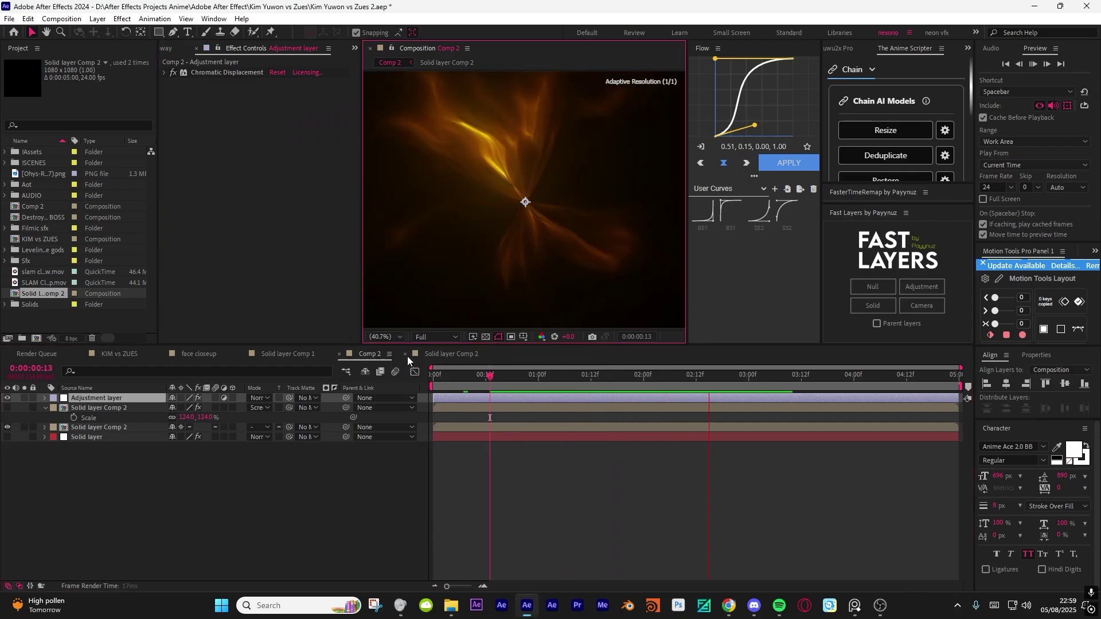
# - Compare the face closeup composition with Comp 2, then open Solid layer Comp 2 and examine its Turbulent Noise effect
pyautogui.click(201, 354)
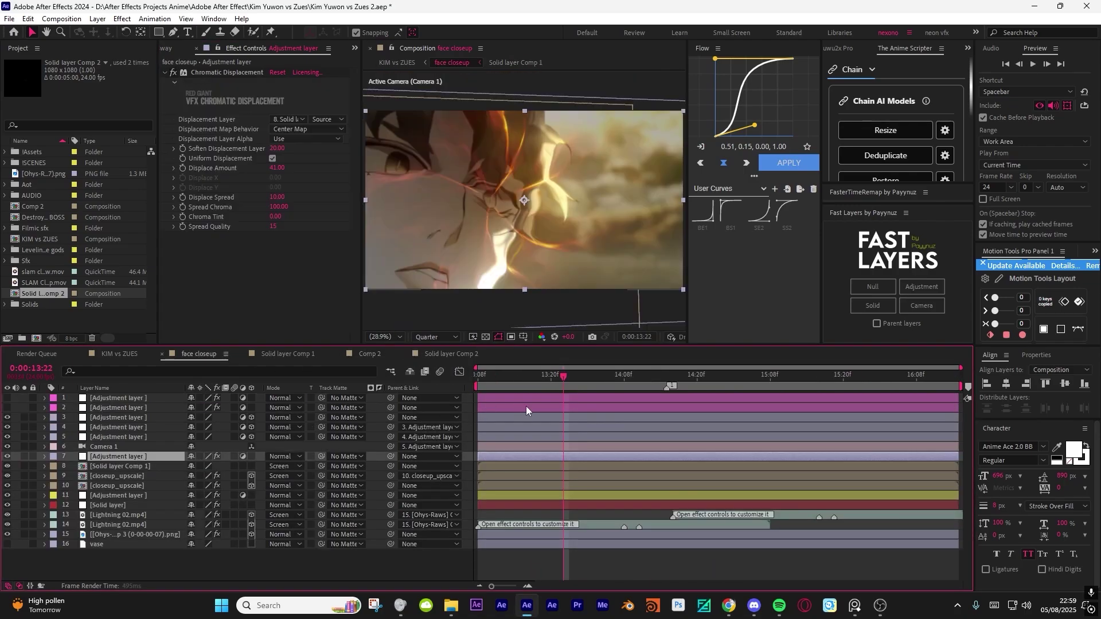
pyautogui.click(370, 354)
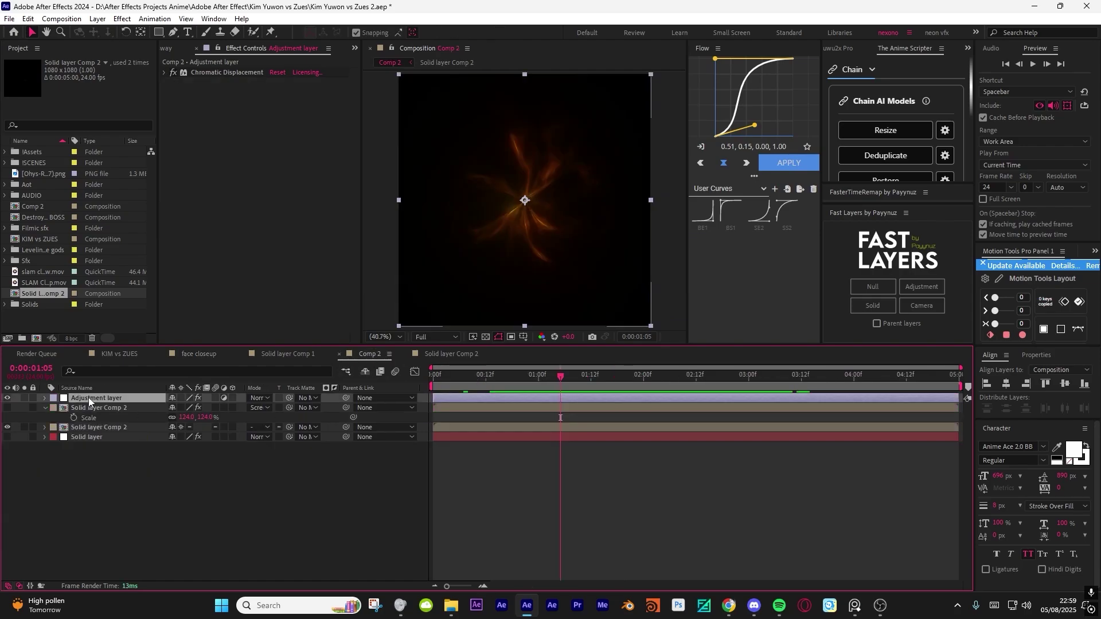
pyautogui.click(73, 409)
pyautogui.moveTo(556, 374); pyautogui.dragTo(703, 378)
pyautogui.click(451, 354)
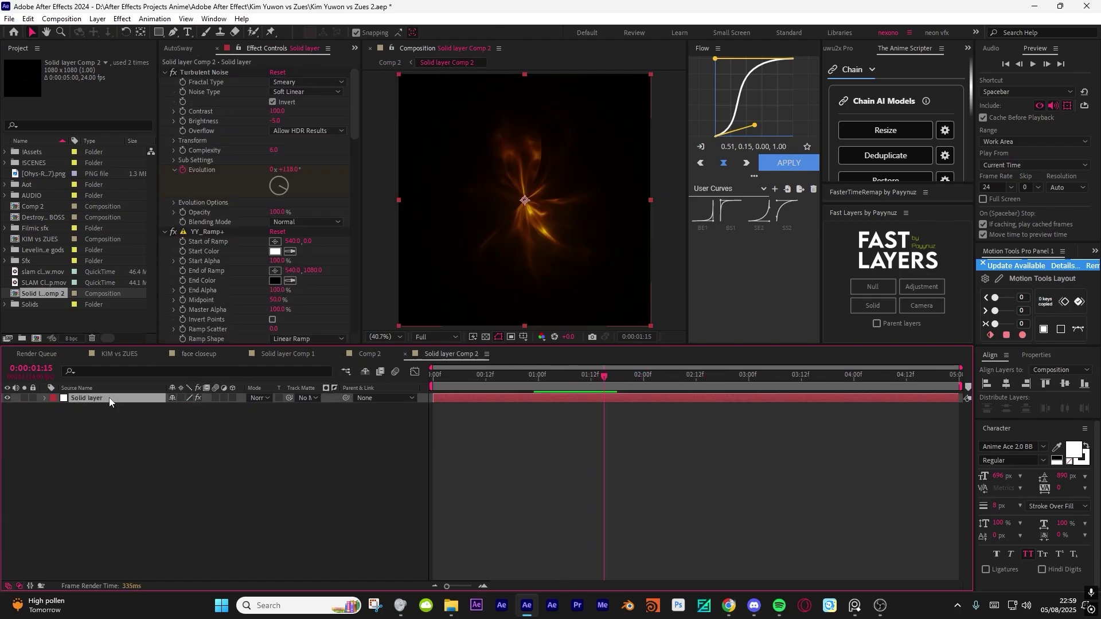
pyautogui.click(208, 71)
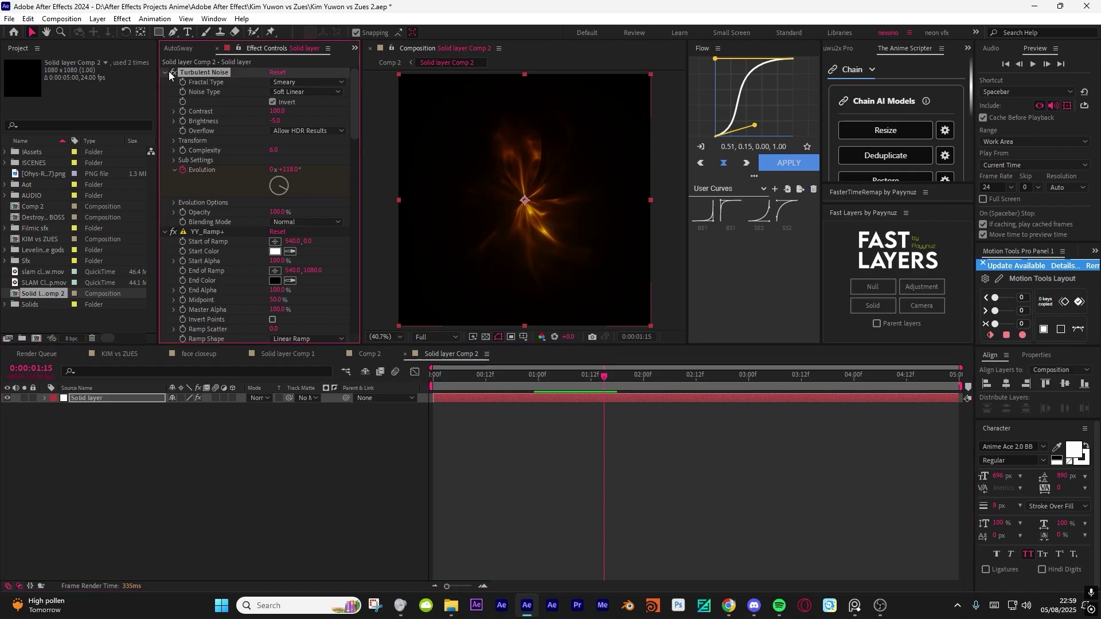
# - Collapse the settings of every effect on the Solid layer and review the stack from Turbulent Noise to Deep Glow
pyautogui.click(165, 72)
pyautogui.click(166, 82)
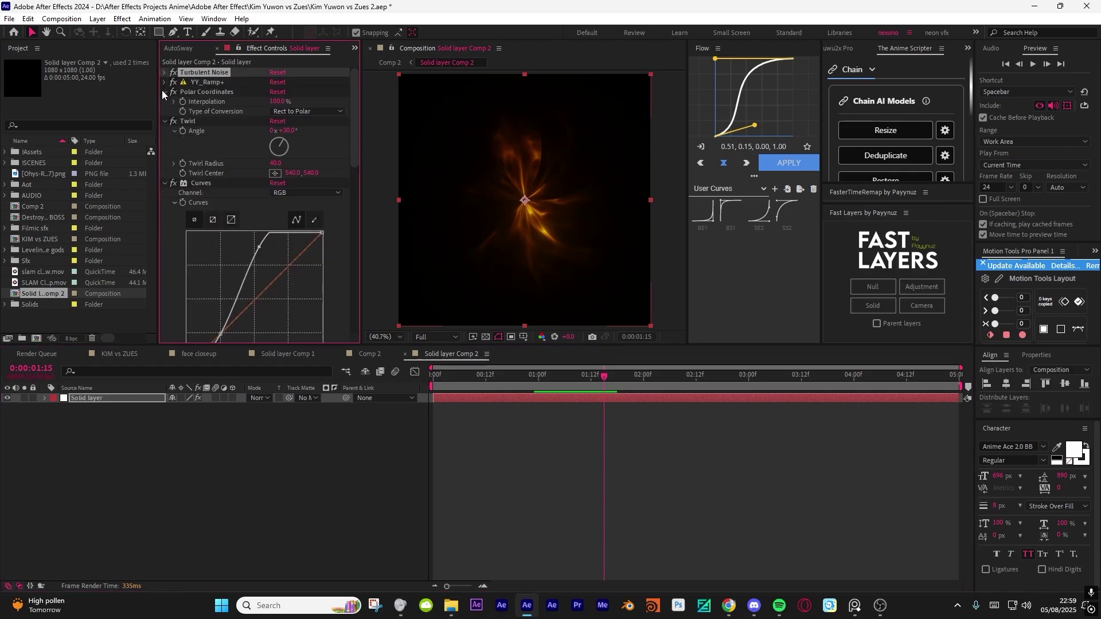
pyautogui.click(189, 93)
pyautogui.keyDown('ctrl'); pyautogui.click(166, 92); pyautogui.keyUp('ctrl')
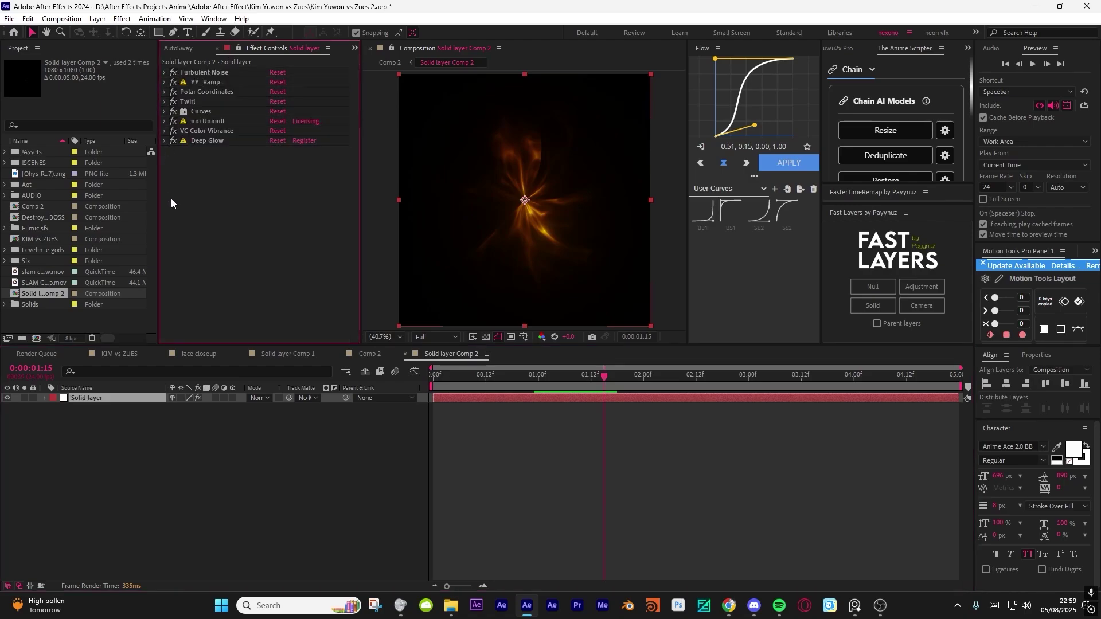
pyautogui.click(189, 141)
pyautogui.click(200, 121)
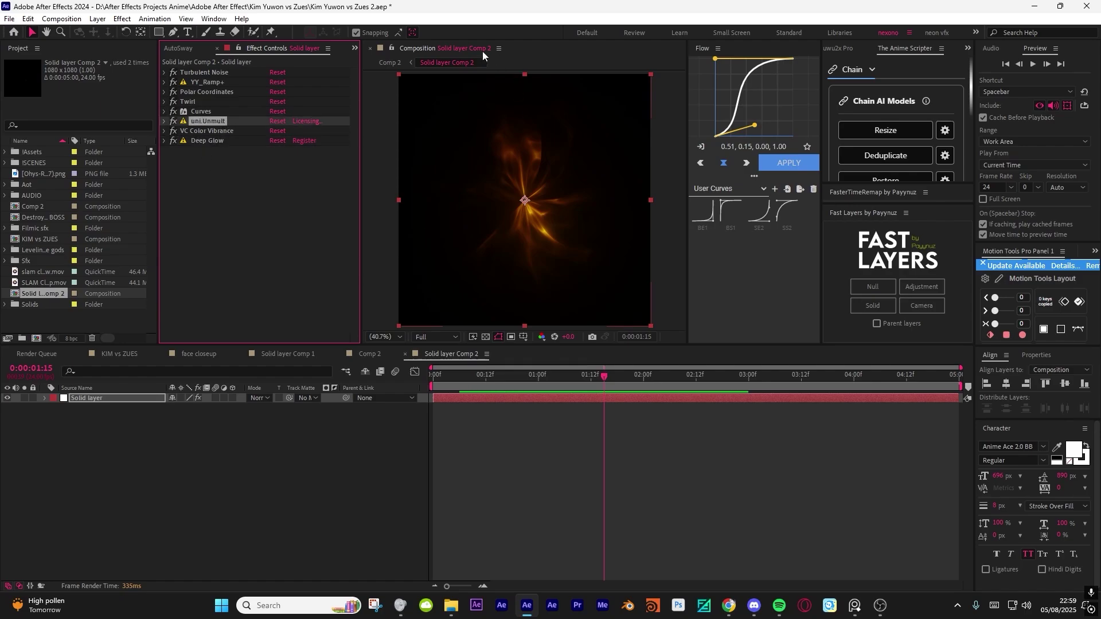
# - Scrub through the fiery animation in Comp 2, then scrub through the displaced shot in the face closeup composition
pyautogui.click(389, 64)
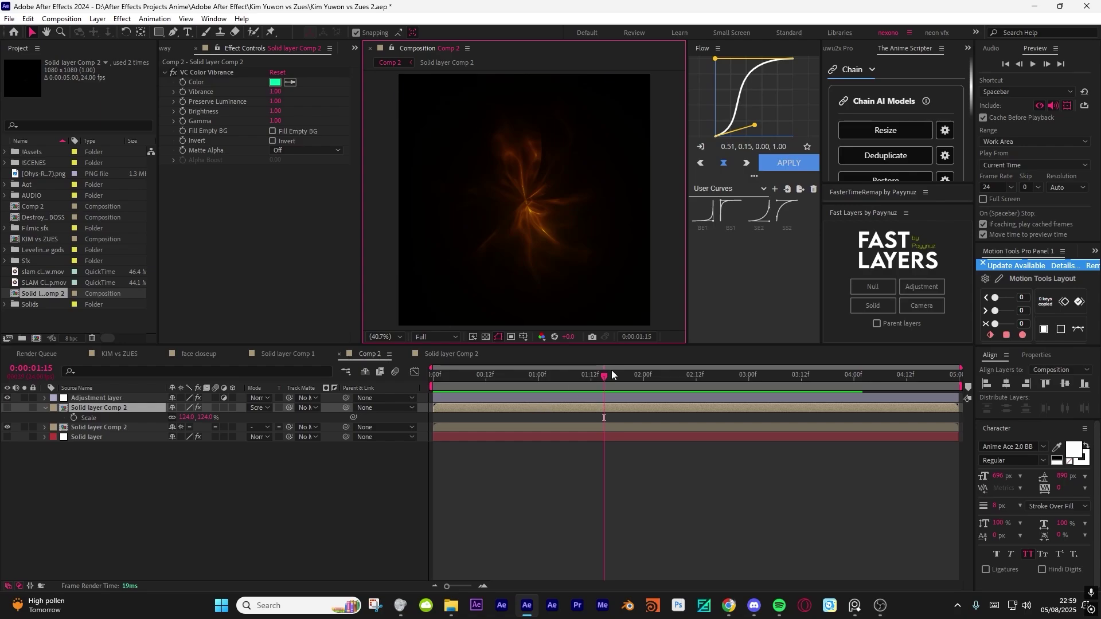
pyautogui.moveTo(611, 374); pyautogui.dragTo(531, 374)
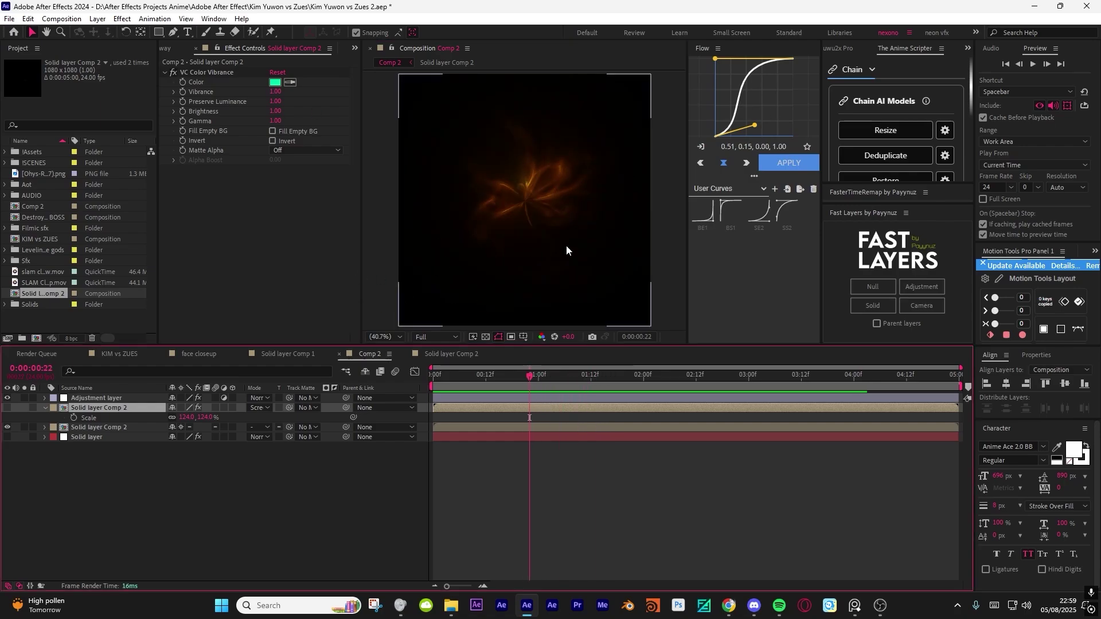
pyautogui.moveTo(529, 376); pyautogui.dragTo(595, 376)
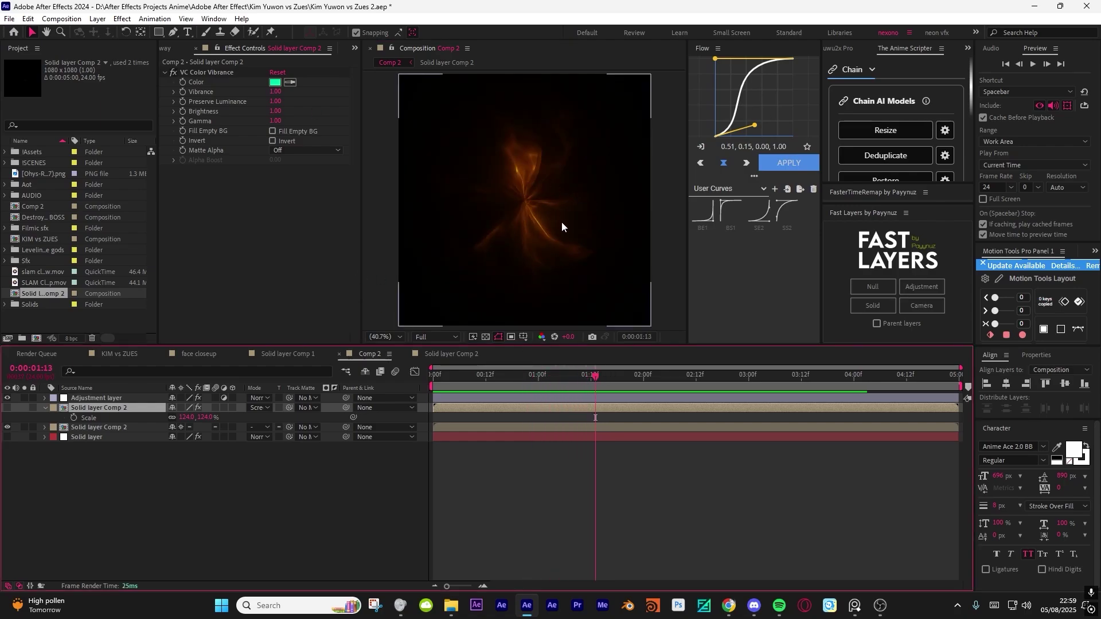
pyautogui.moveTo(698, 386); pyautogui.dragTo(774, 405)
pyautogui.click(200, 354)
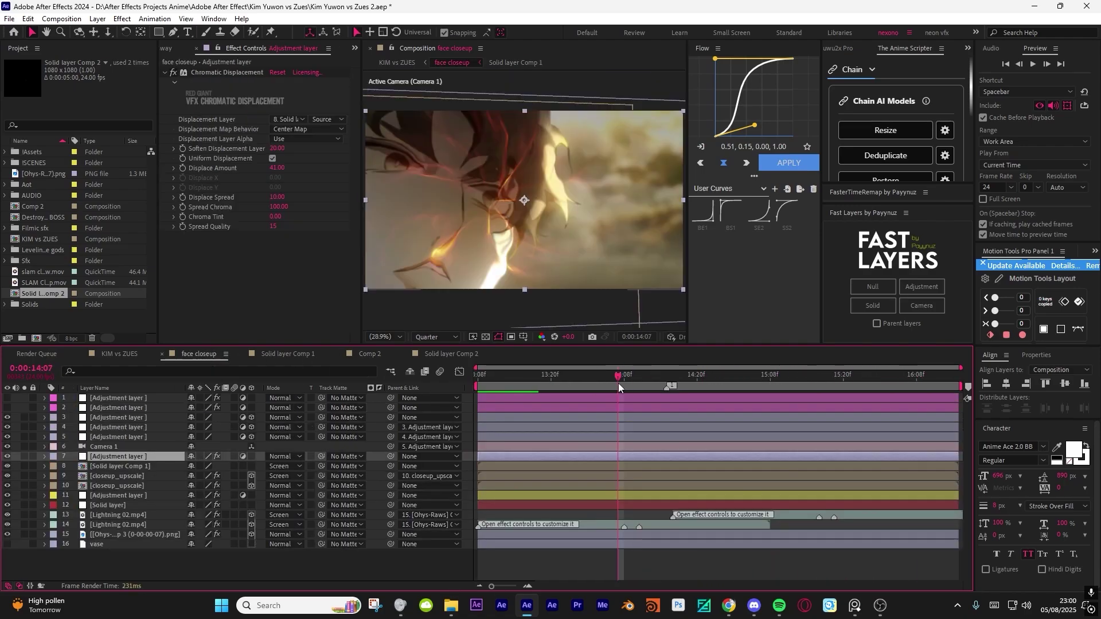
pyautogui.moveTo(618, 383); pyautogui.dragTo(703, 378)
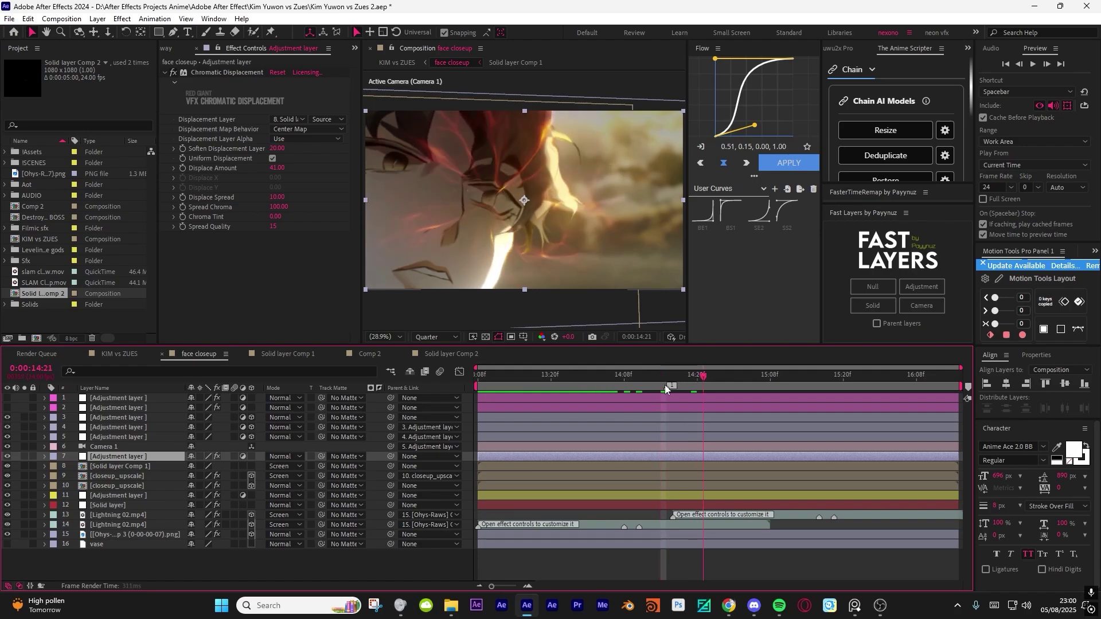
# - View the shot around 8 seconds in the KIM vs ZUES composition, then return to Solid layer Comp 2
pyautogui.click(120, 354)
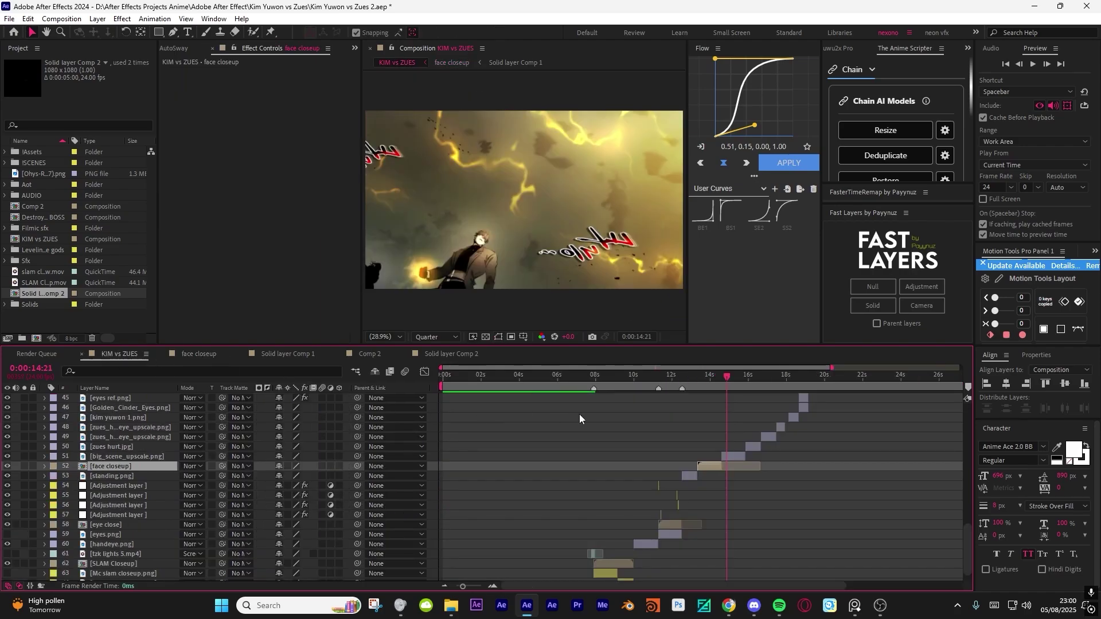
pyautogui.click(611, 381)
pyautogui.click(610, 376)
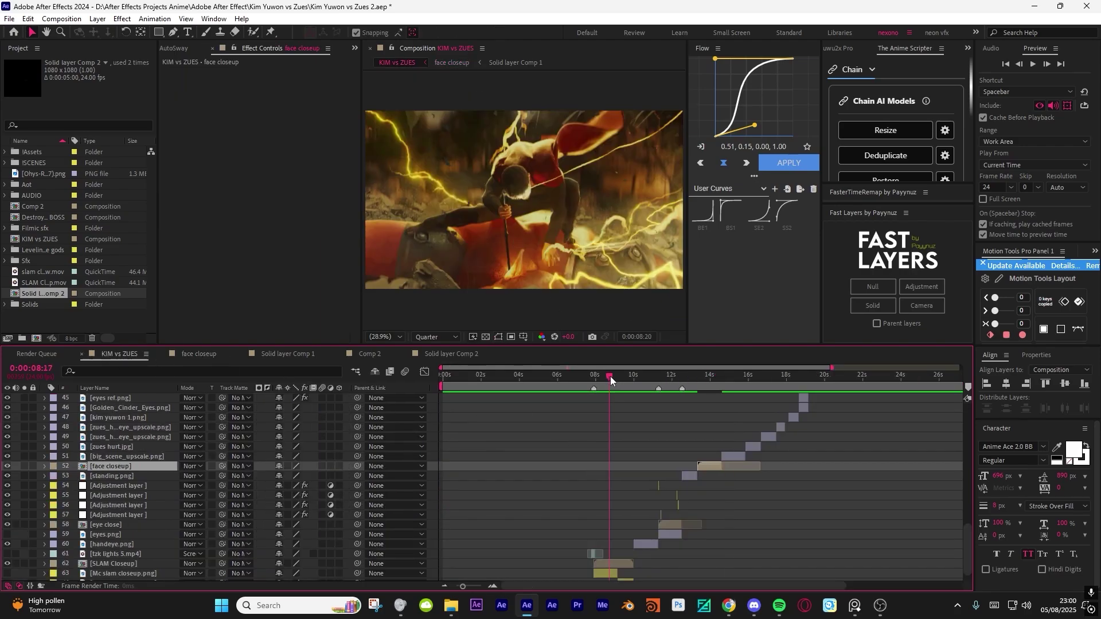
pyautogui.click(455, 354)
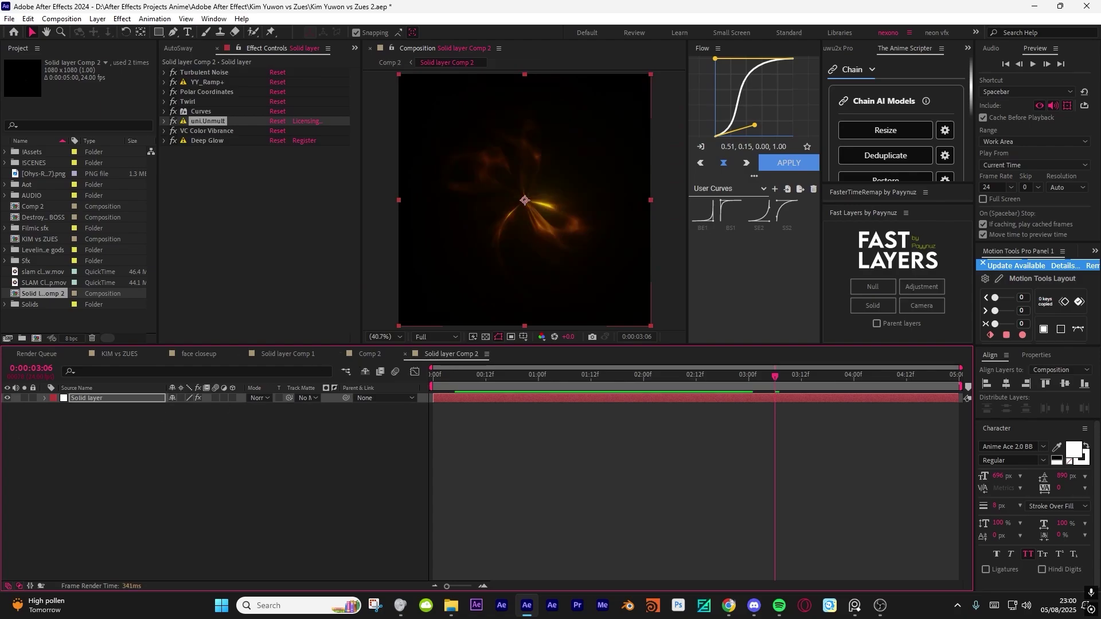